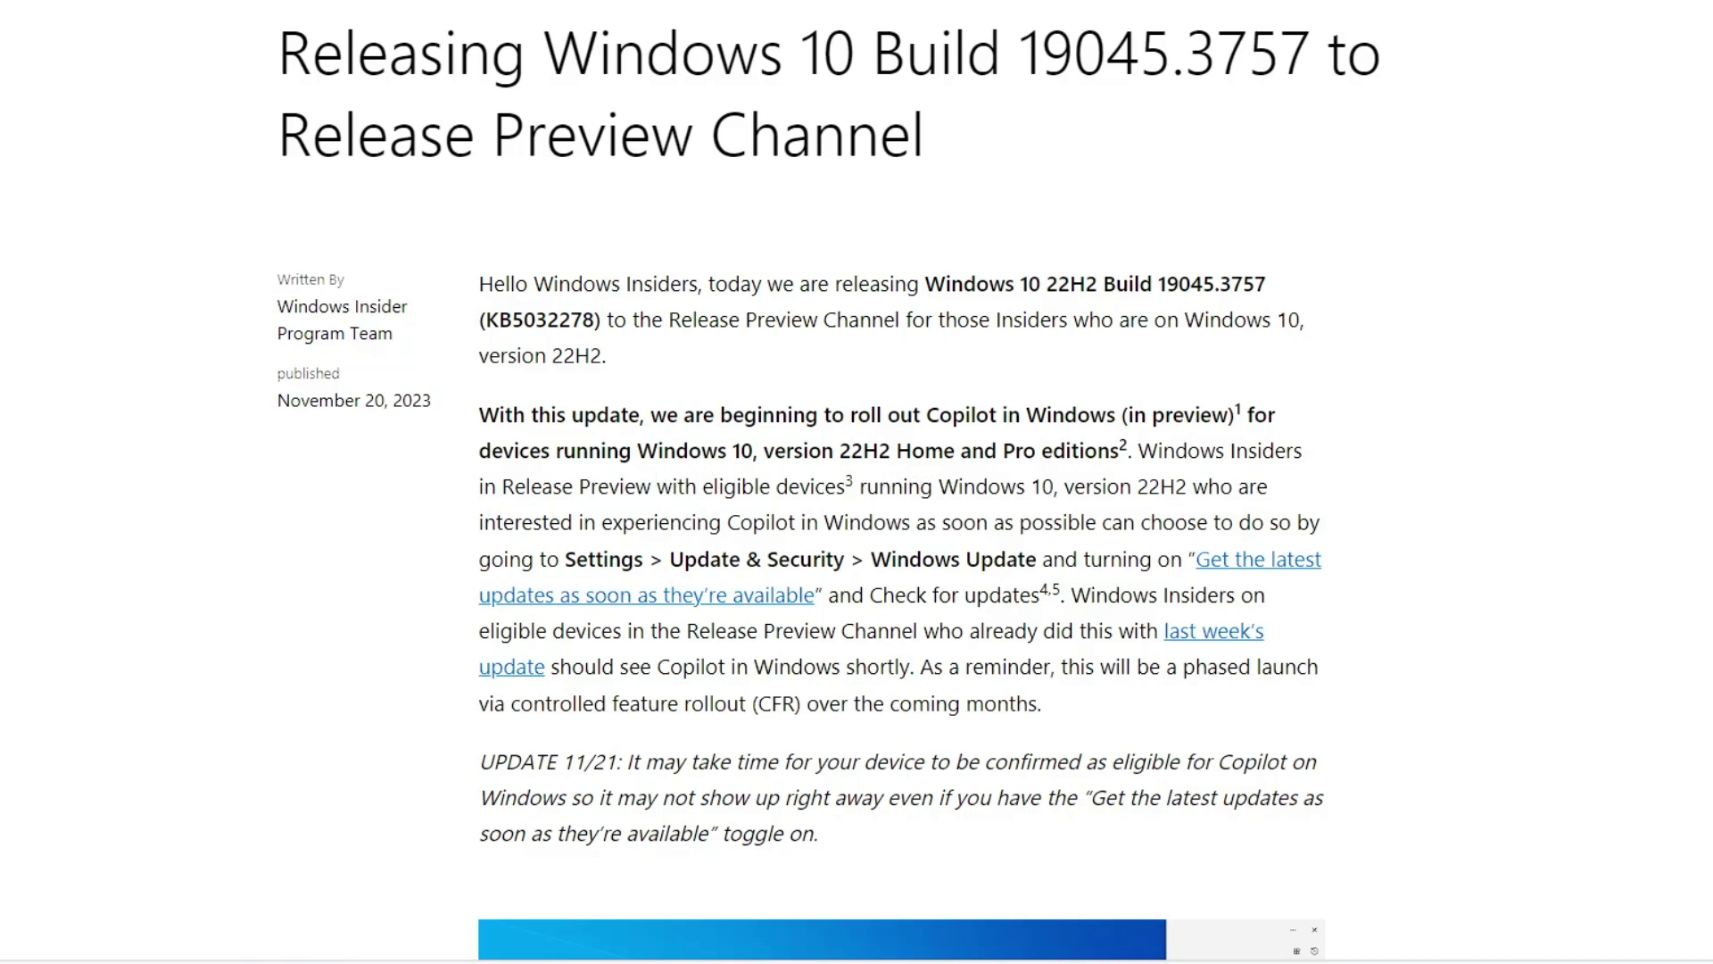
Step: Leave the Windows Insider blog post and open the Windows Update settings by searching for "update"
scroll(1025, 482, down, 11)
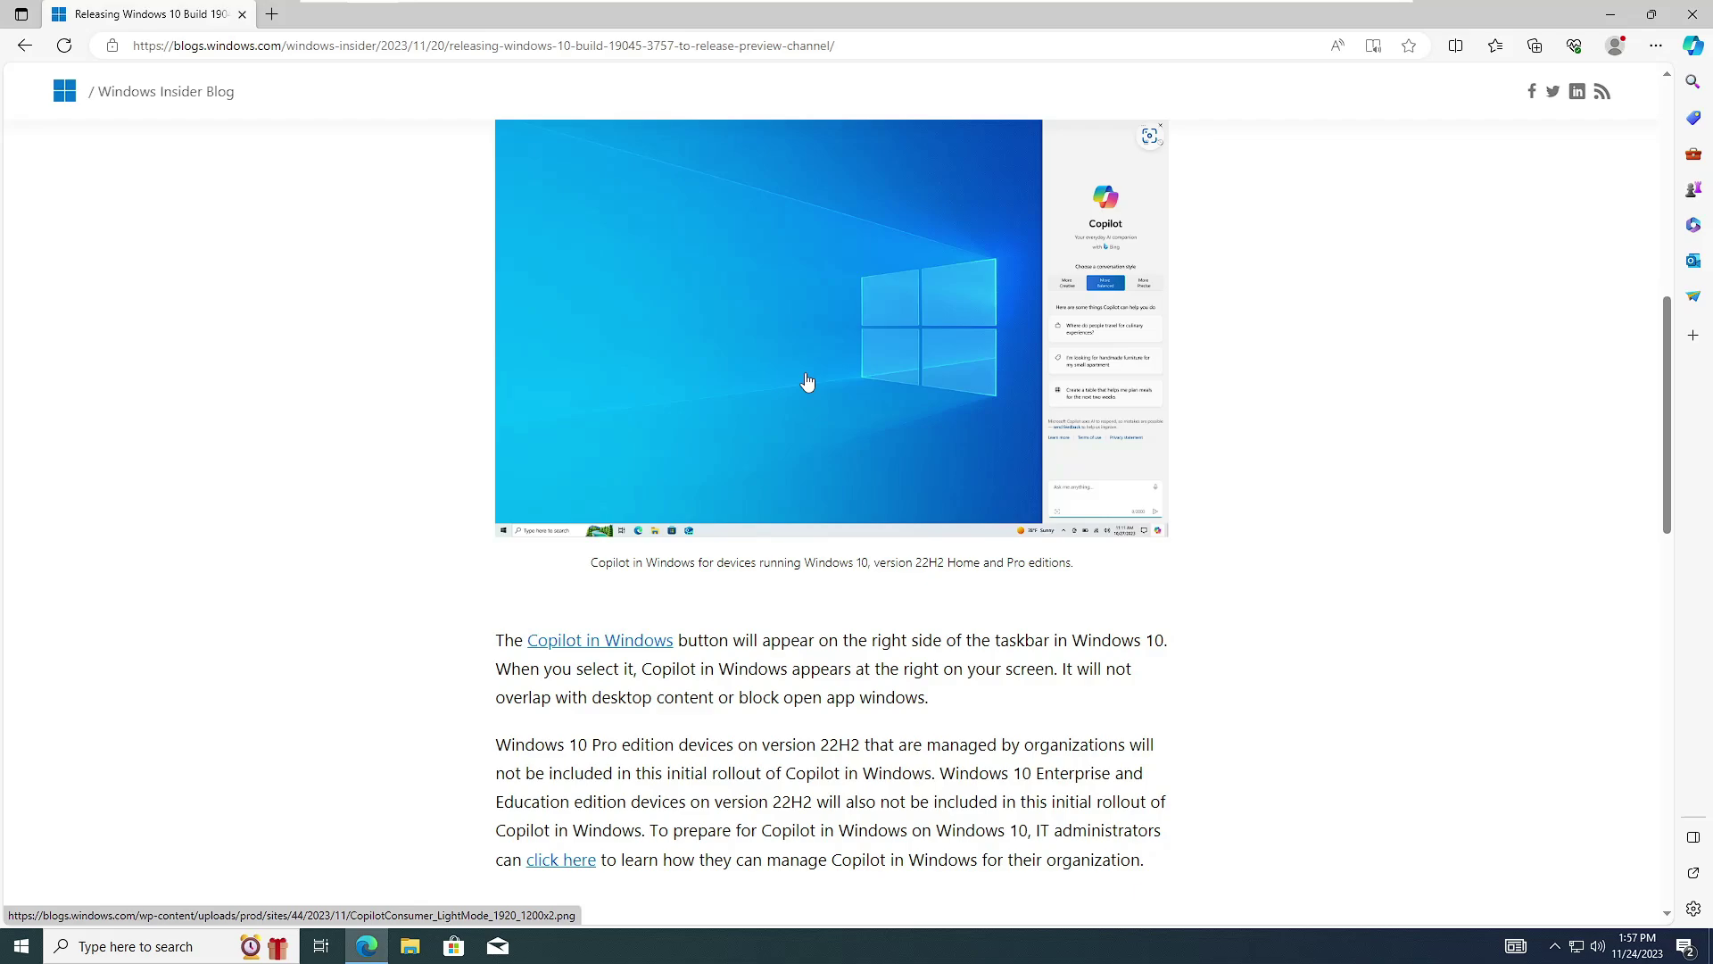
key(super+d)
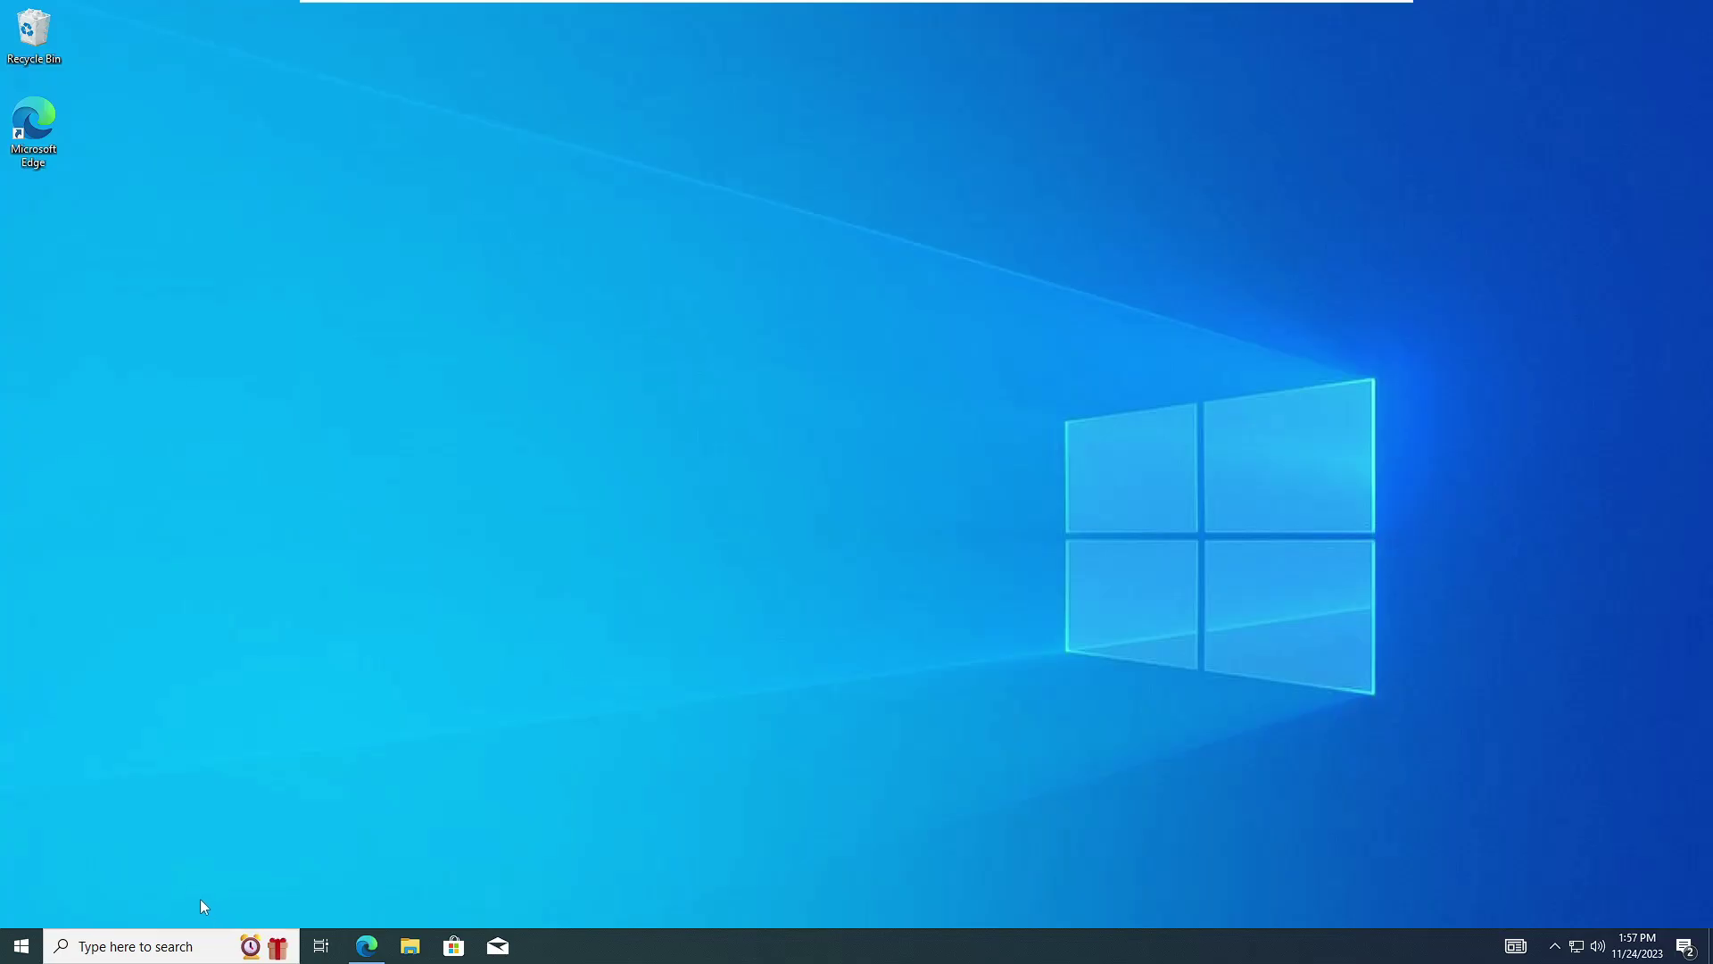
click(134, 946)
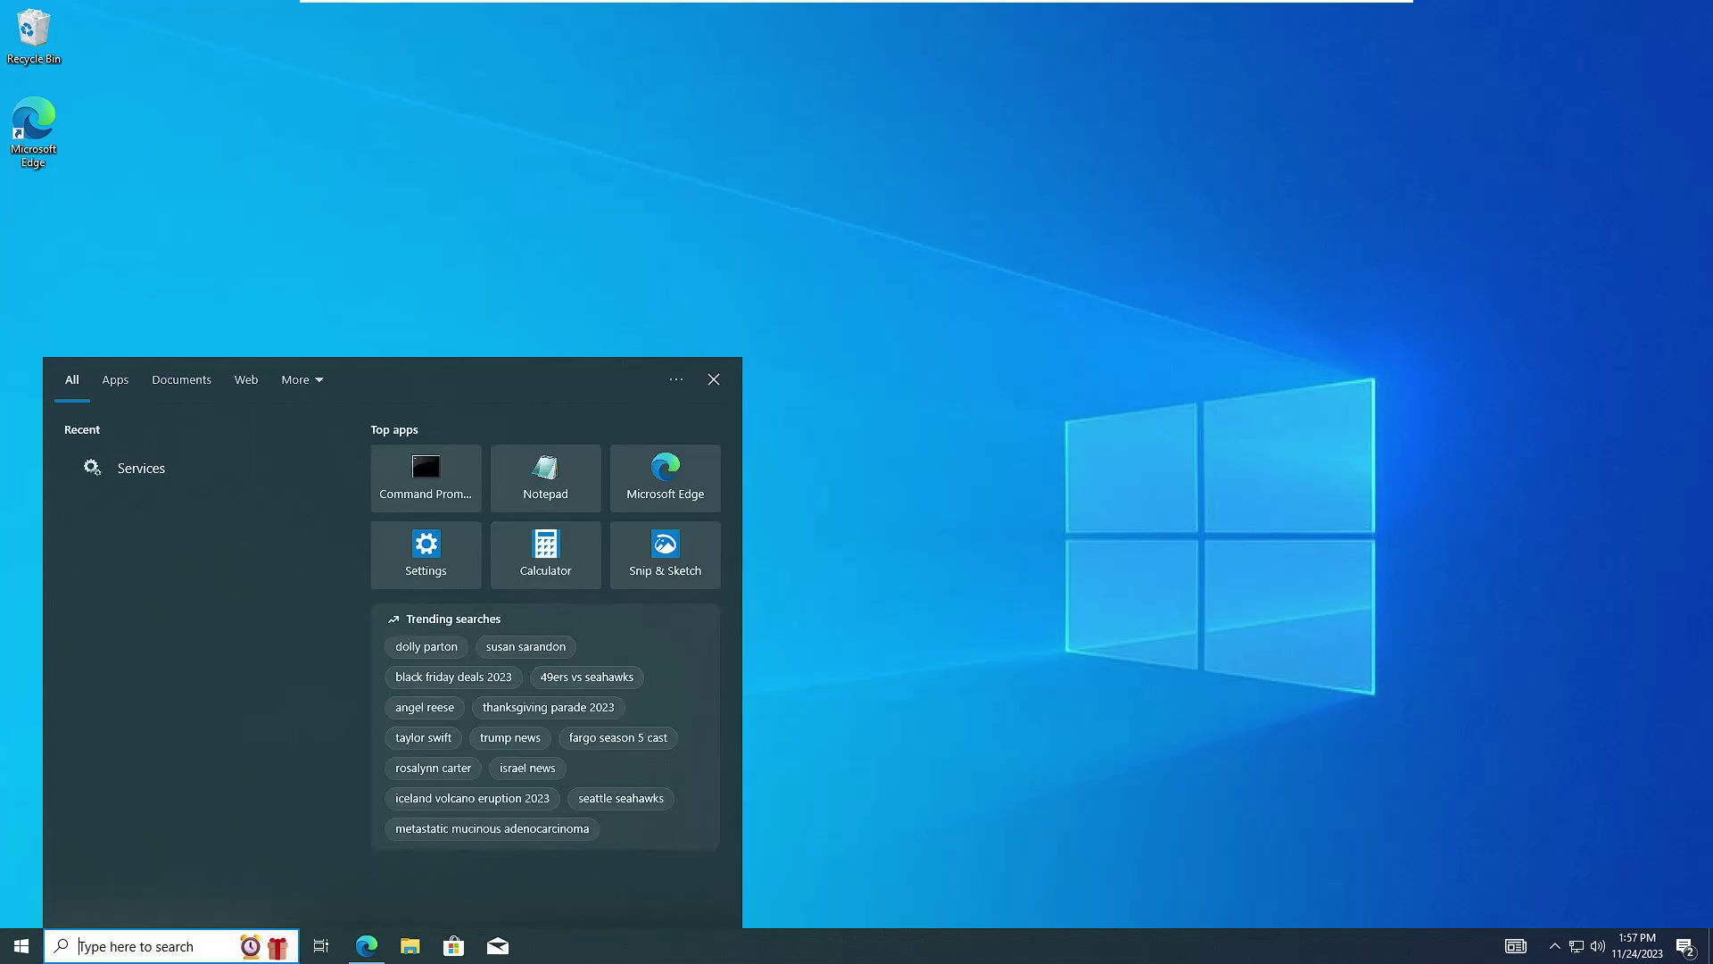
text(update)
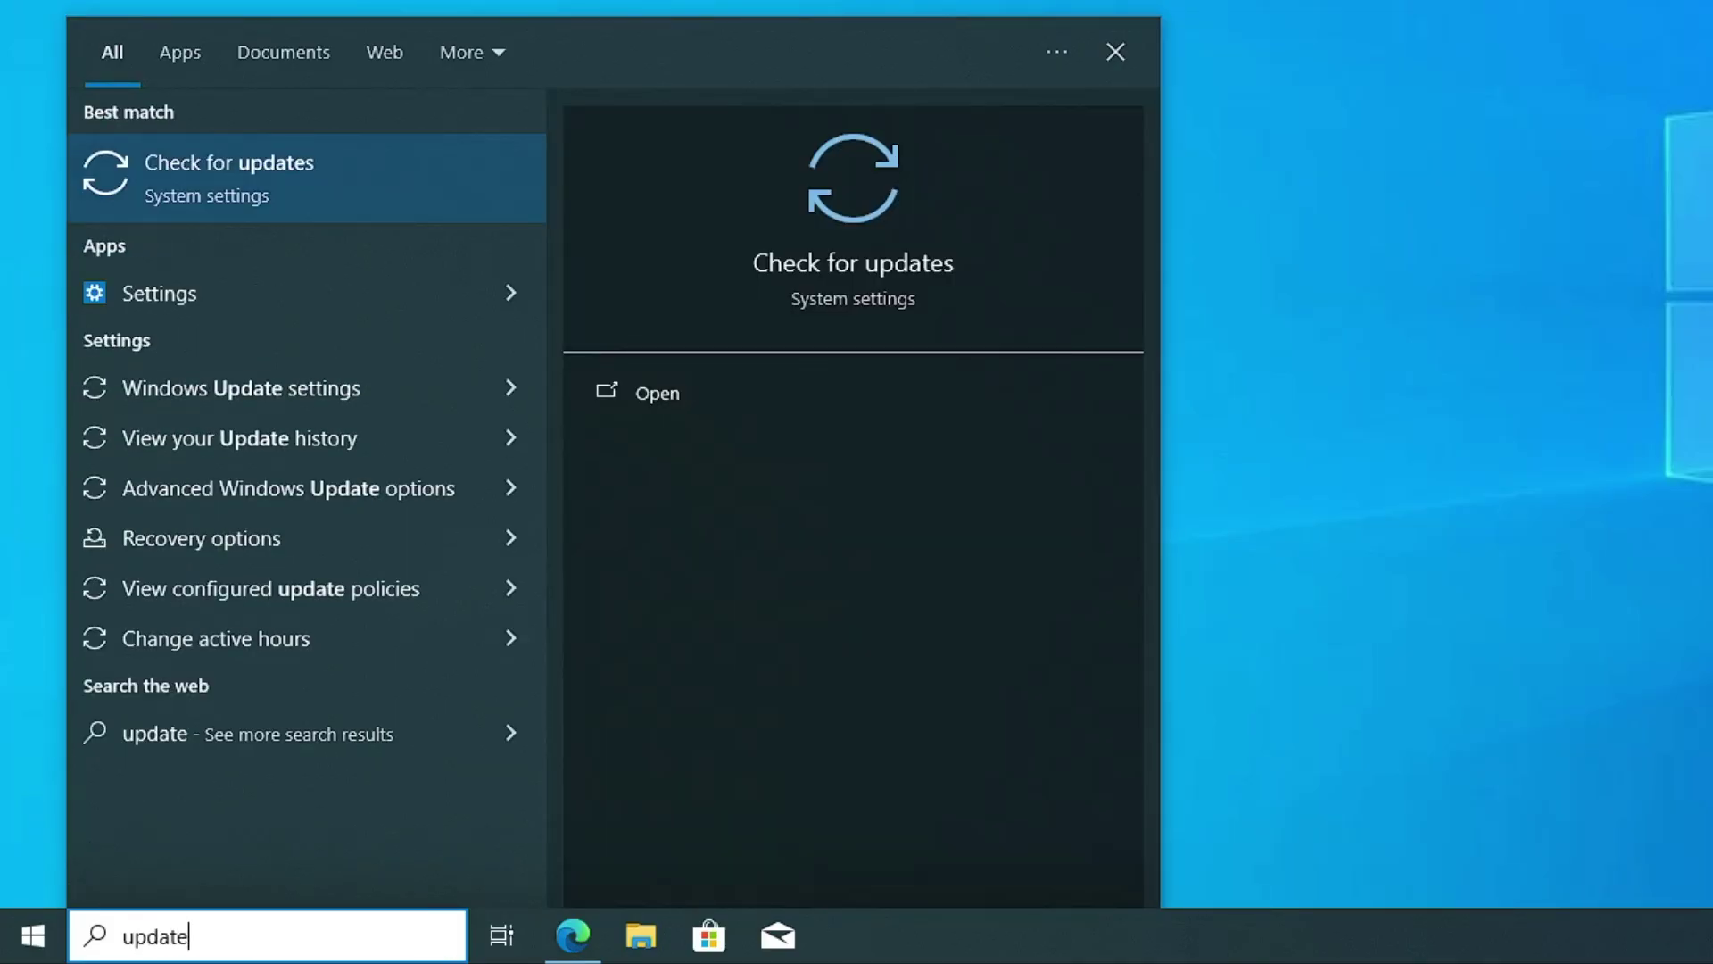
click(211, 175)
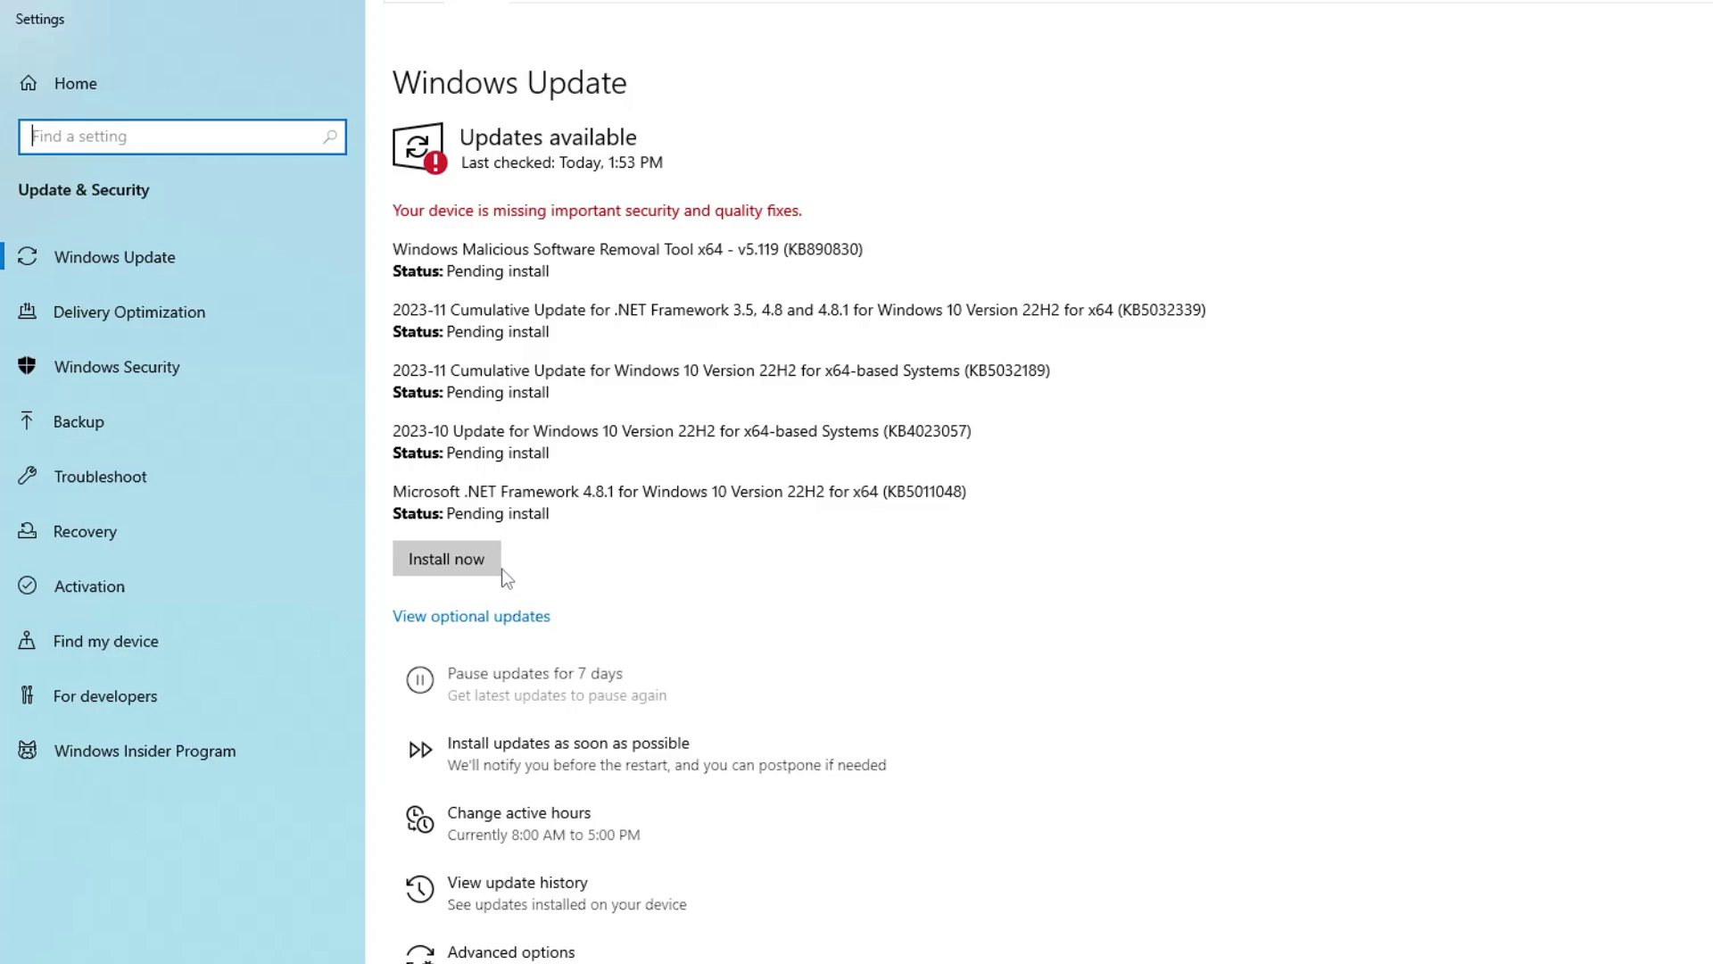
Step: Install all pending Windows updates and restart the PC
click(474, 566)
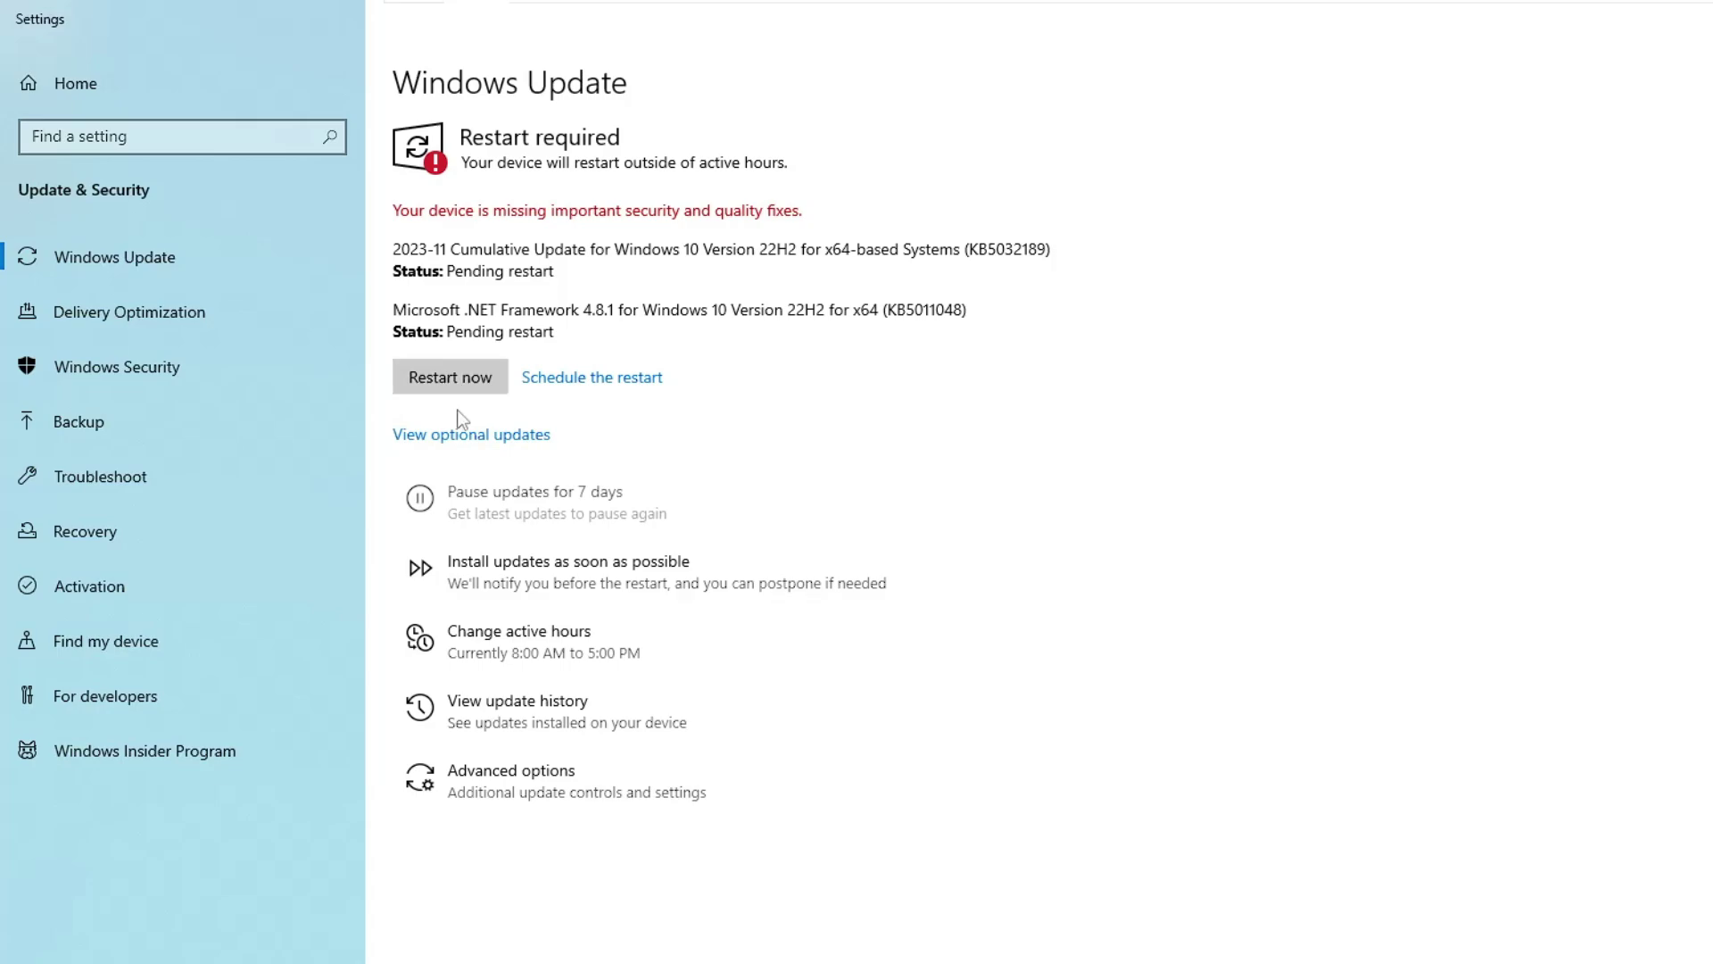
click(475, 384)
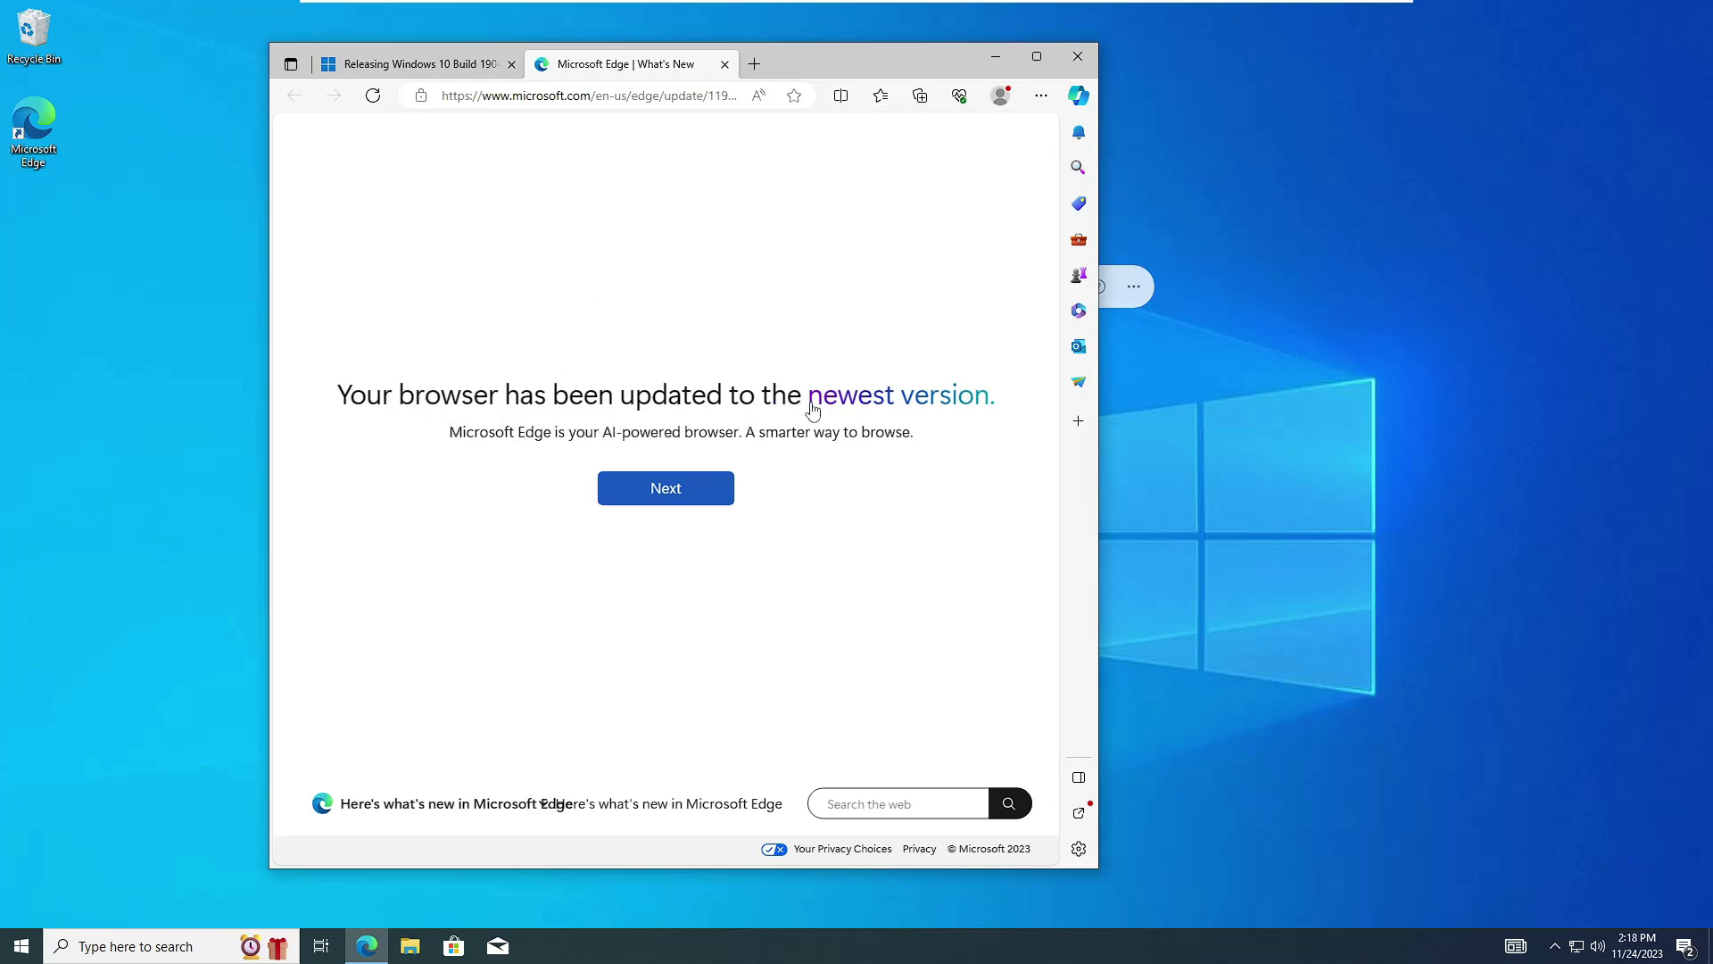
Step: View the Copilot pane in Microsoft Edge, and minimize the browser window
click(1079, 98)
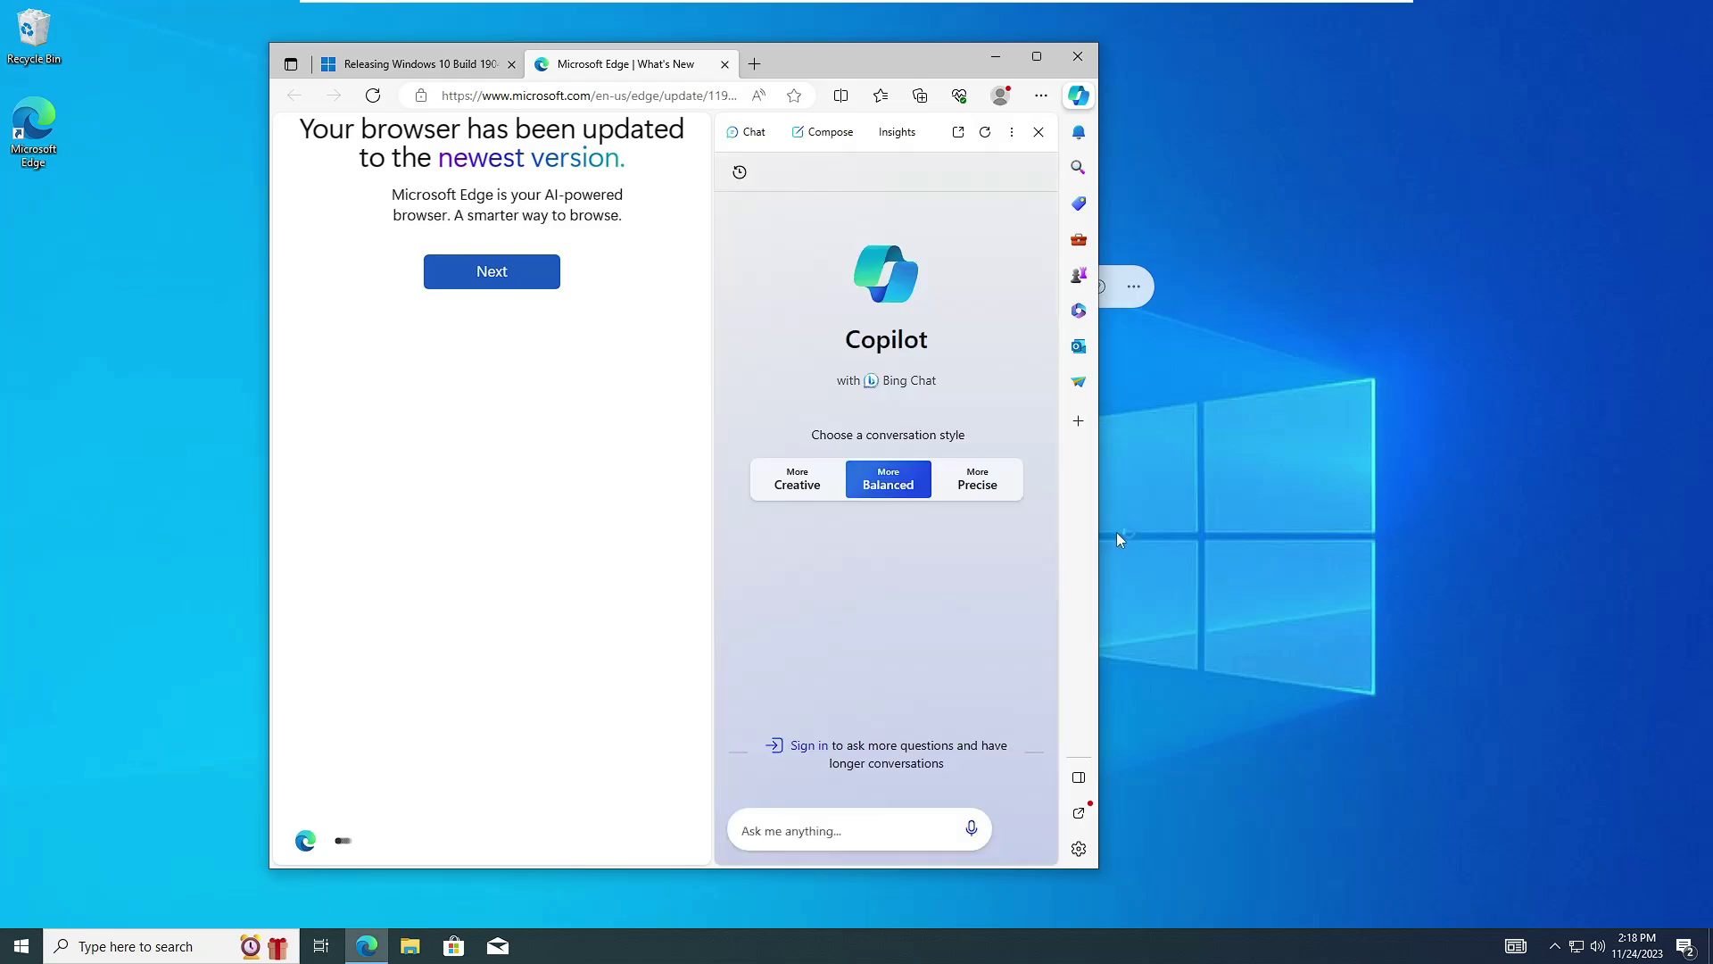
click(990, 57)
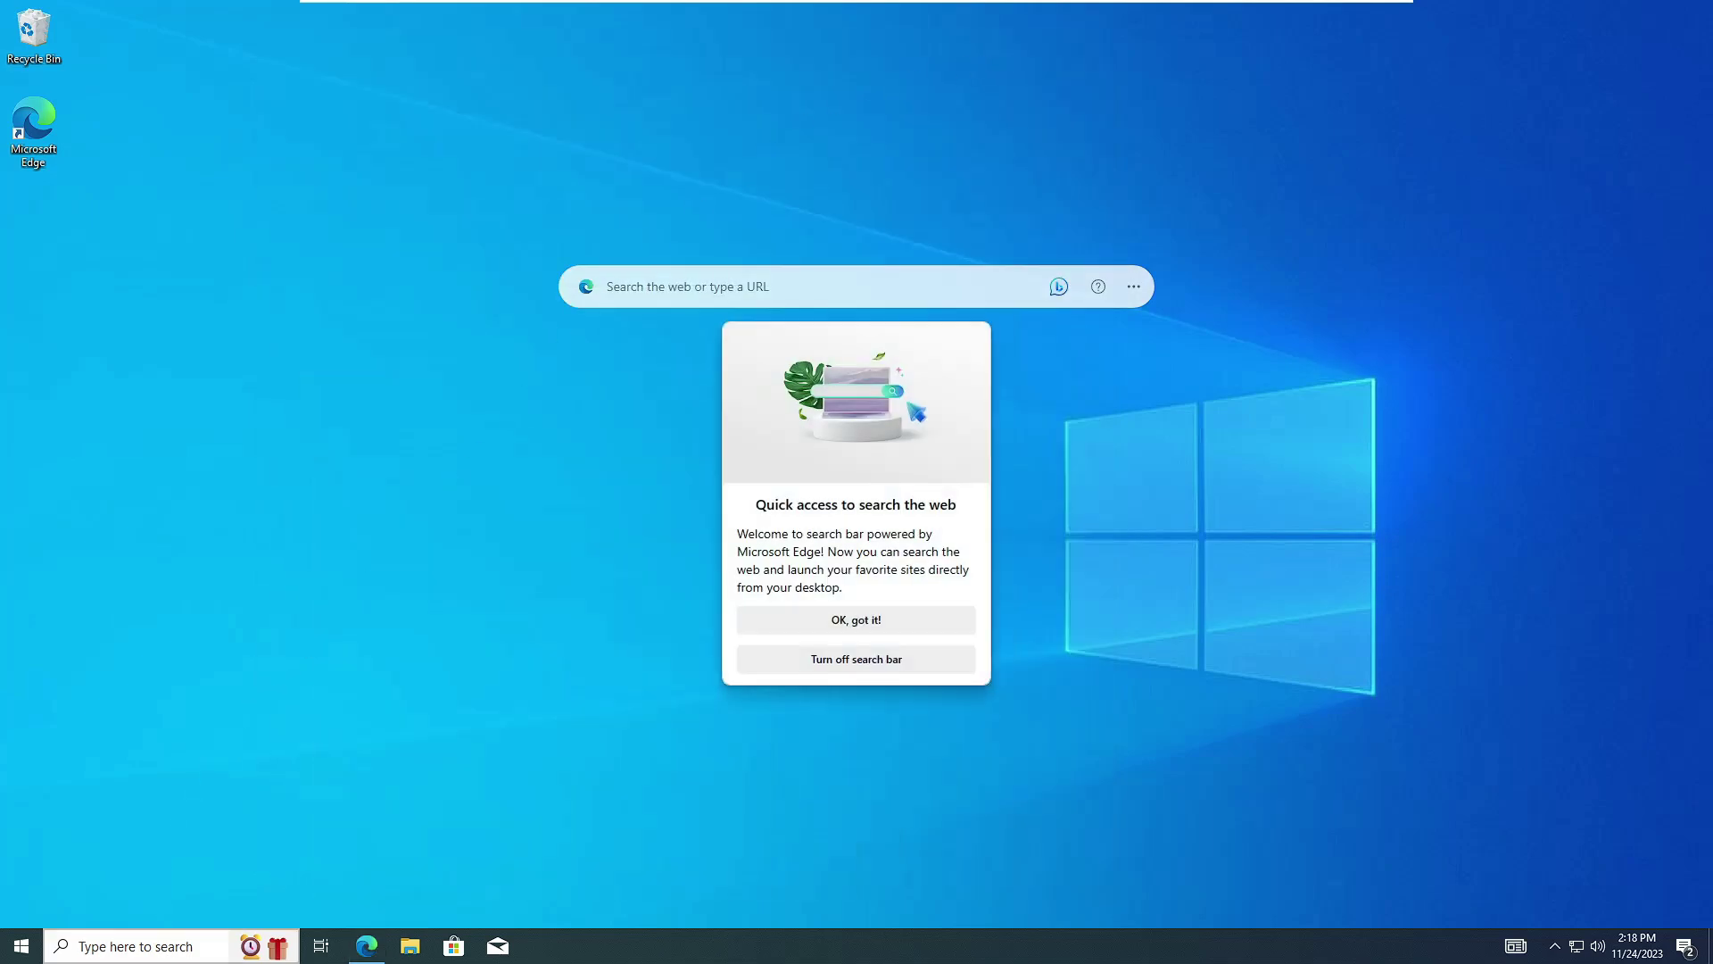
Step: Search the system for "windows update", open the update settings and check for updates again
key(super+s)
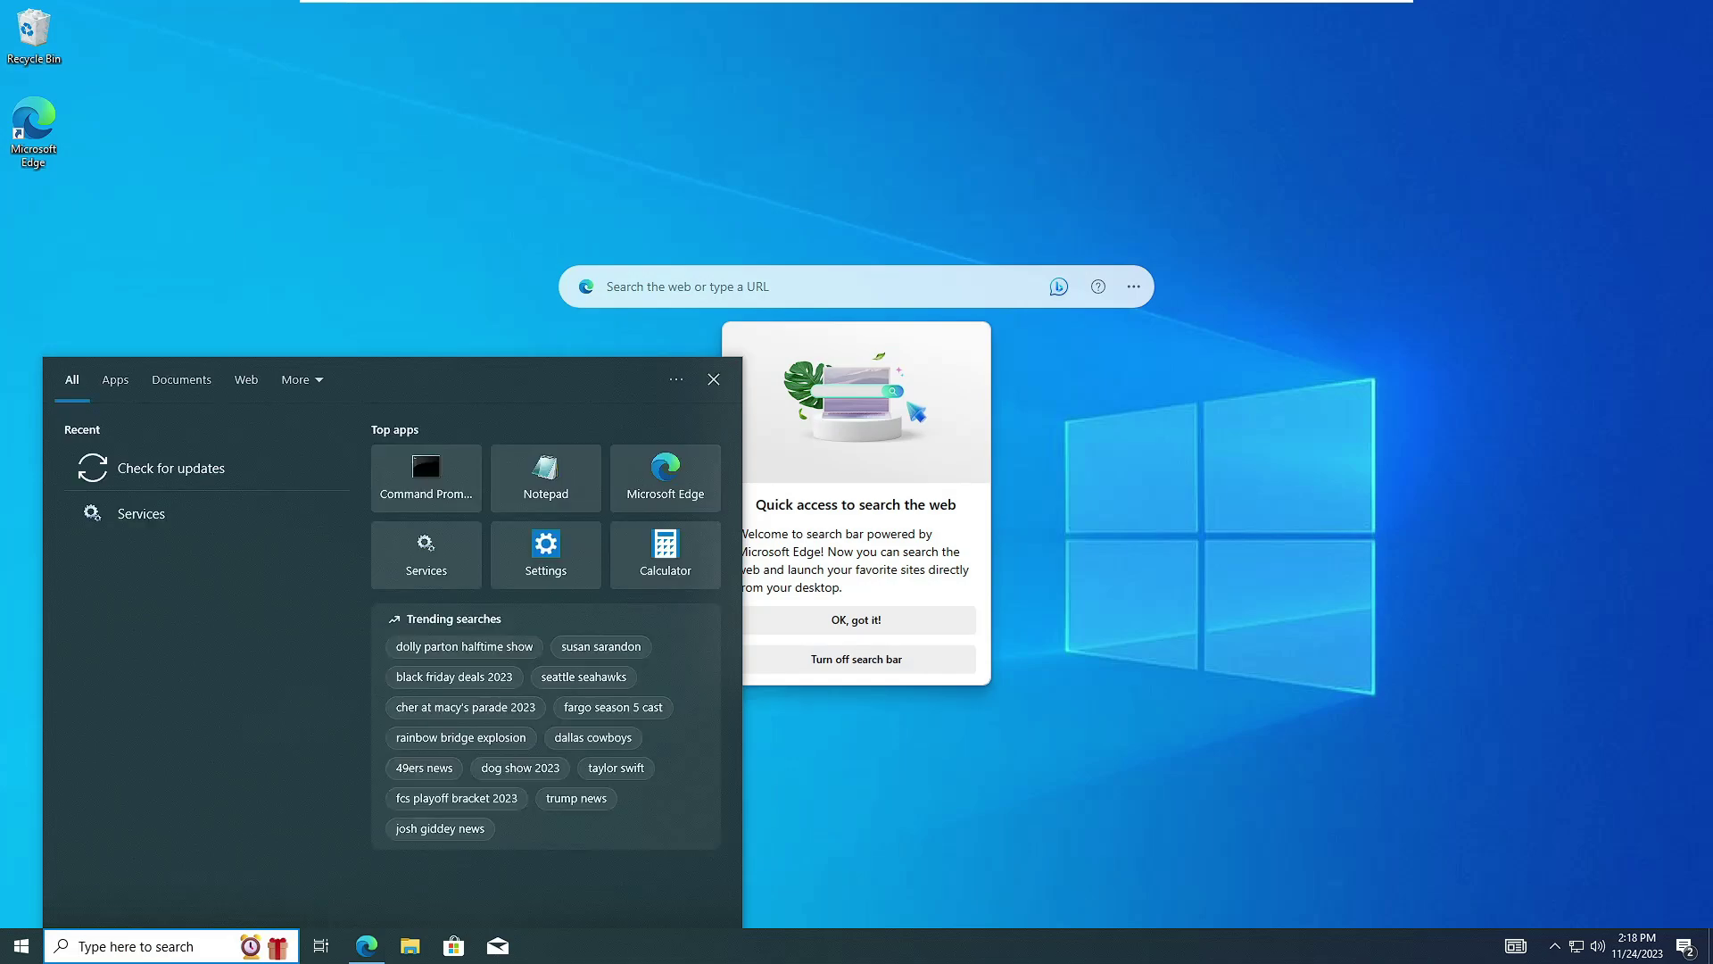
text(windows up)
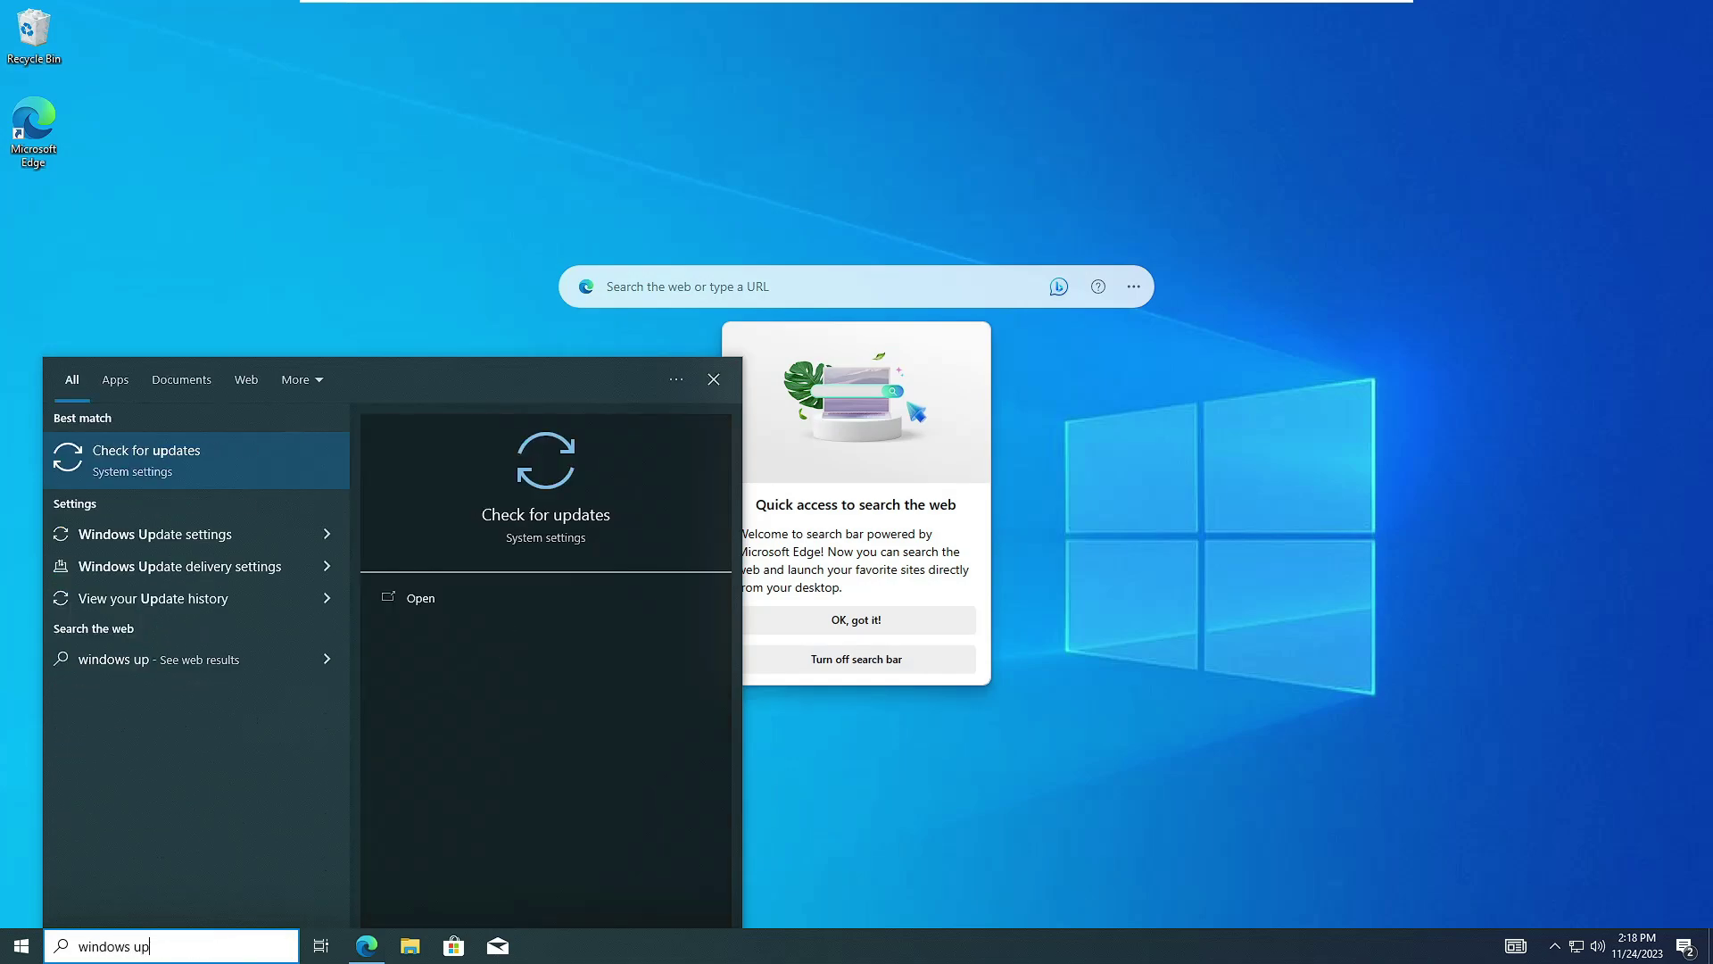
text(date)
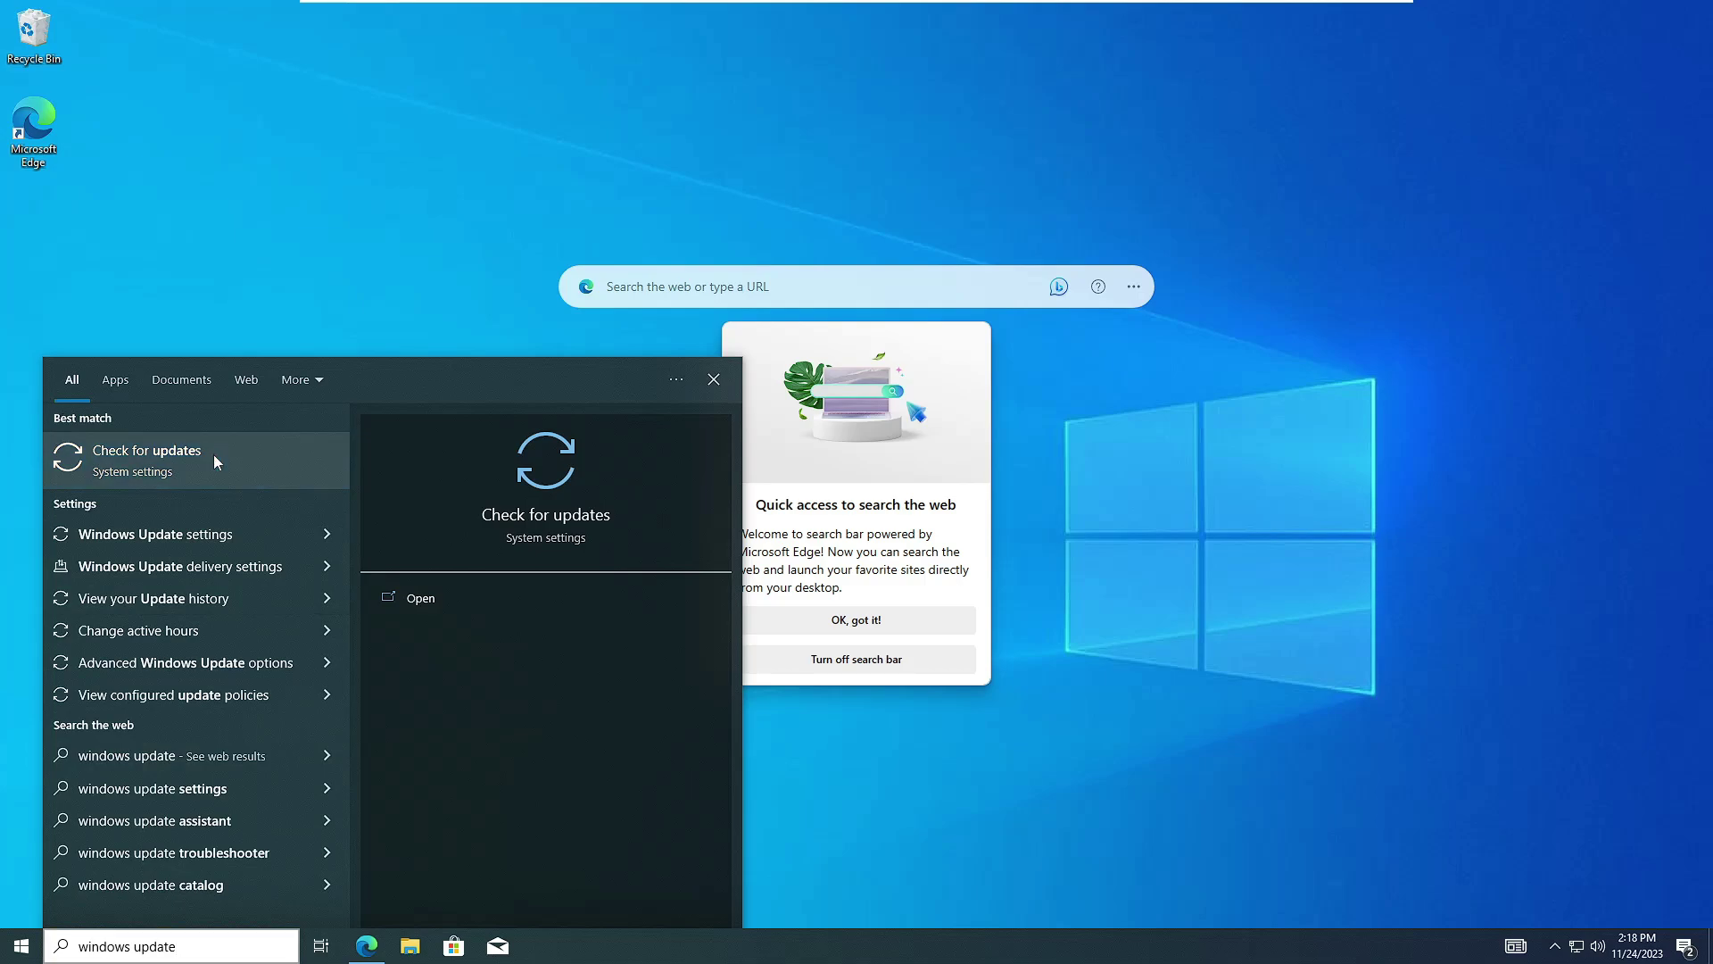
click(212, 453)
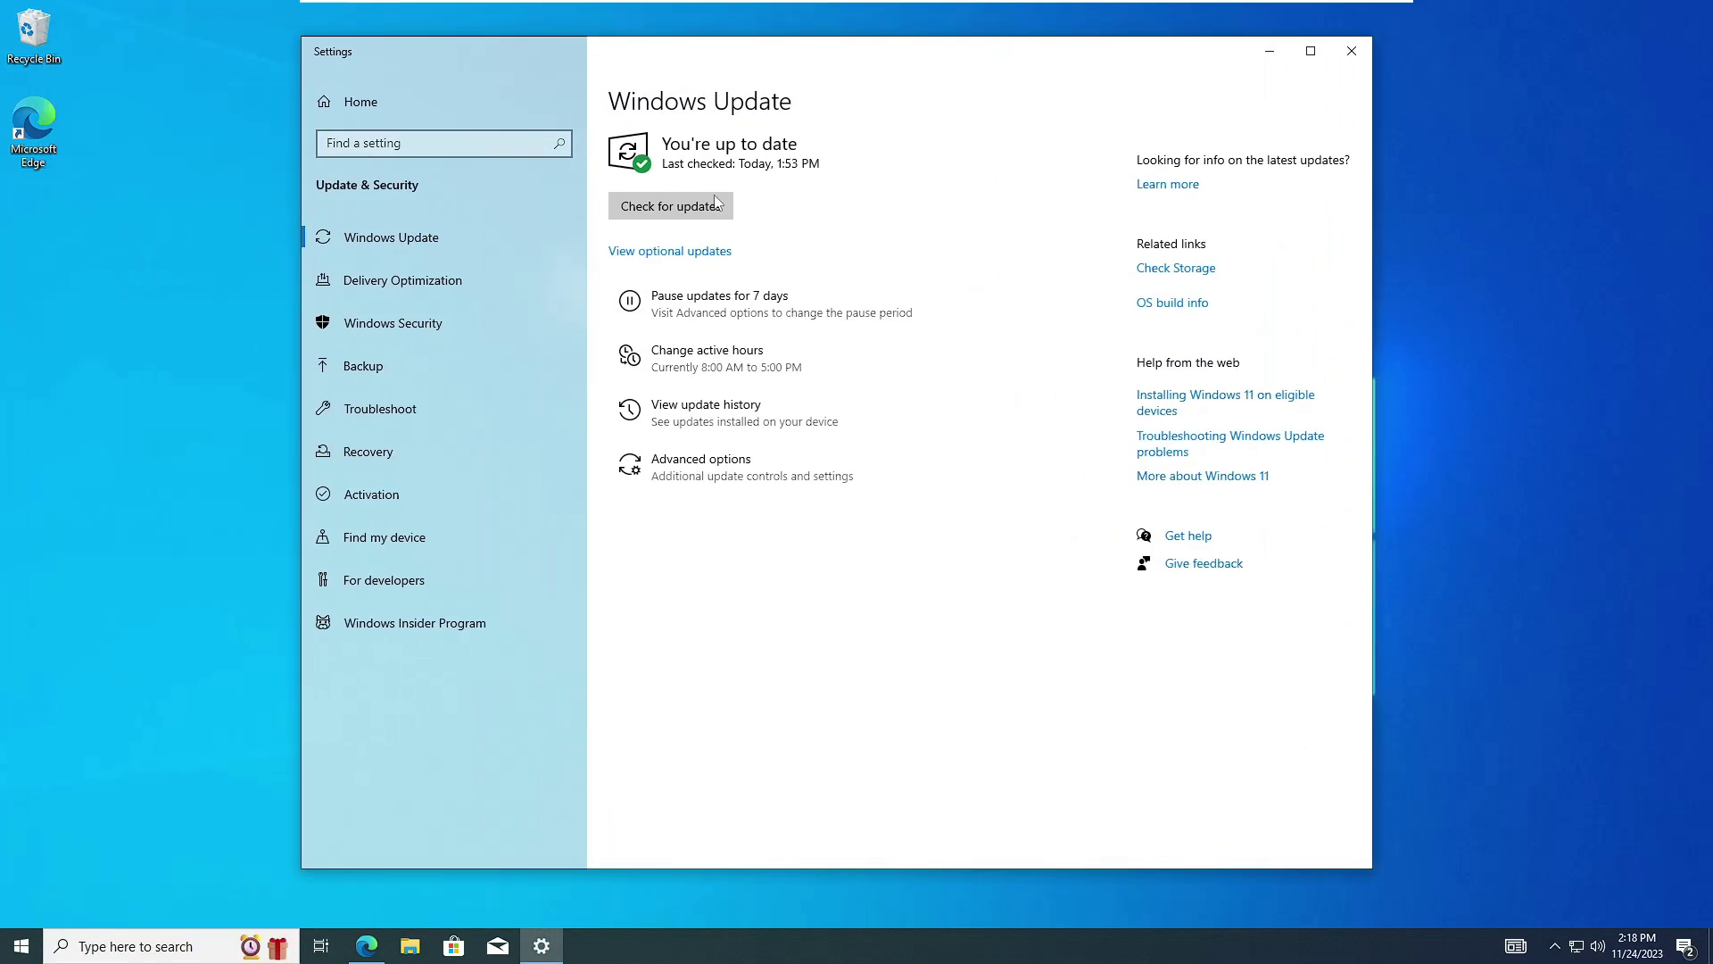
click(716, 204)
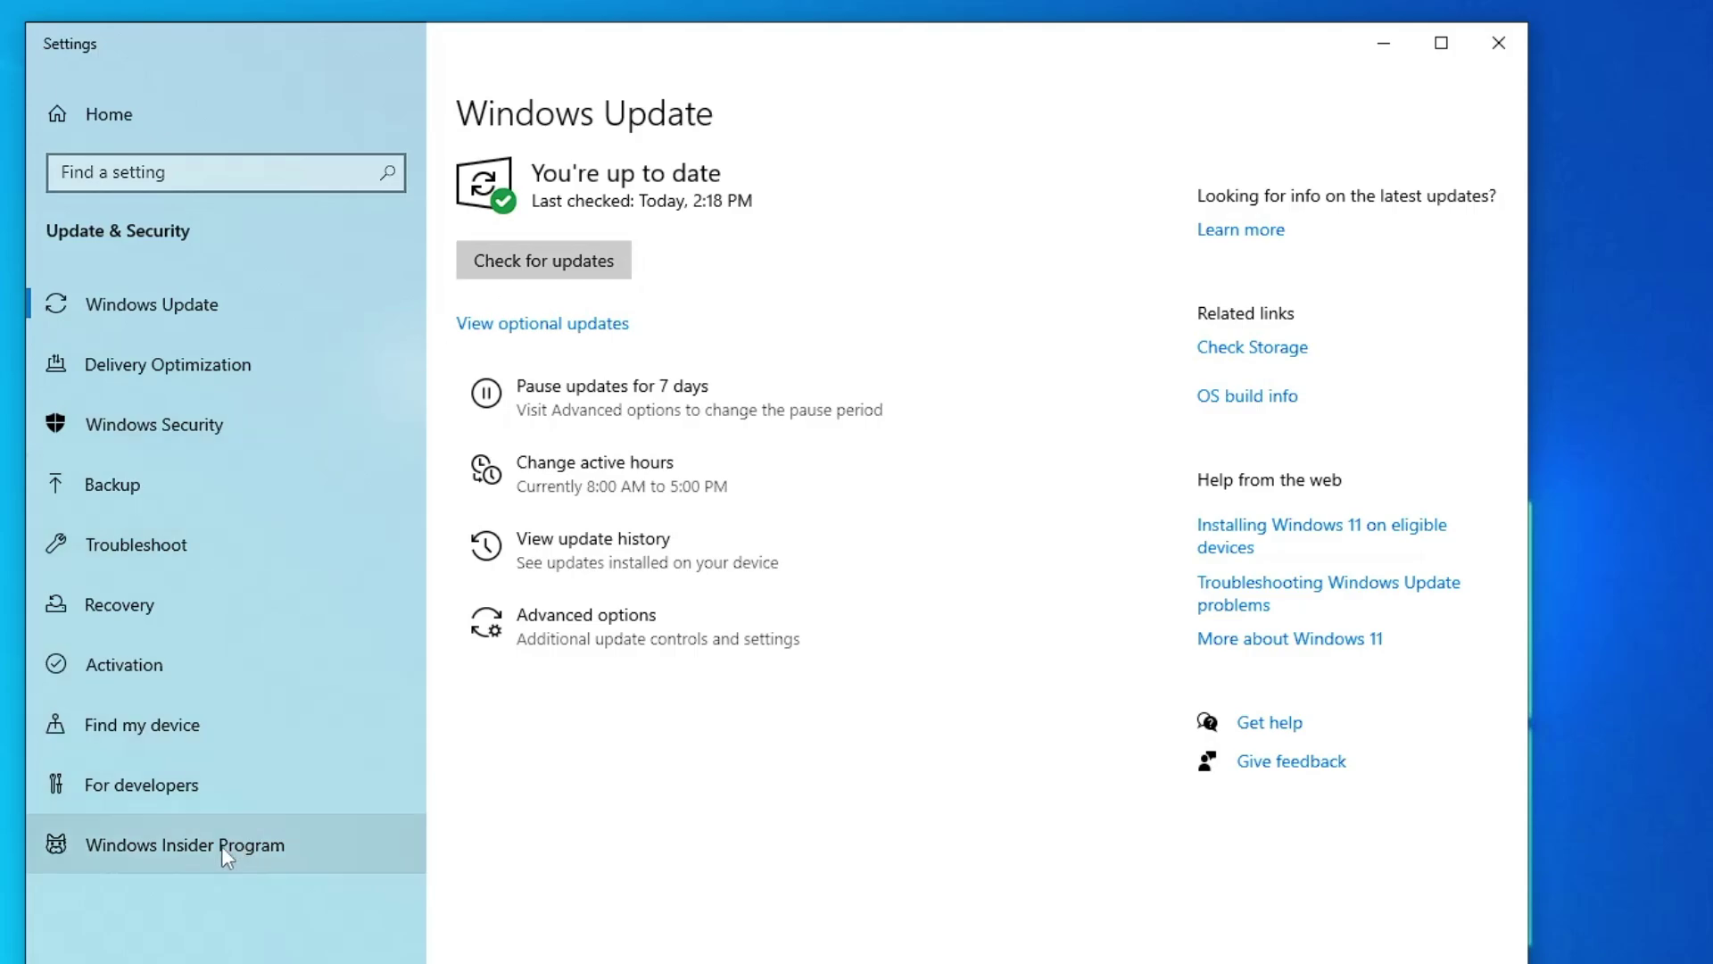
Step: Start joining the Windows Insider Program and choose to link a Microsoft account
click(251, 844)
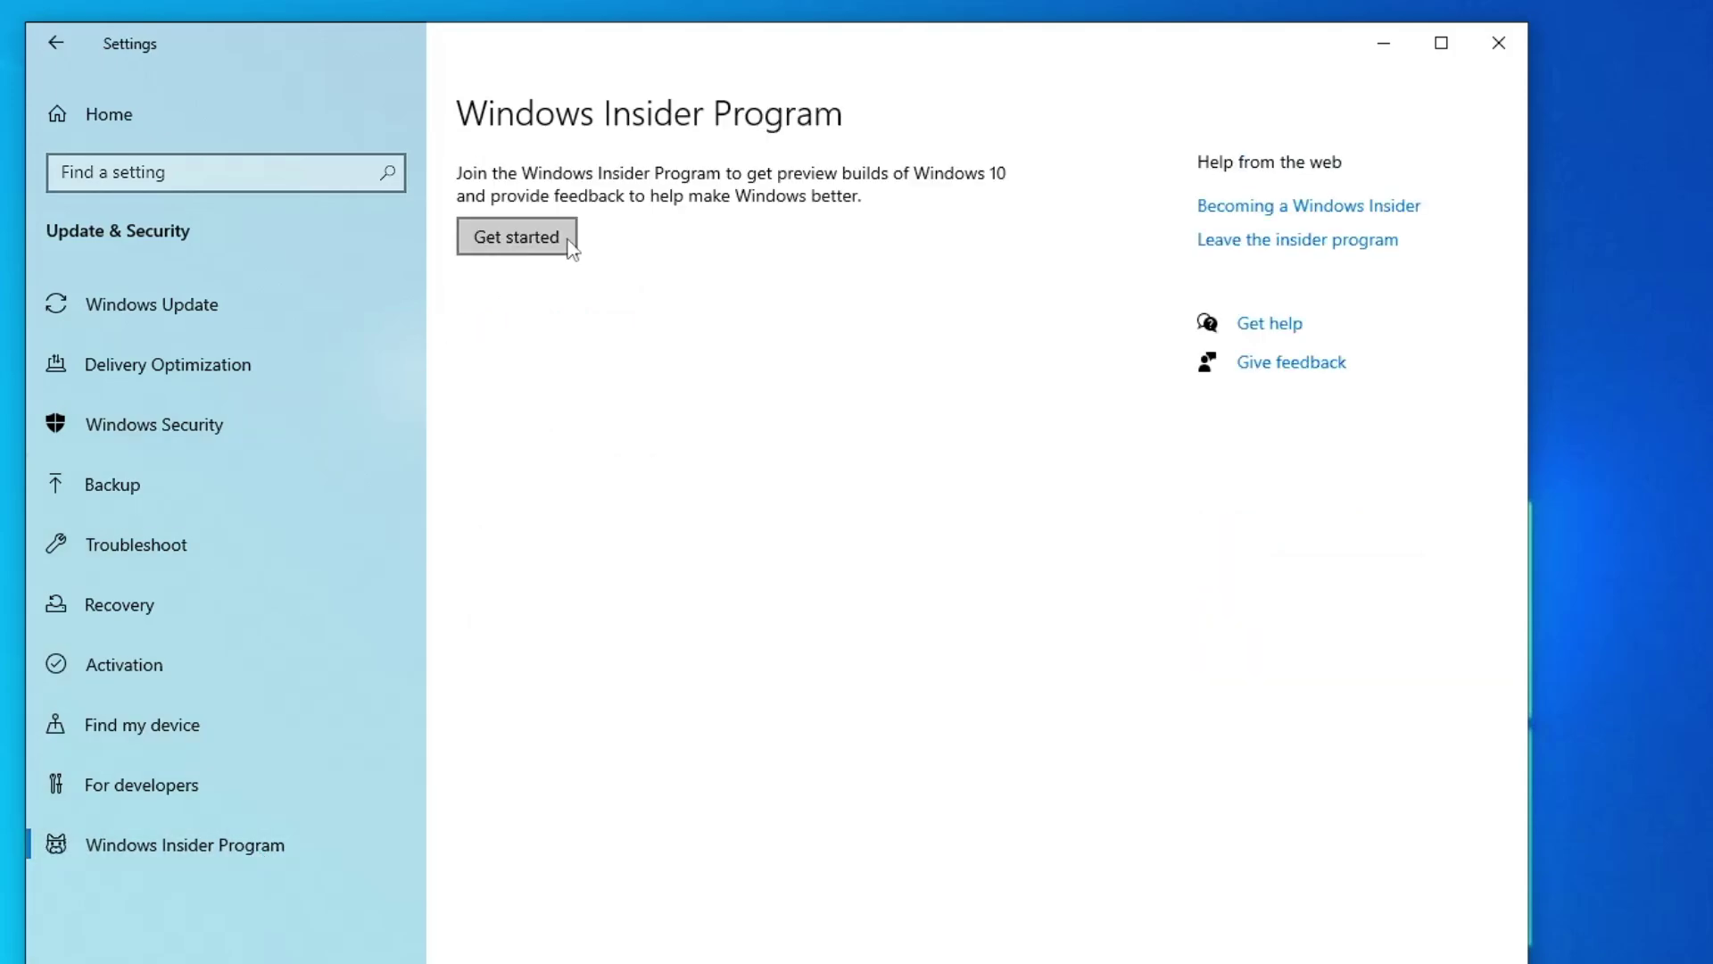
click(568, 239)
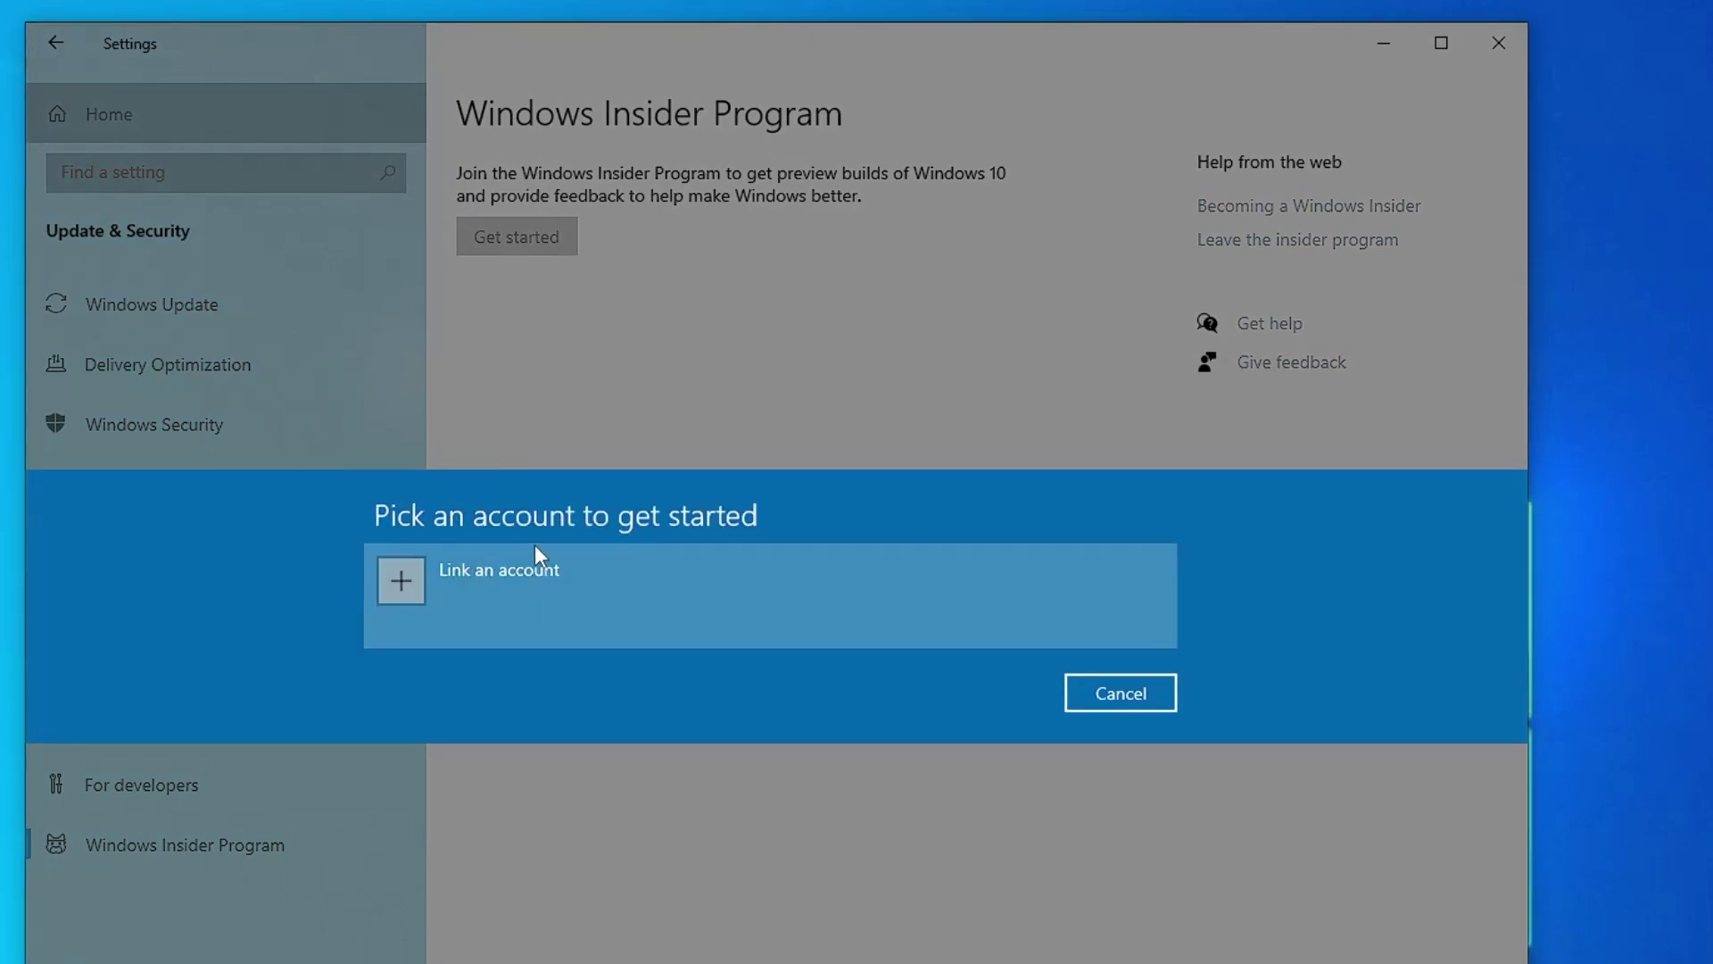
click(506, 582)
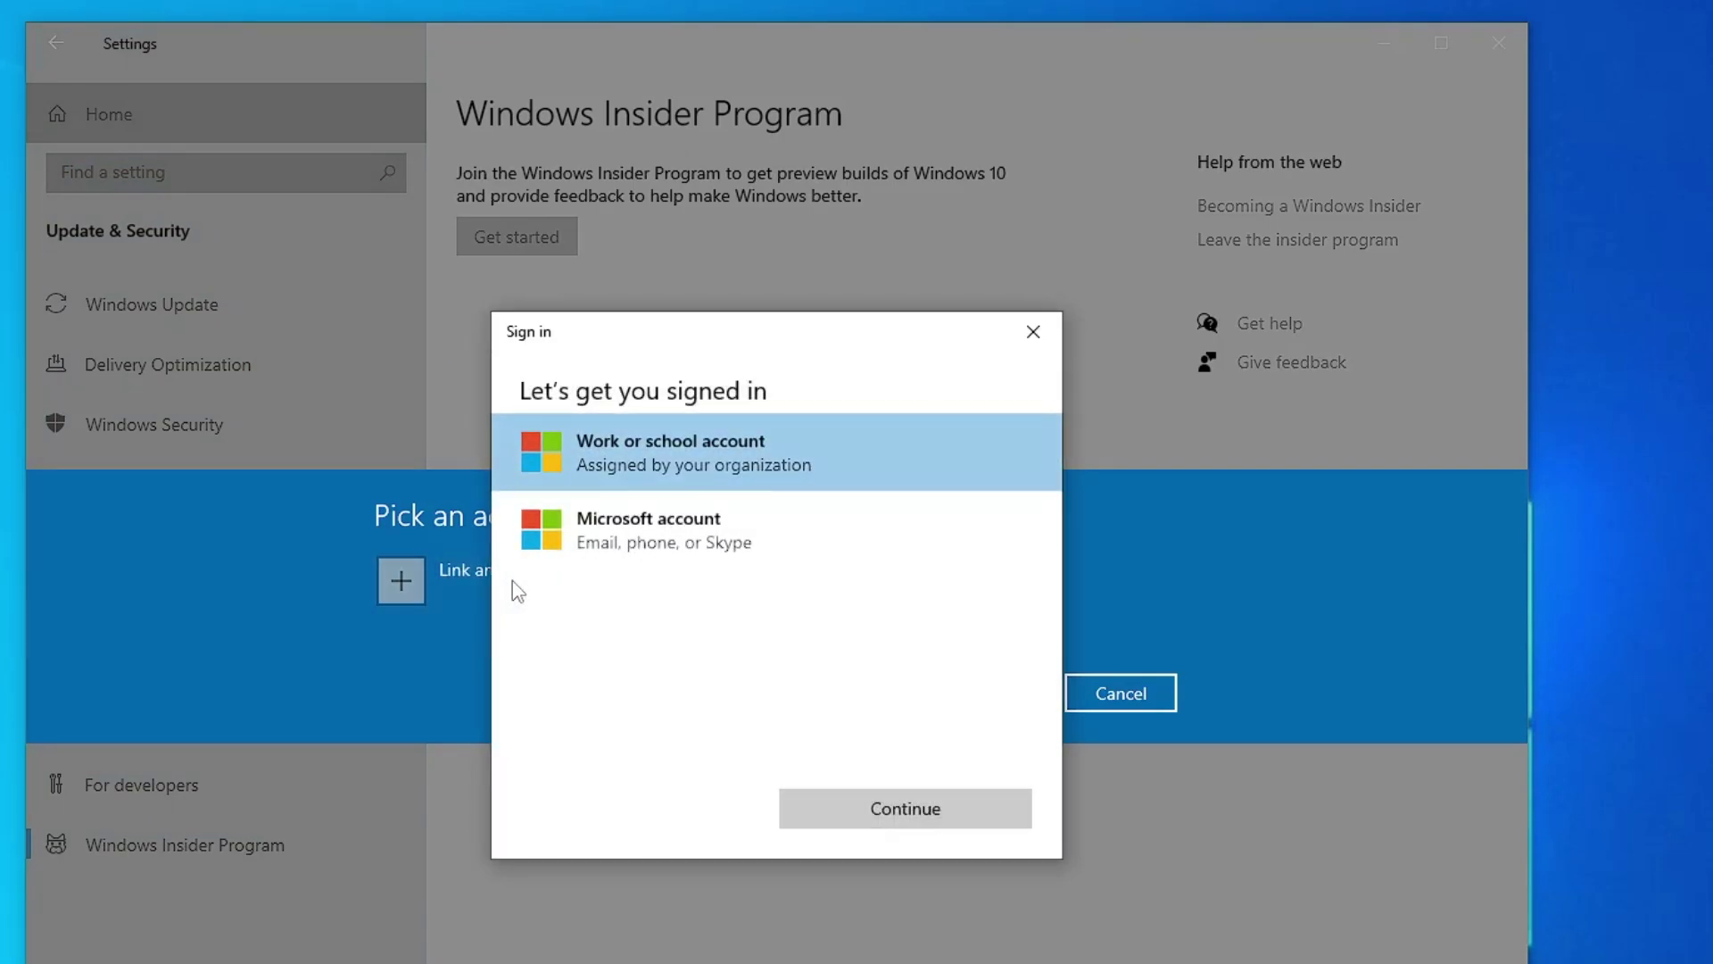
click(703, 544)
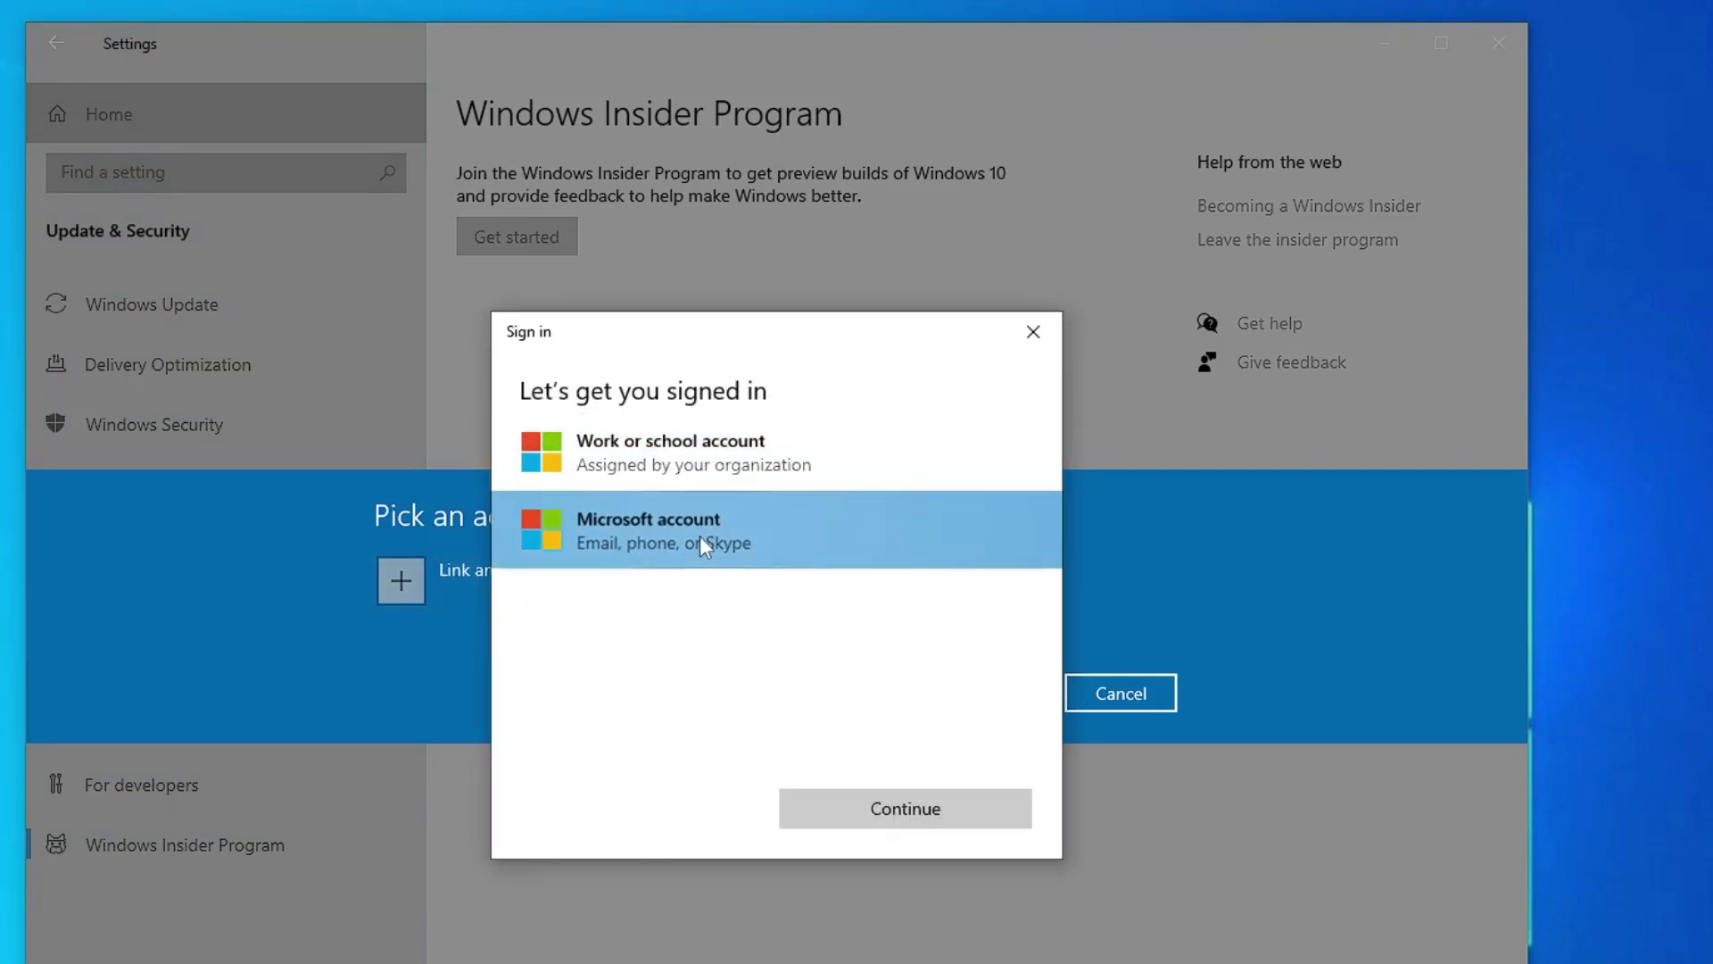
click(903, 810)
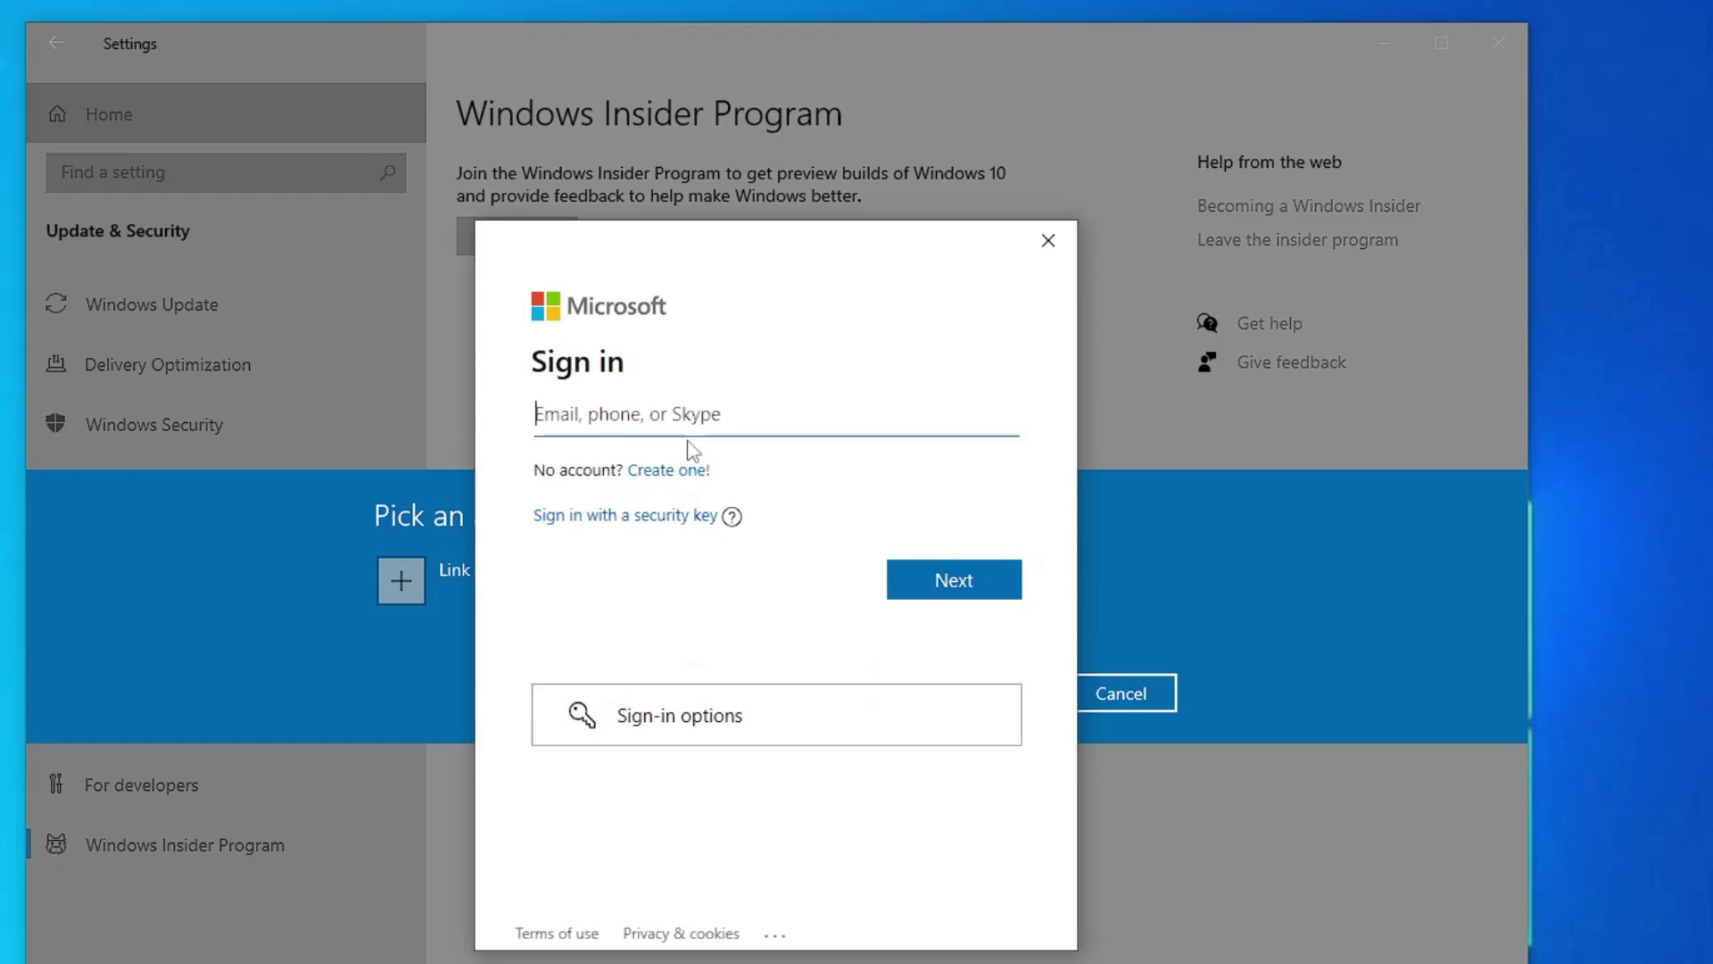
Step: Sign in with the Microsoft account's e-mail and password, and allow the account to be used everywhere on the device
key(ctrl+v)
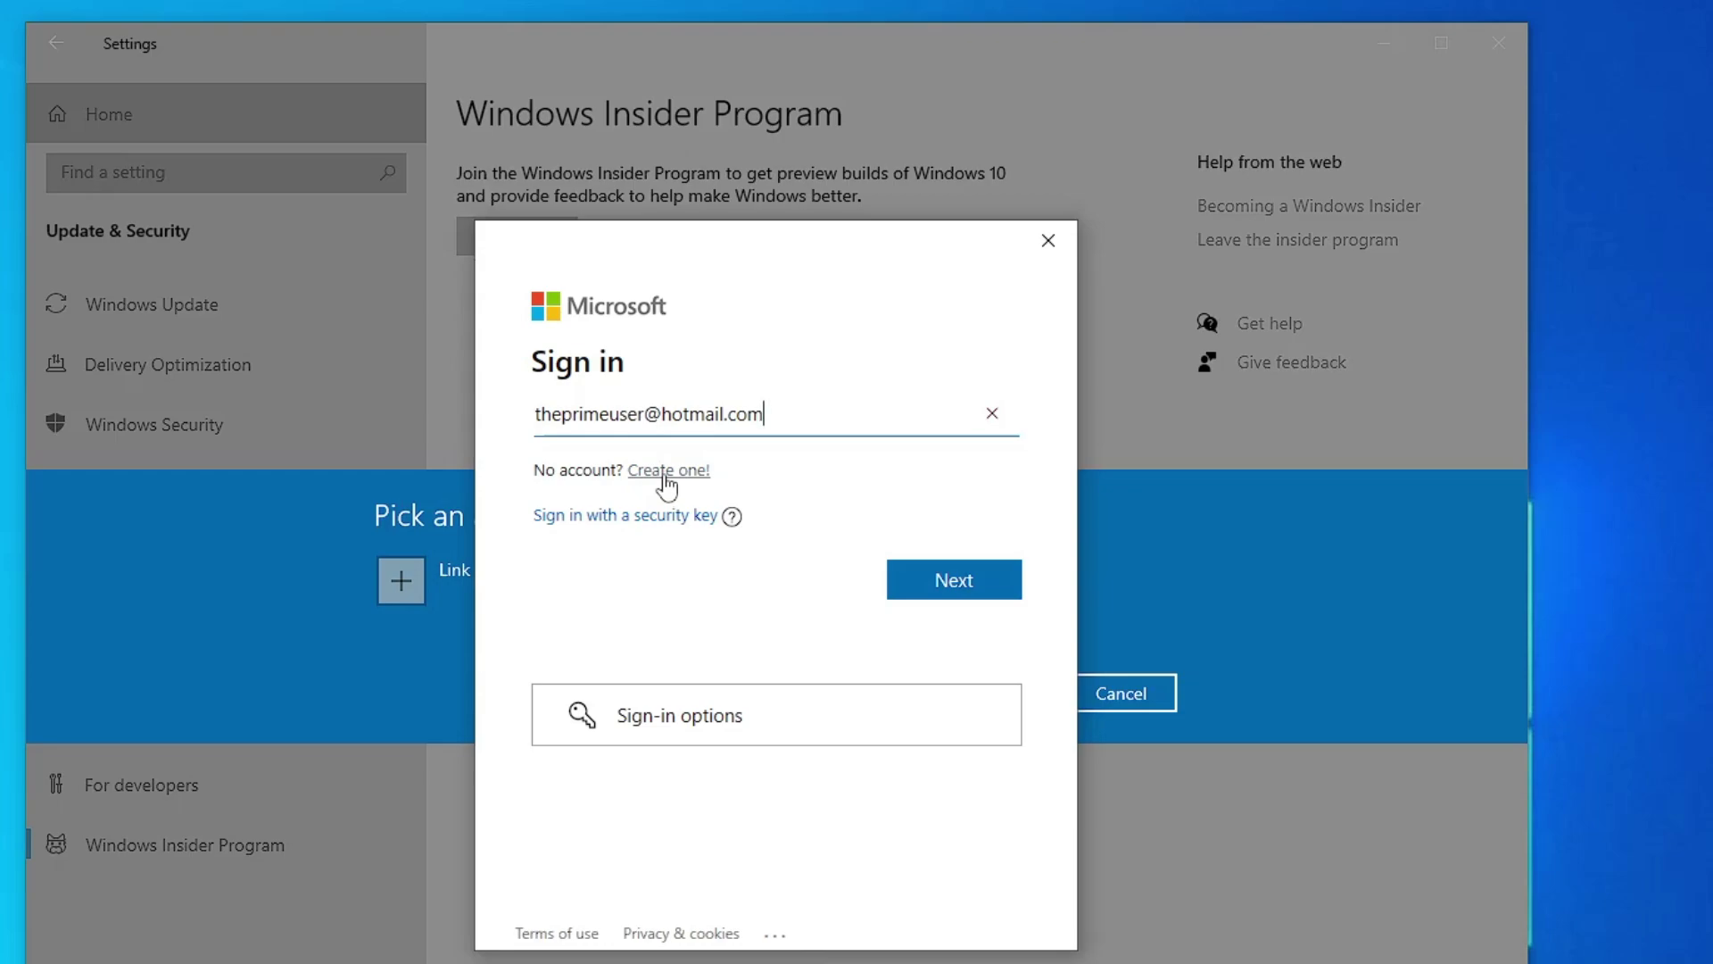
click(976, 582)
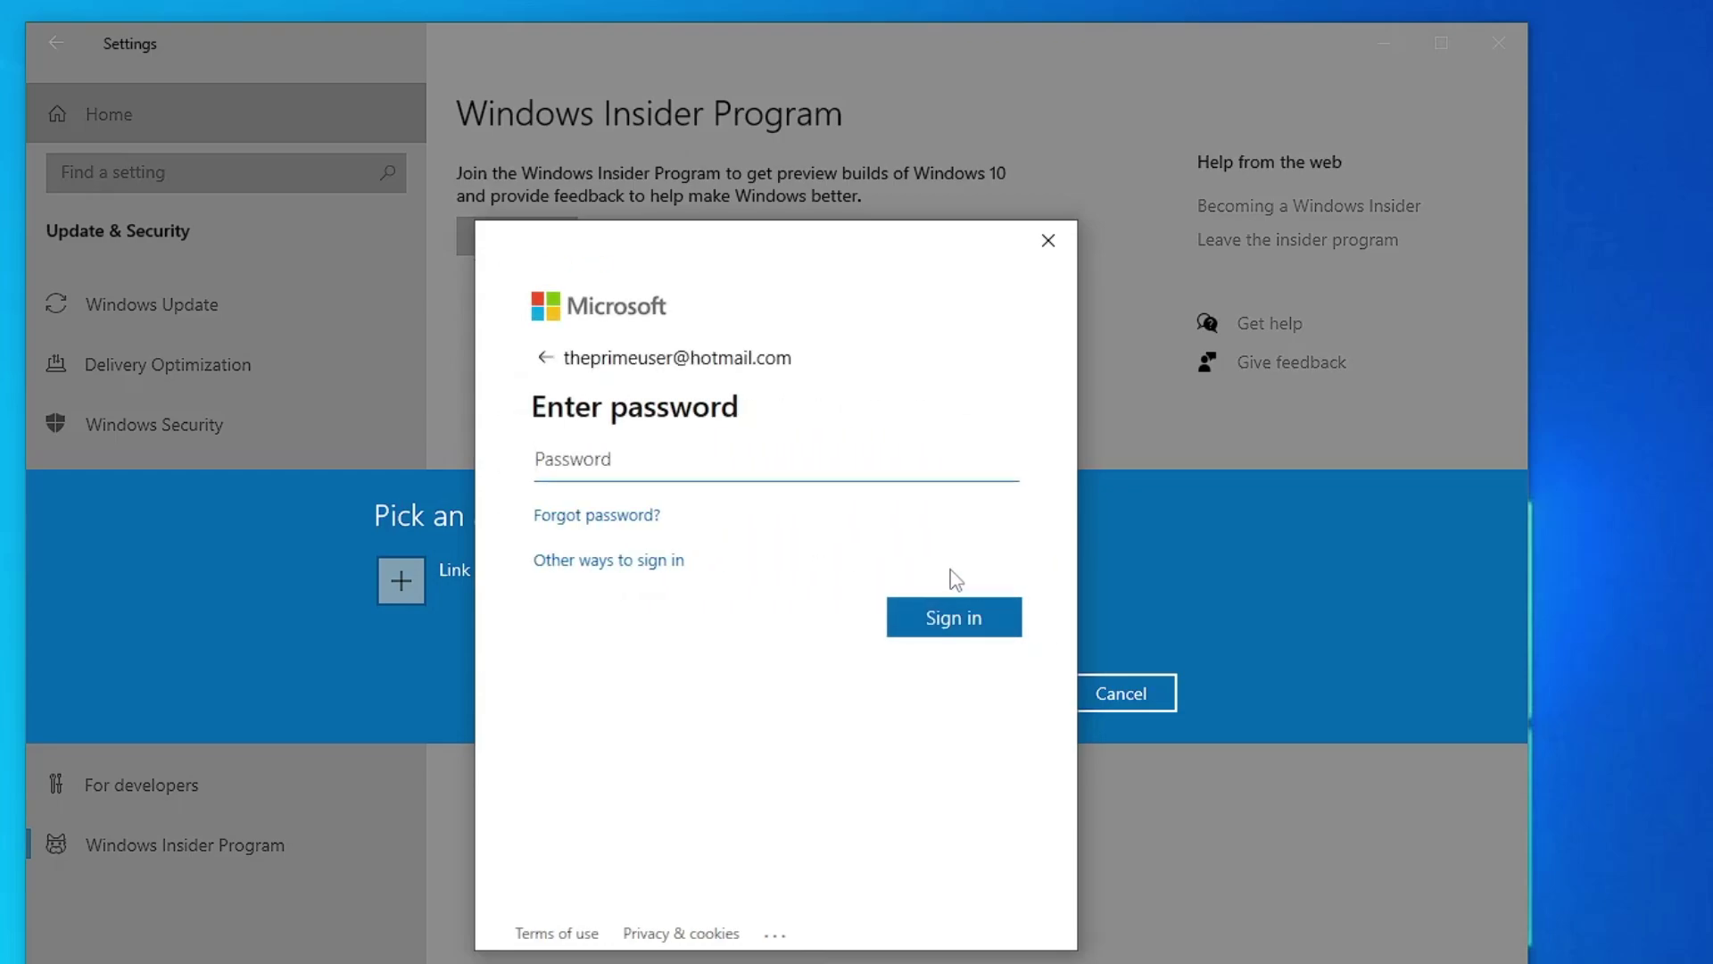
text(••)
click(986, 622)
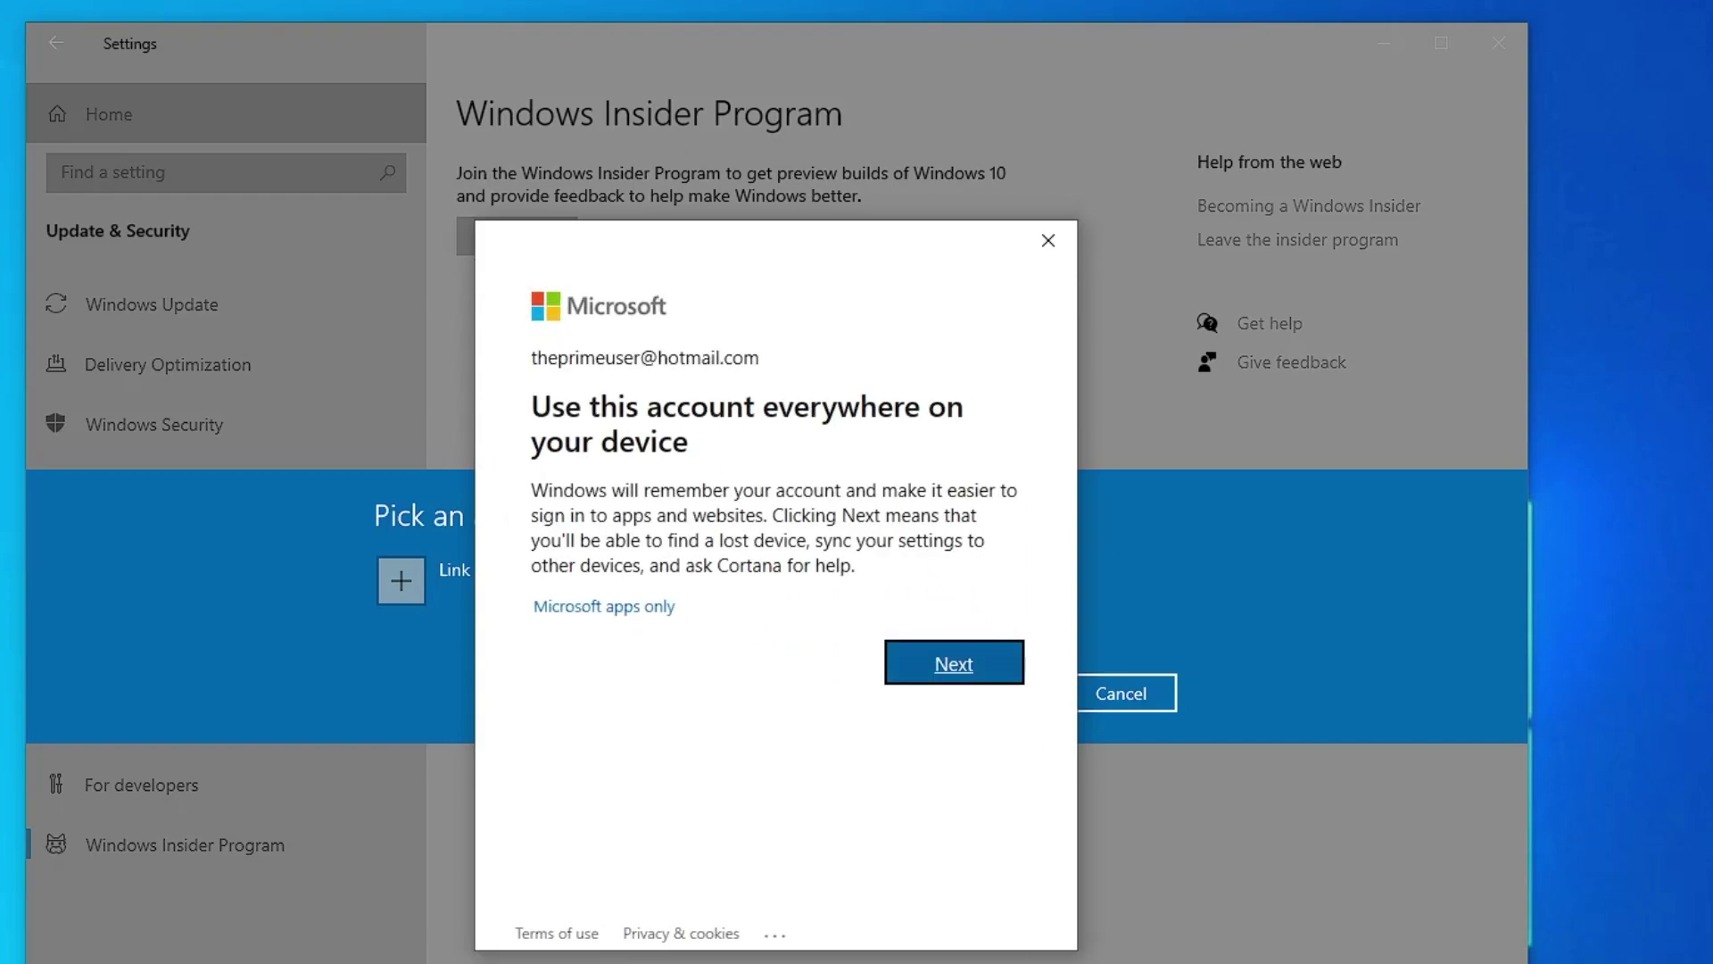
click(969, 678)
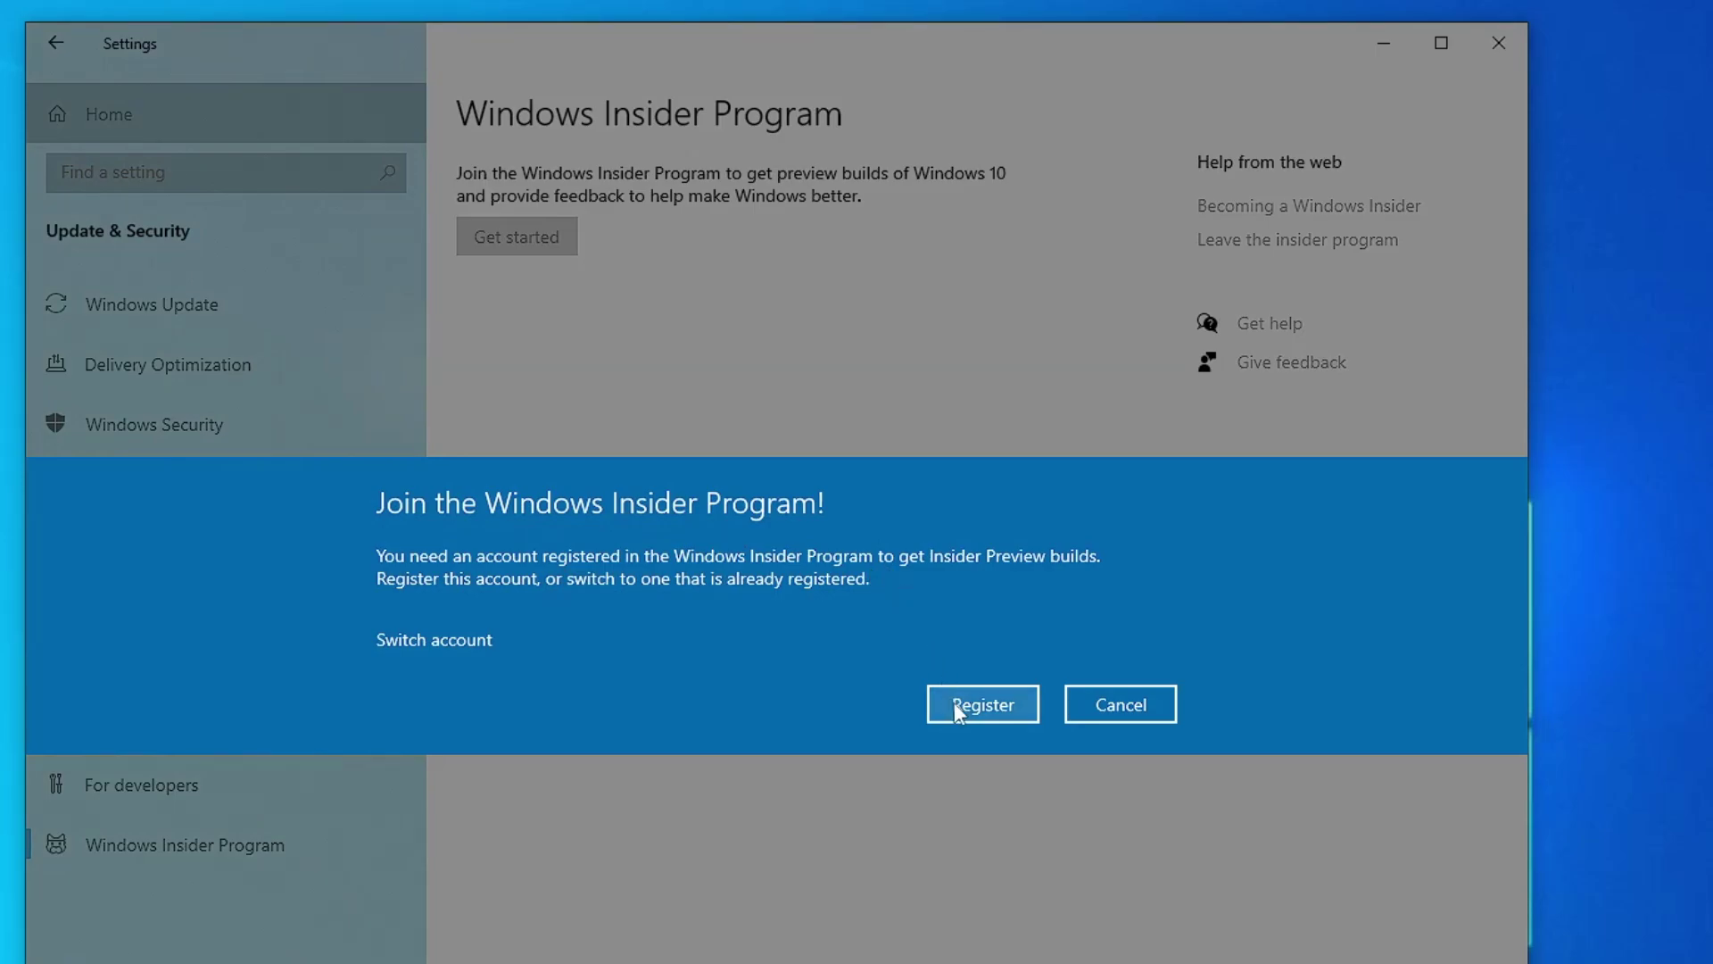
Step: Register the account in the Windows Insider Program, accepting the terms of the agreement
click(976, 707)
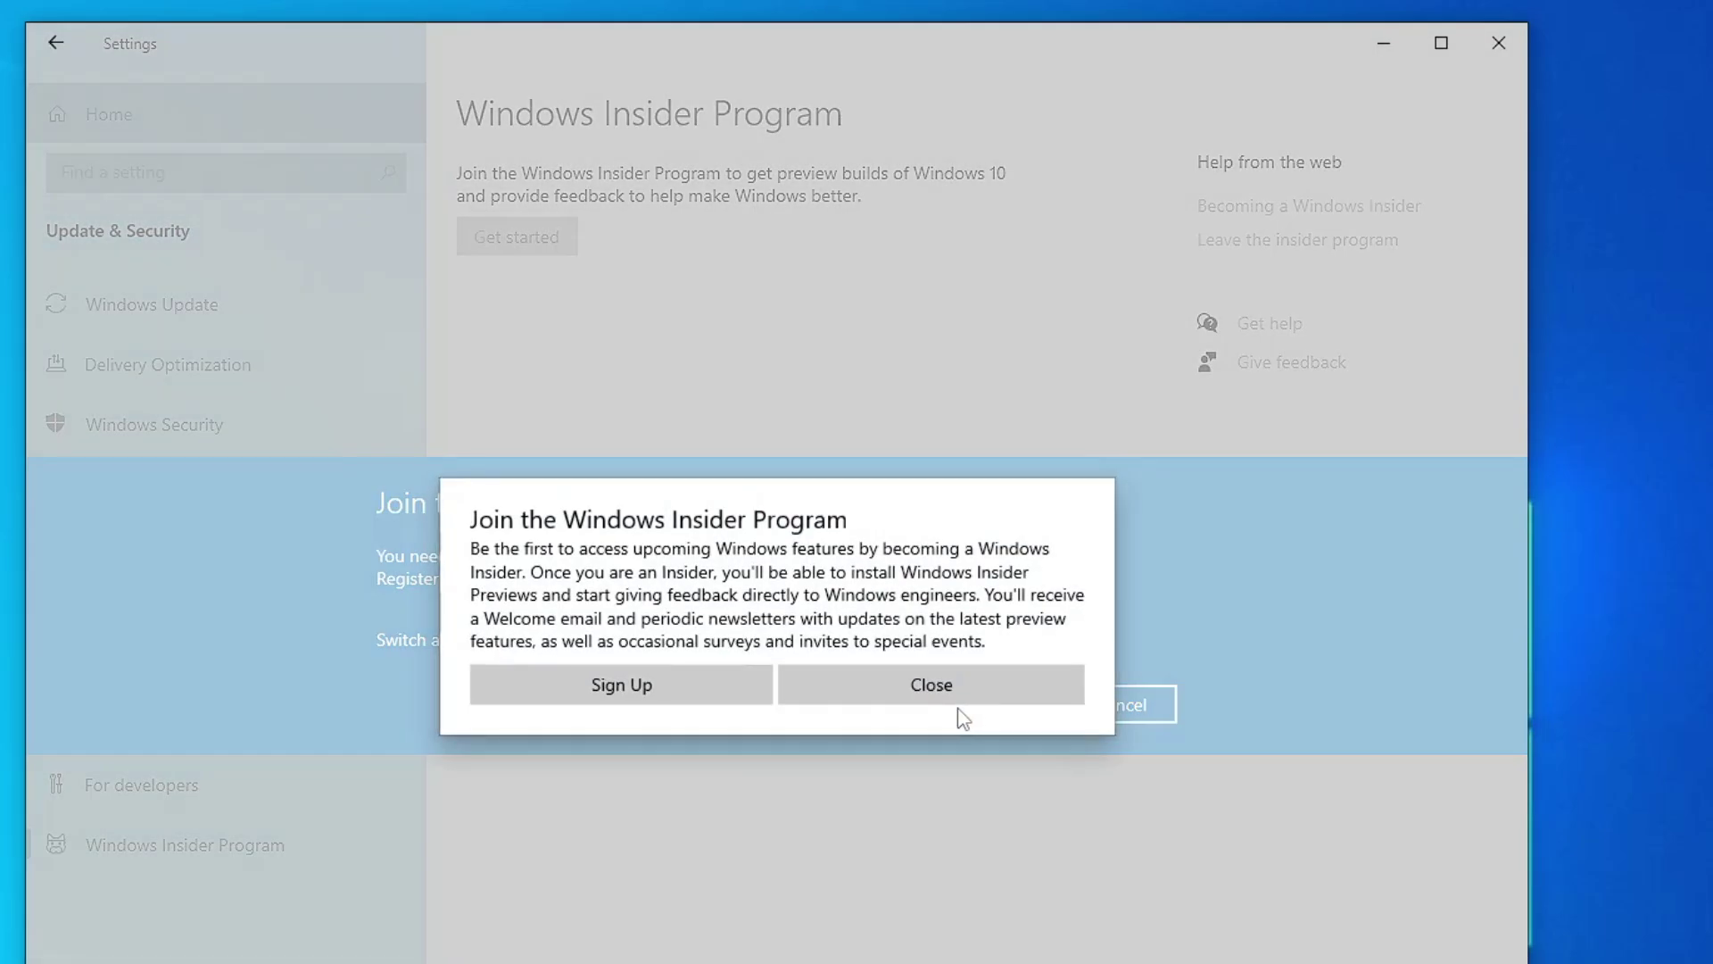
click(704, 695)
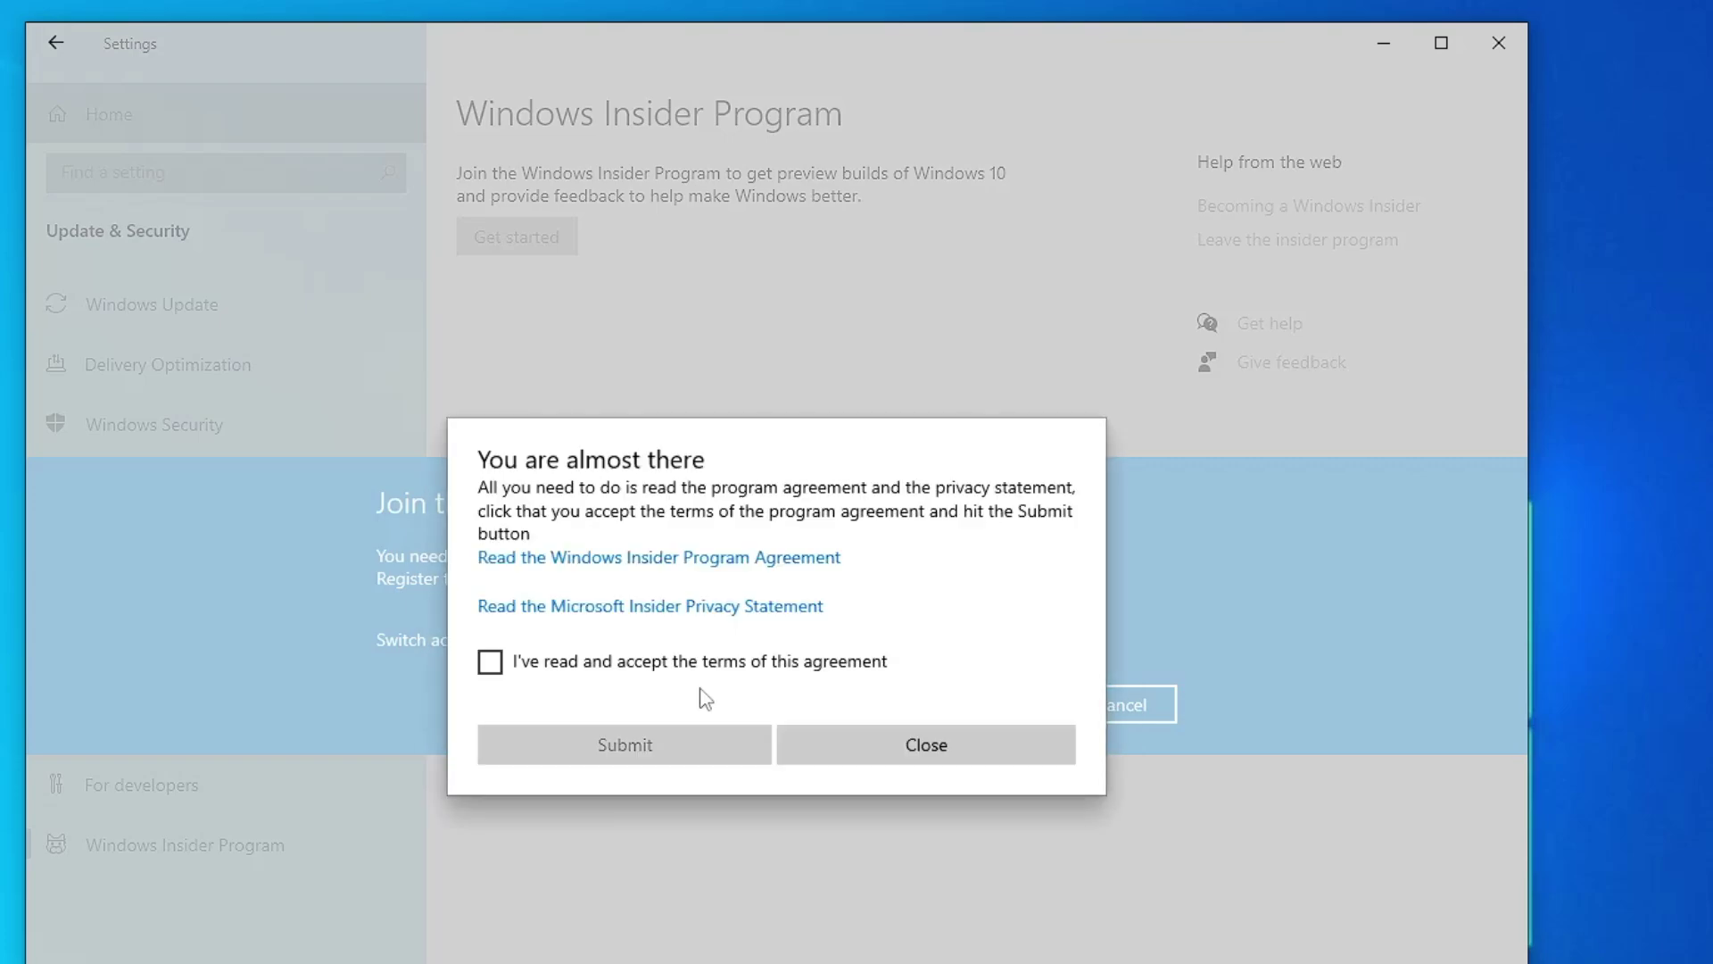
click(492, 661)
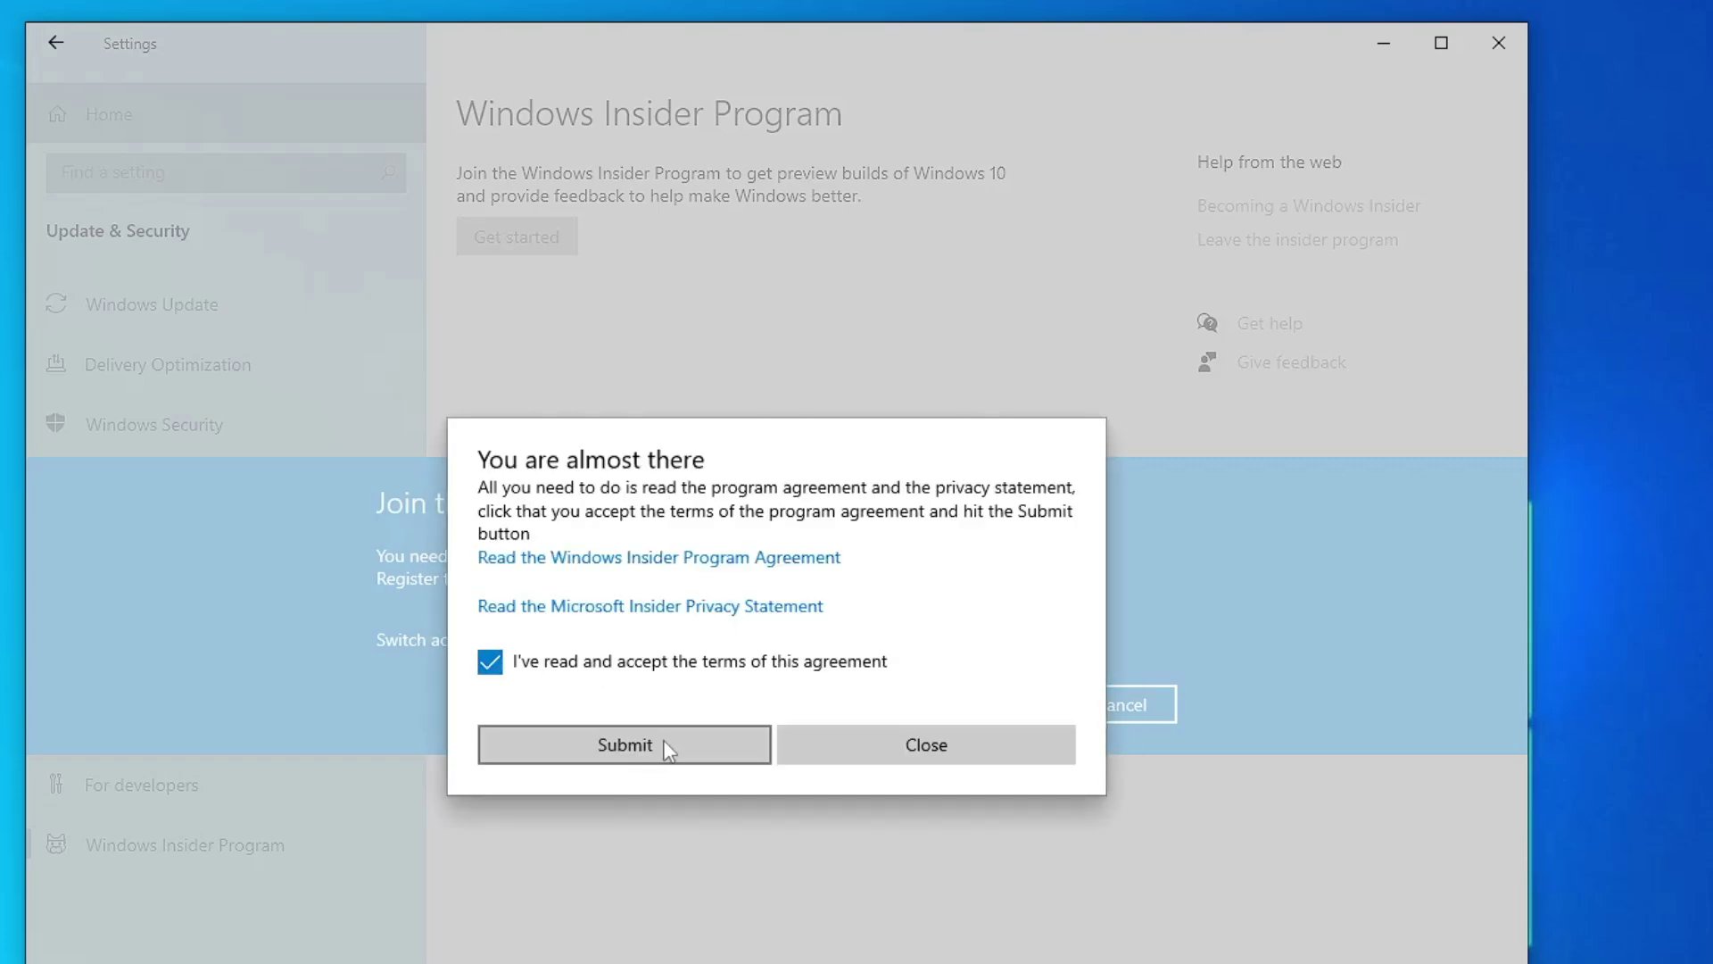
click(667, 747)
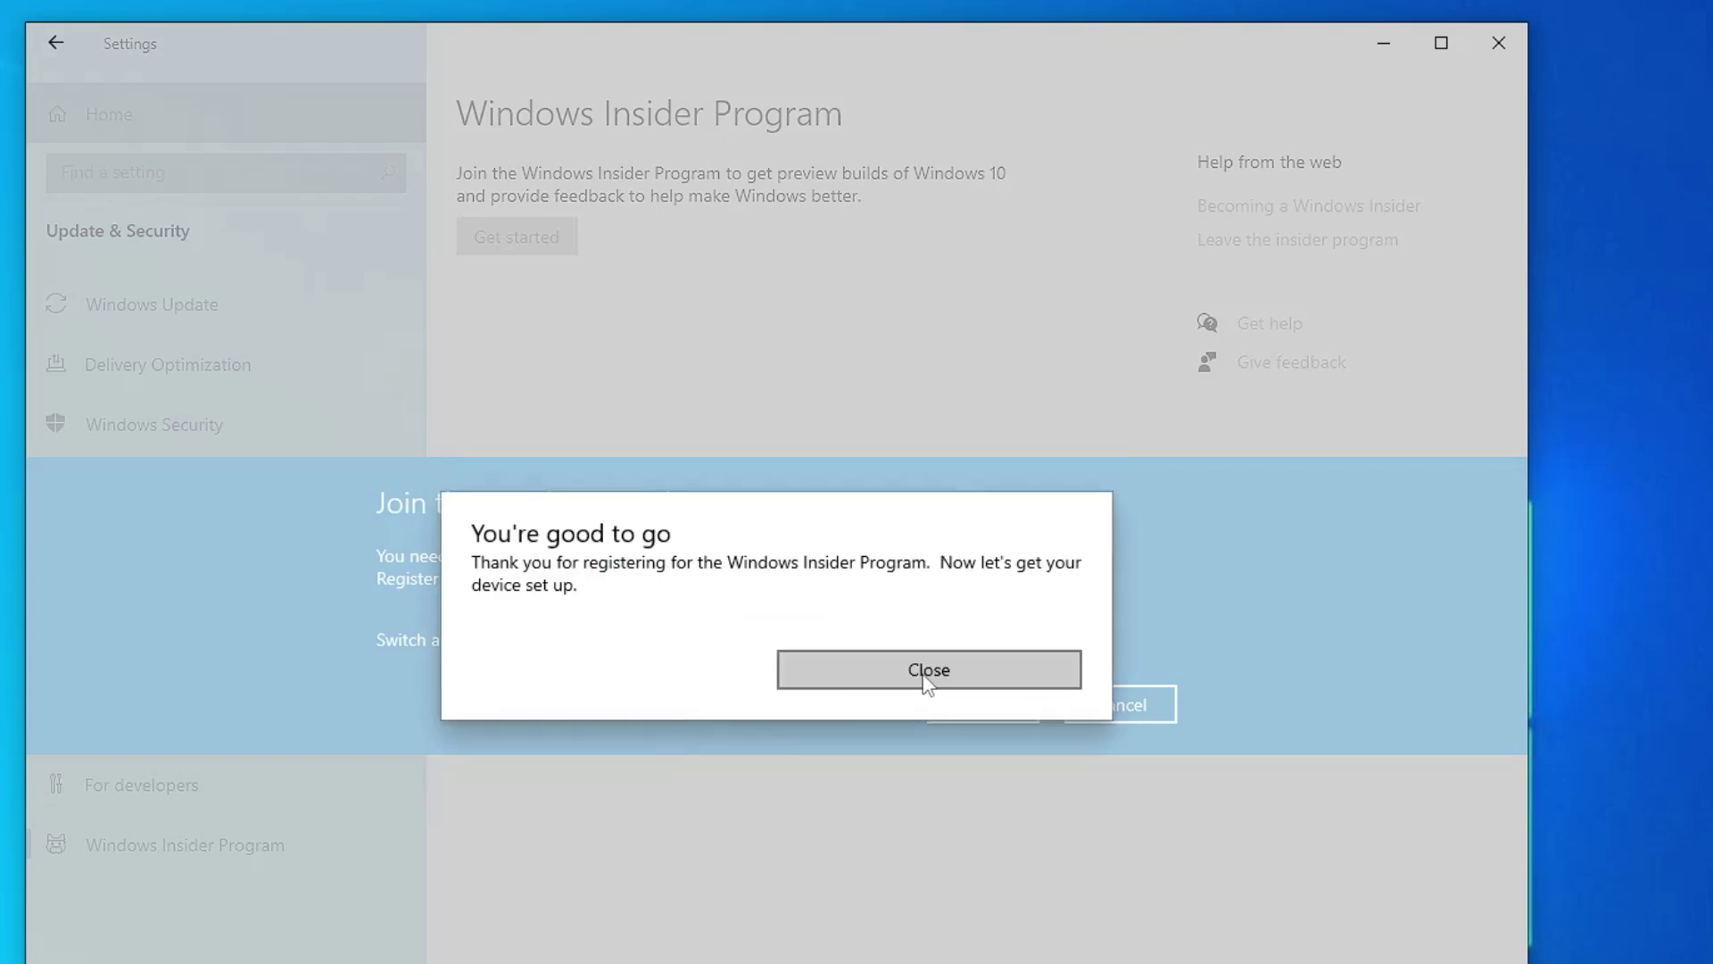
click(922, 675)
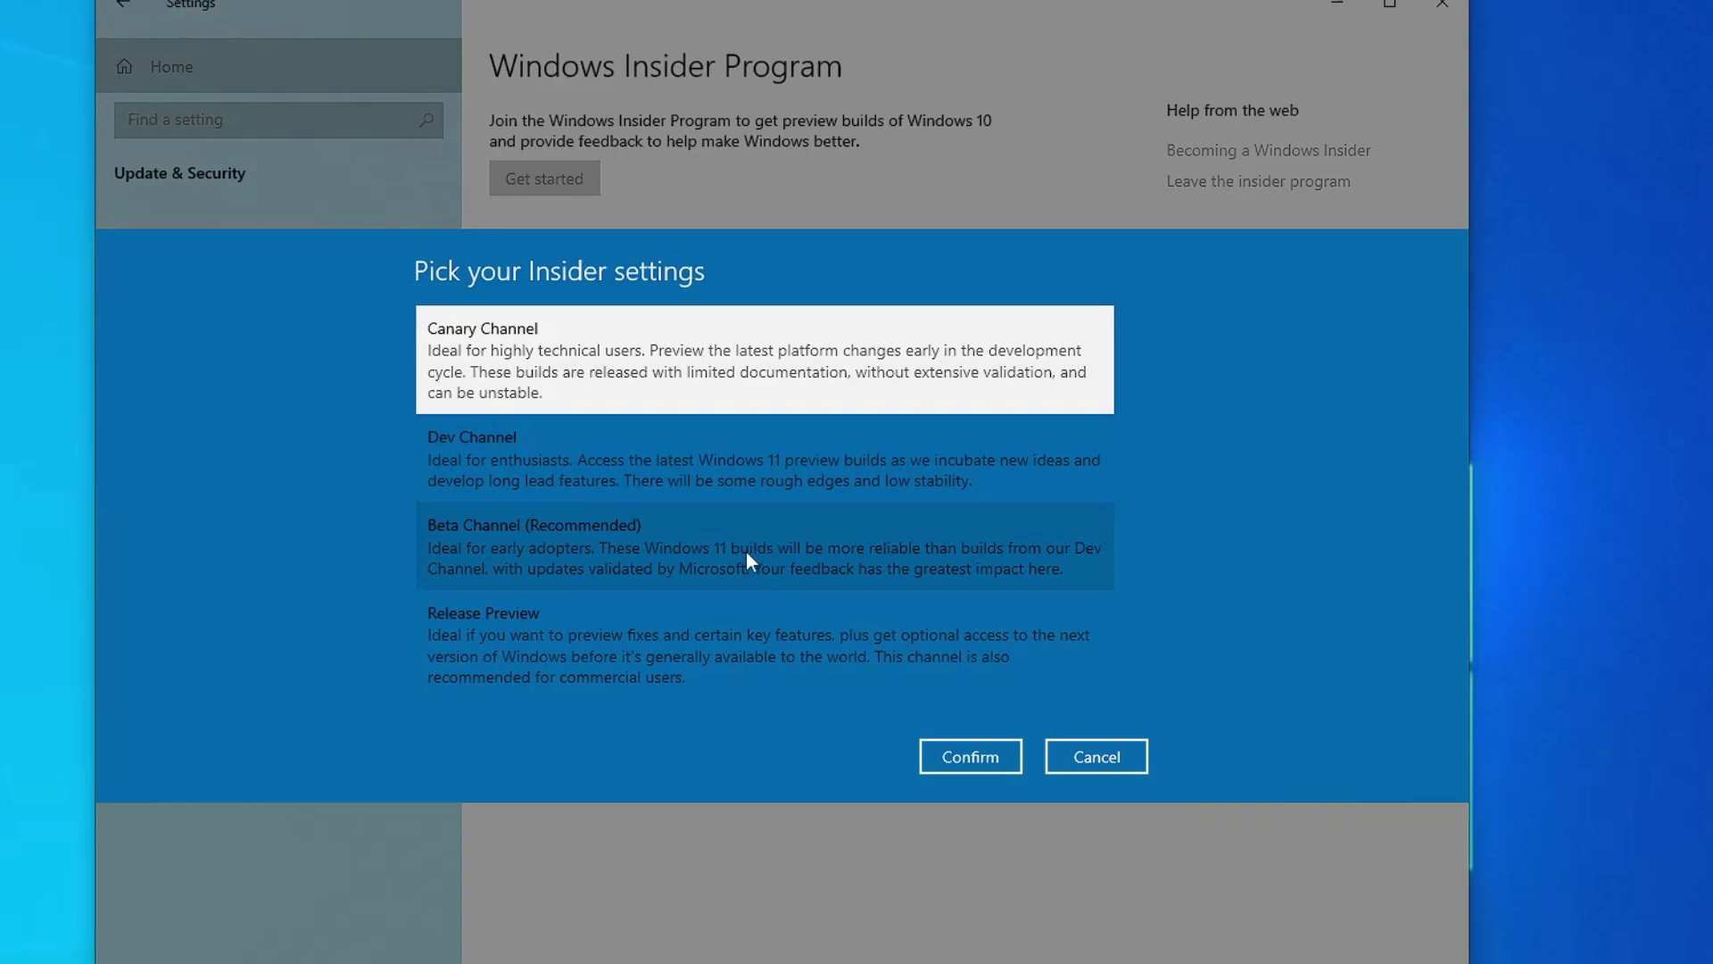
Step: Confirm Release Preview as the Insider channel with its privacy terms, and restart the PC
click(565, 649)
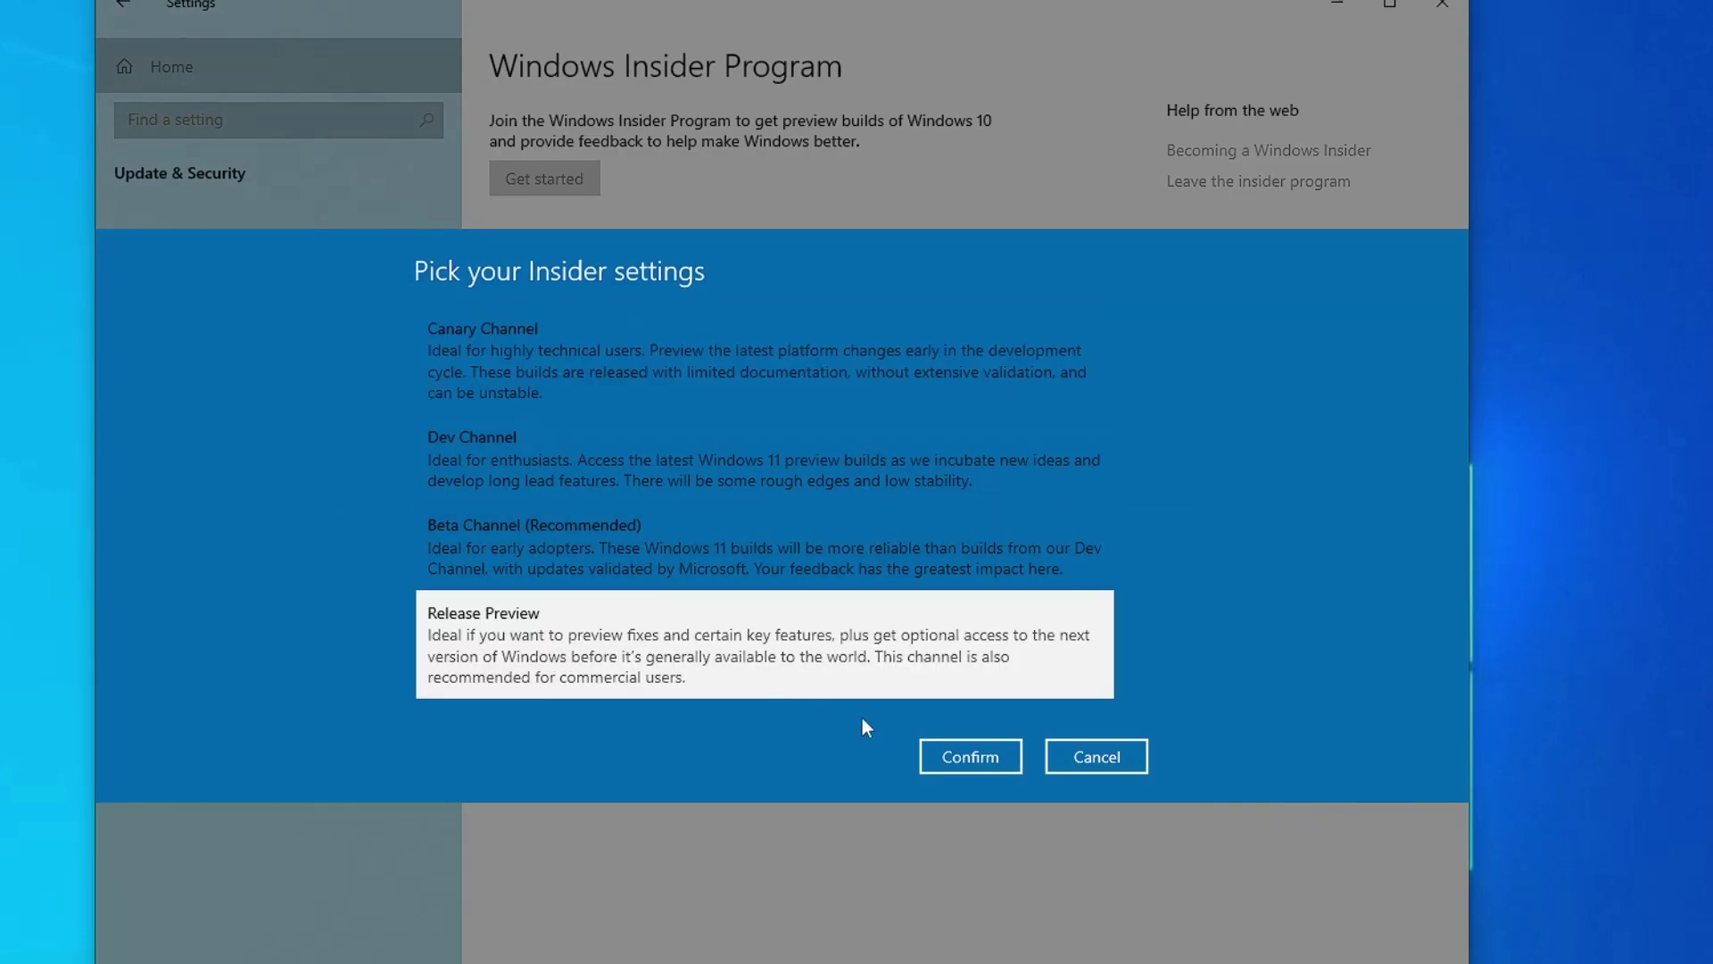
click(983, 756)
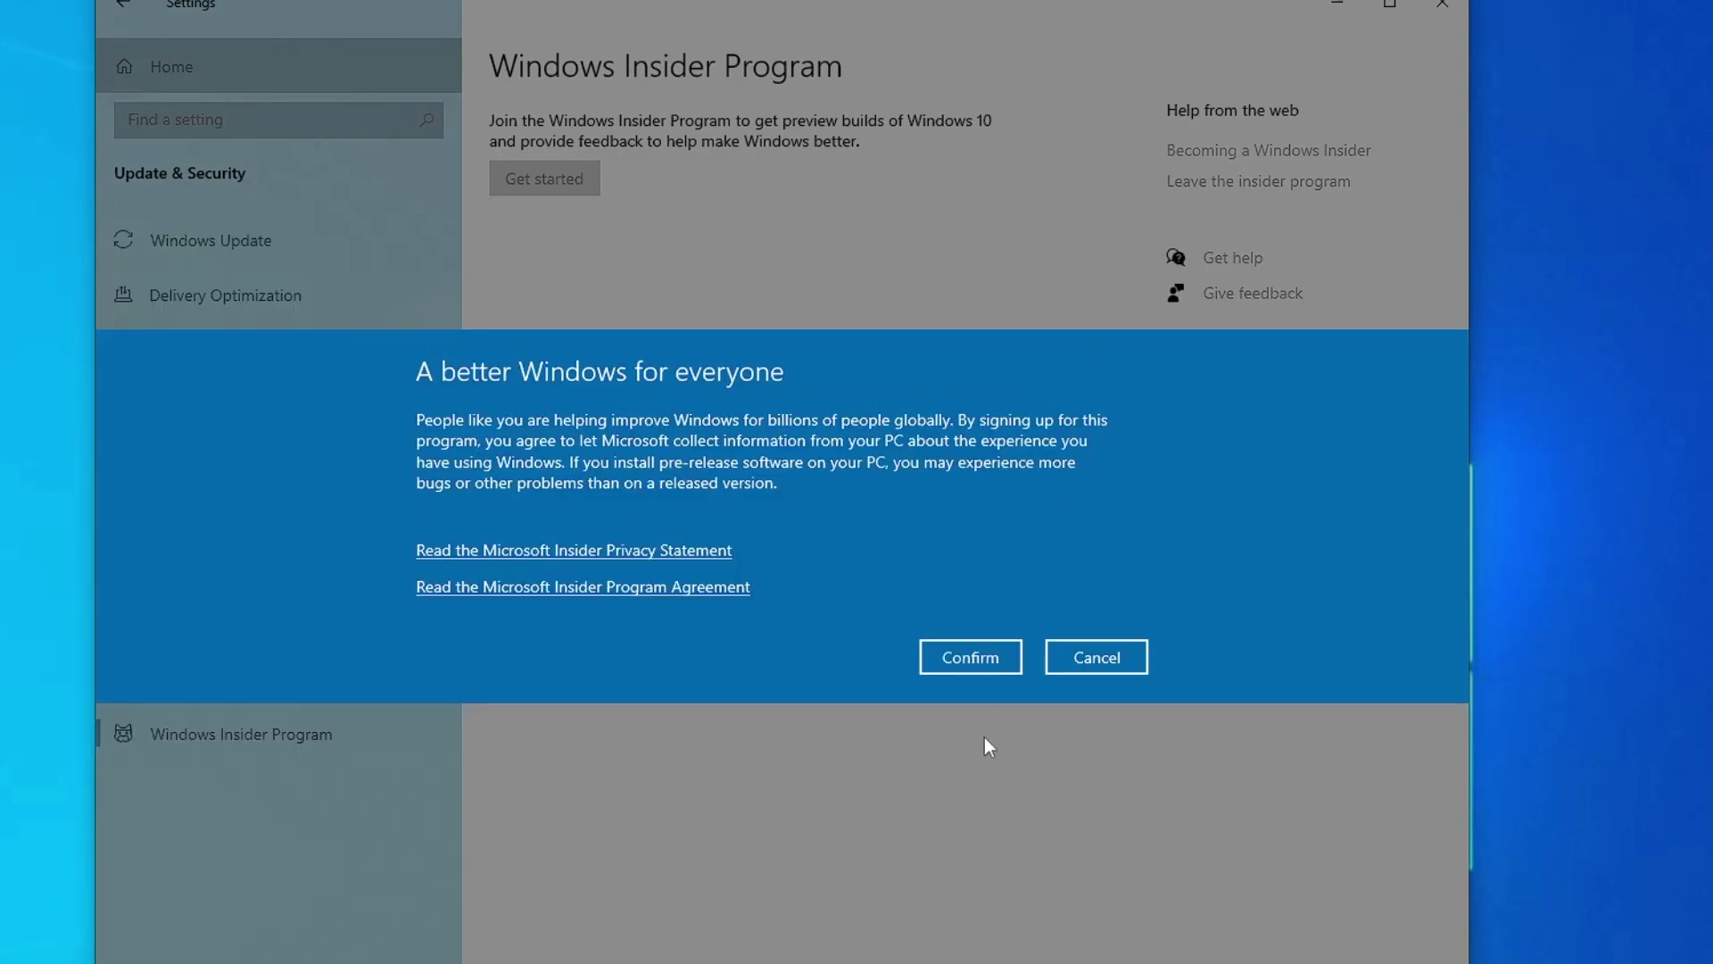
click(991, 662)
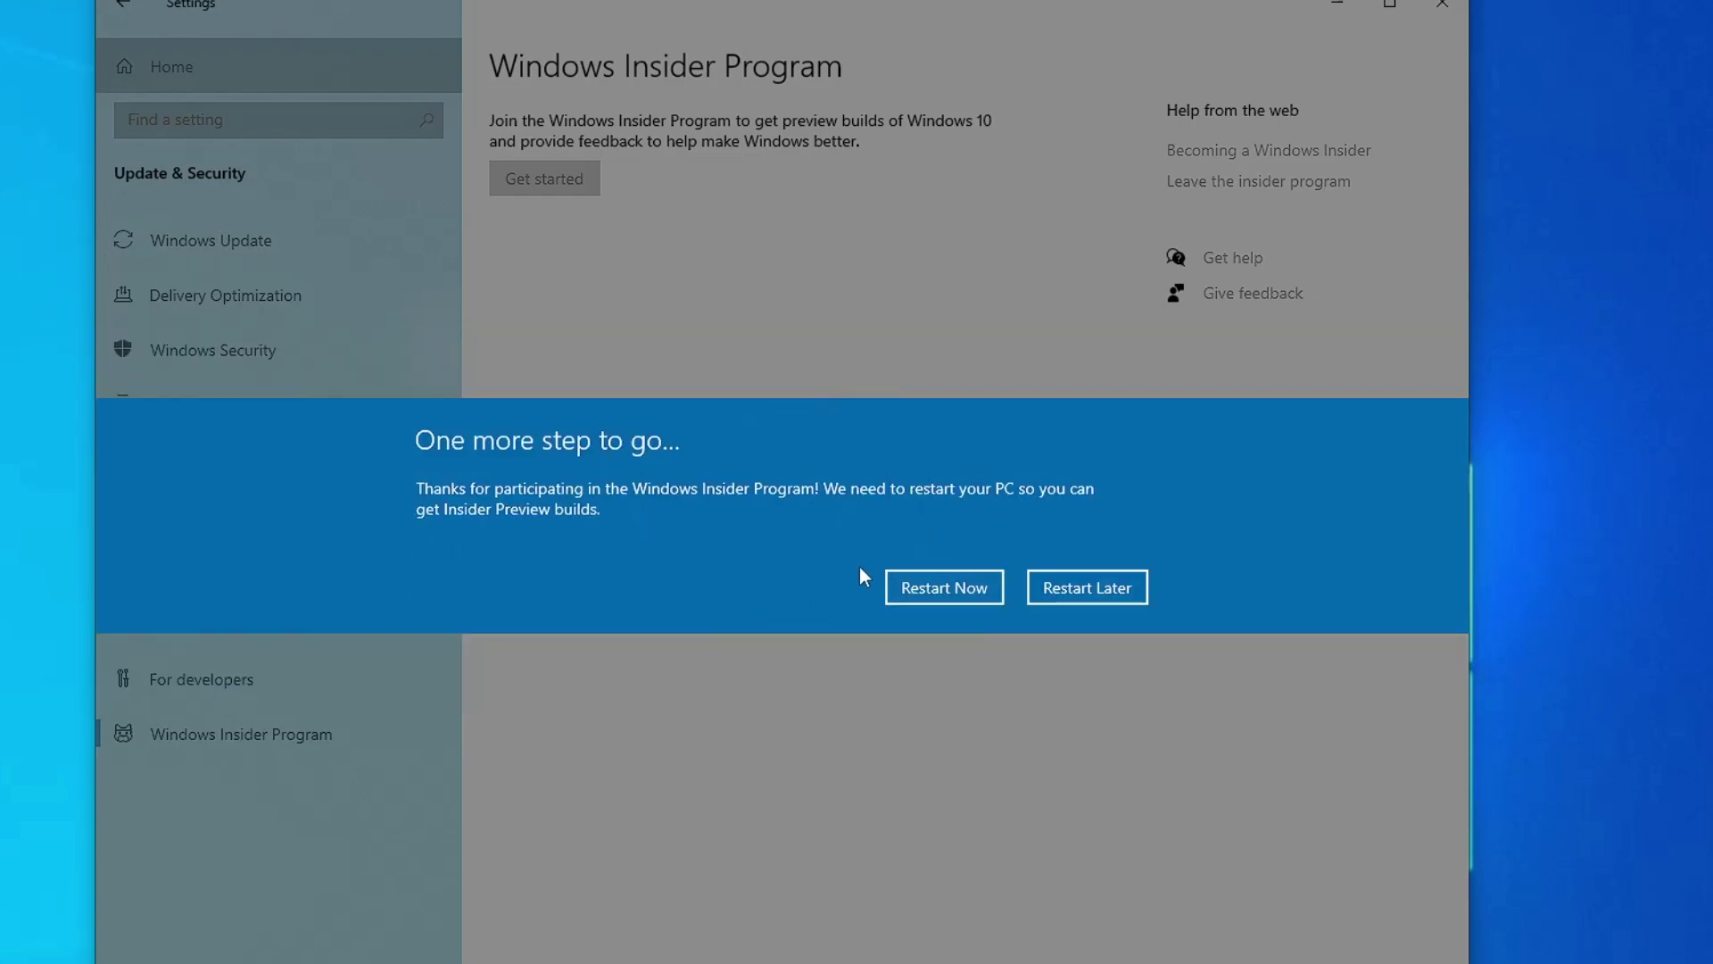
click(944, 589)
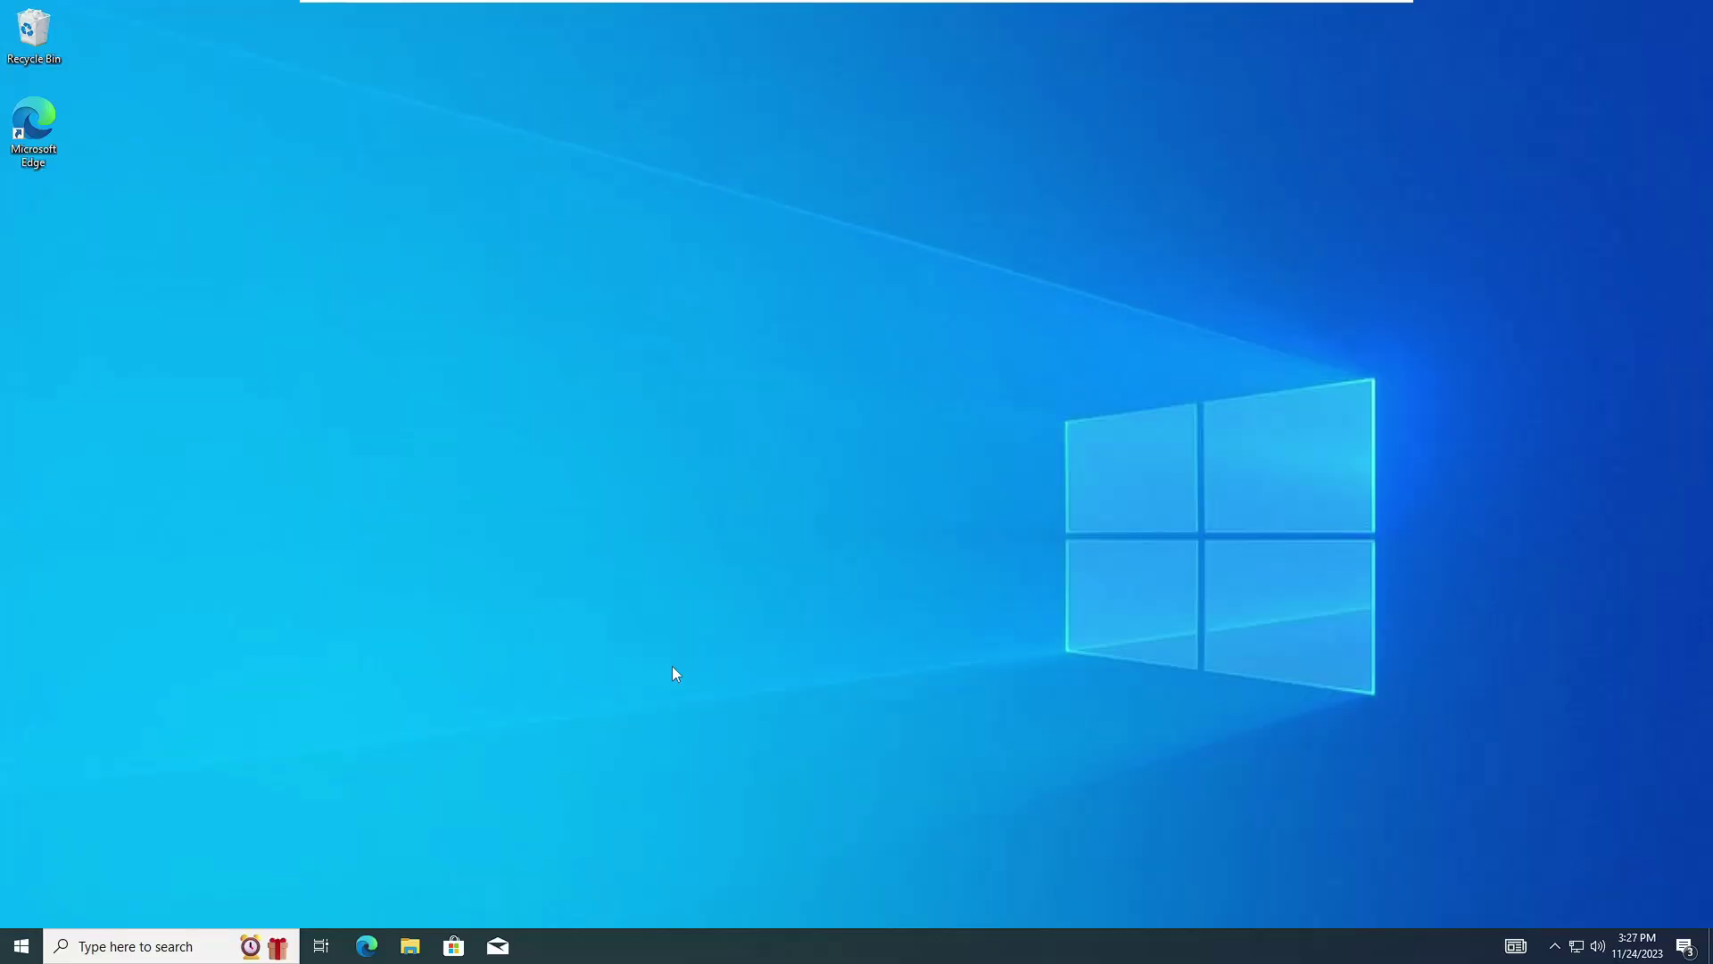
Step: Open the Windows Update page under Update & Security in Settings
right_click(25, 948)
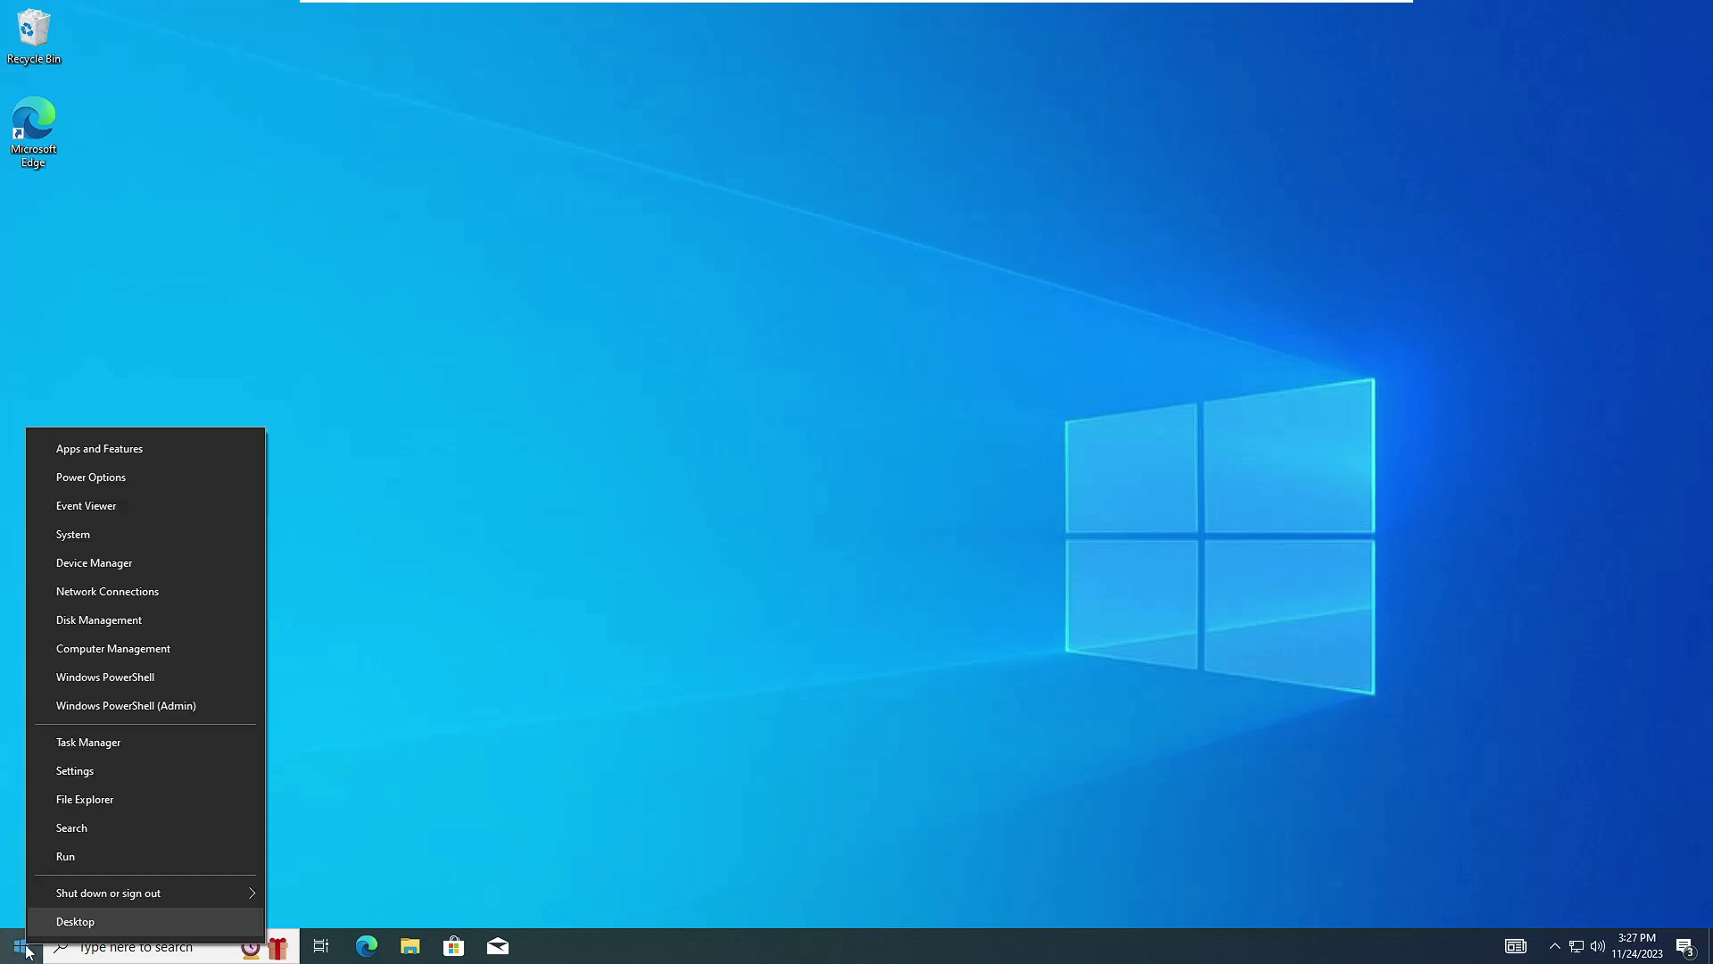
click(73, 770)
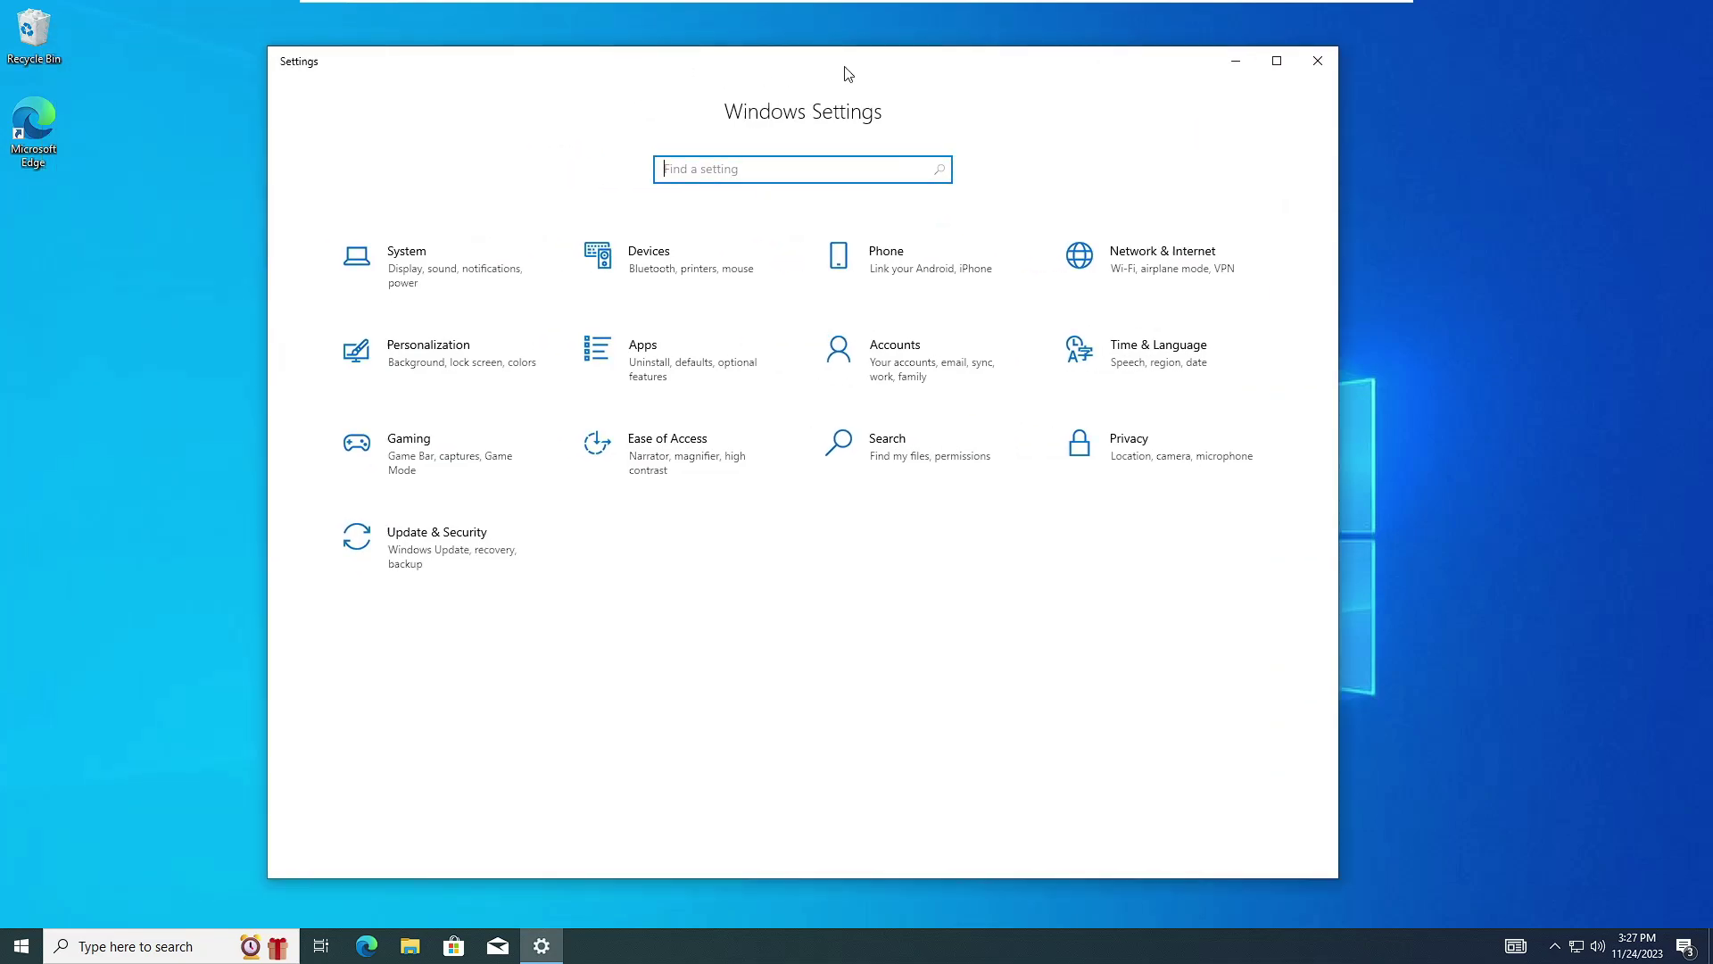
click(599, 527)
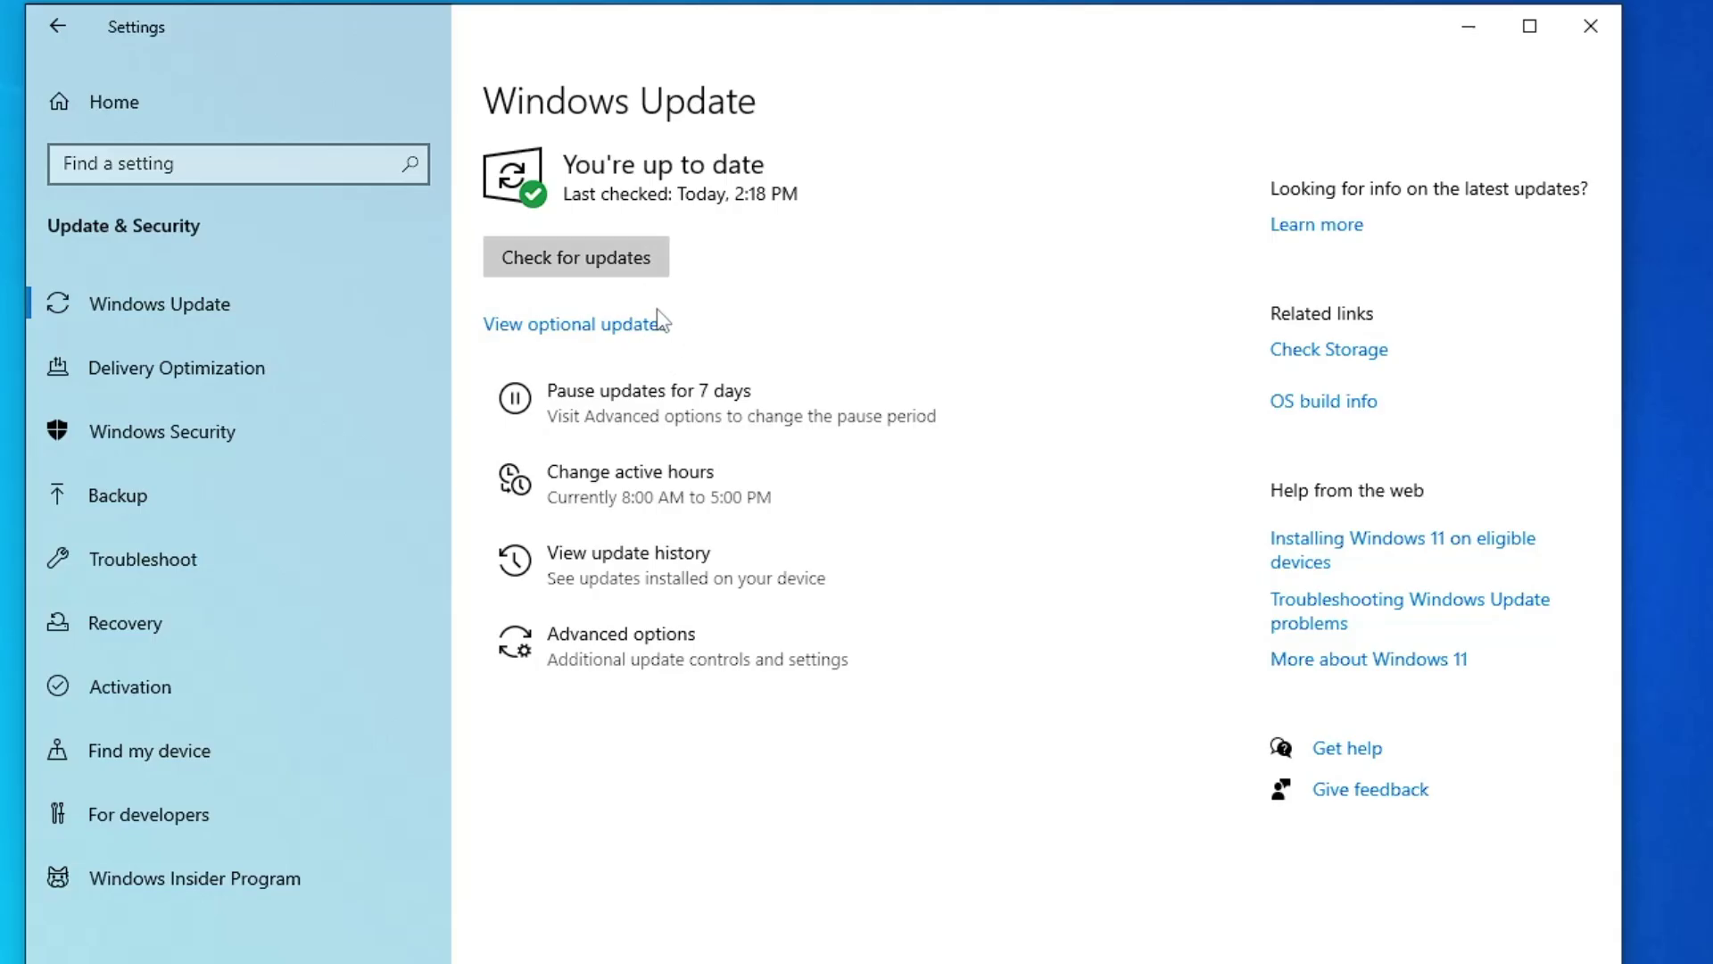
Step: Check for Windows updates and compare the offered update's KB number with KB5032278 in the Release Preview article
click(616, 271)
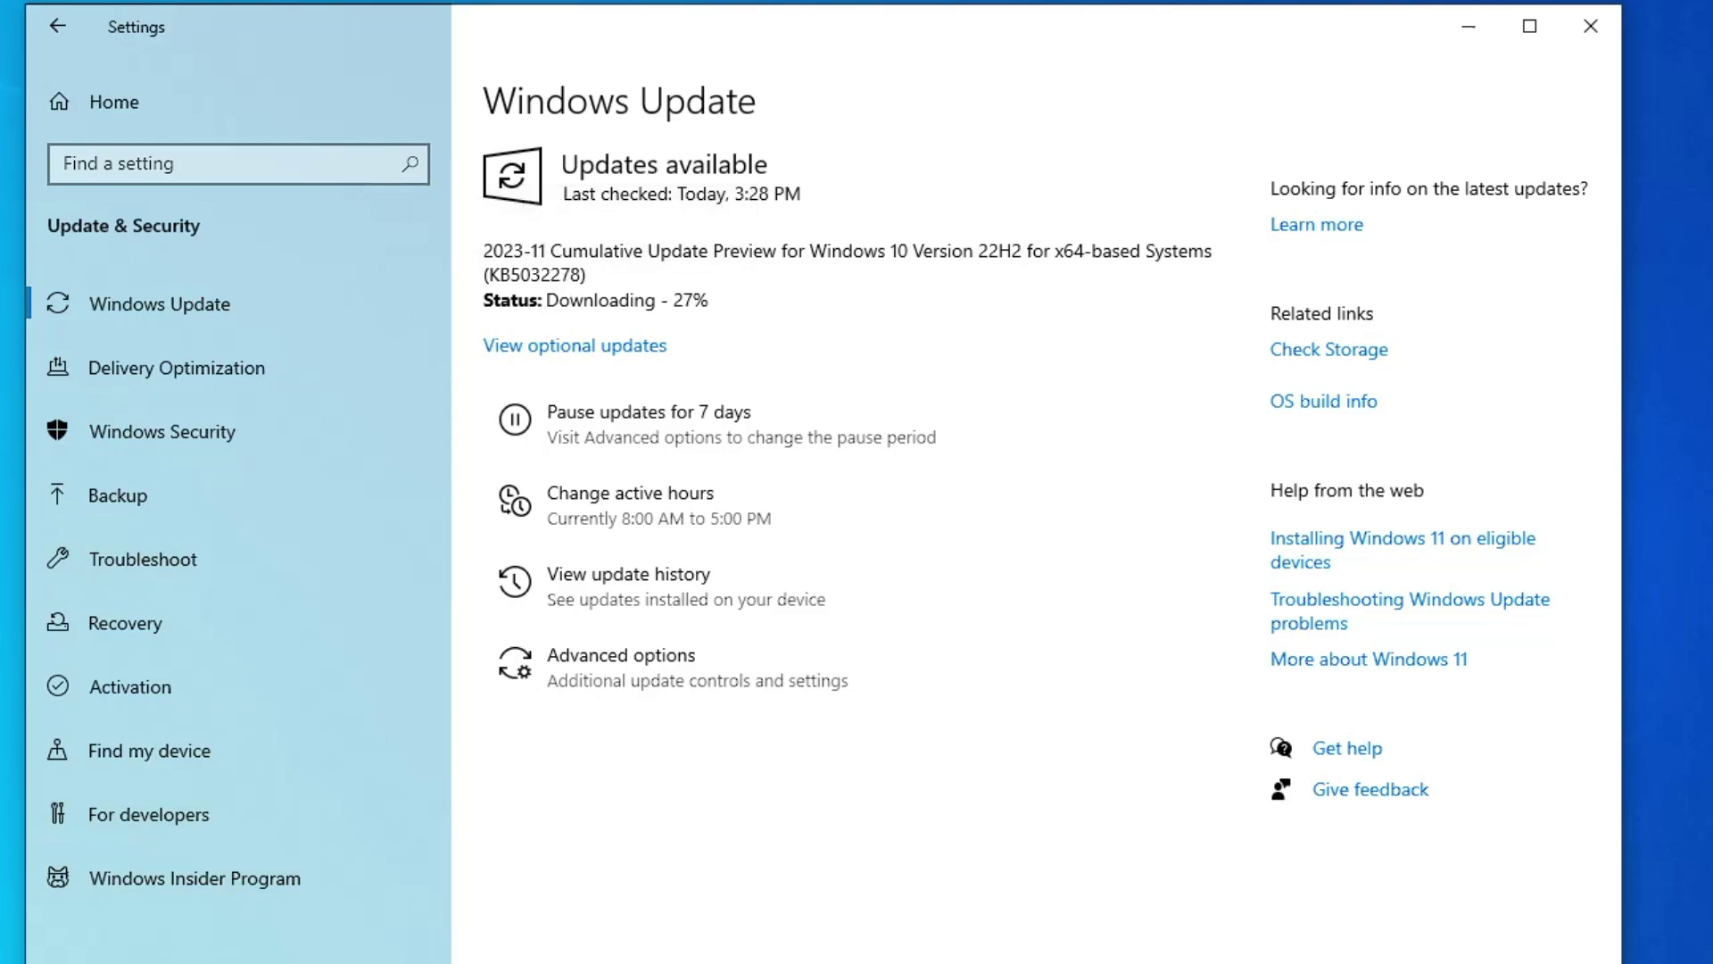
key(alt+Tab)
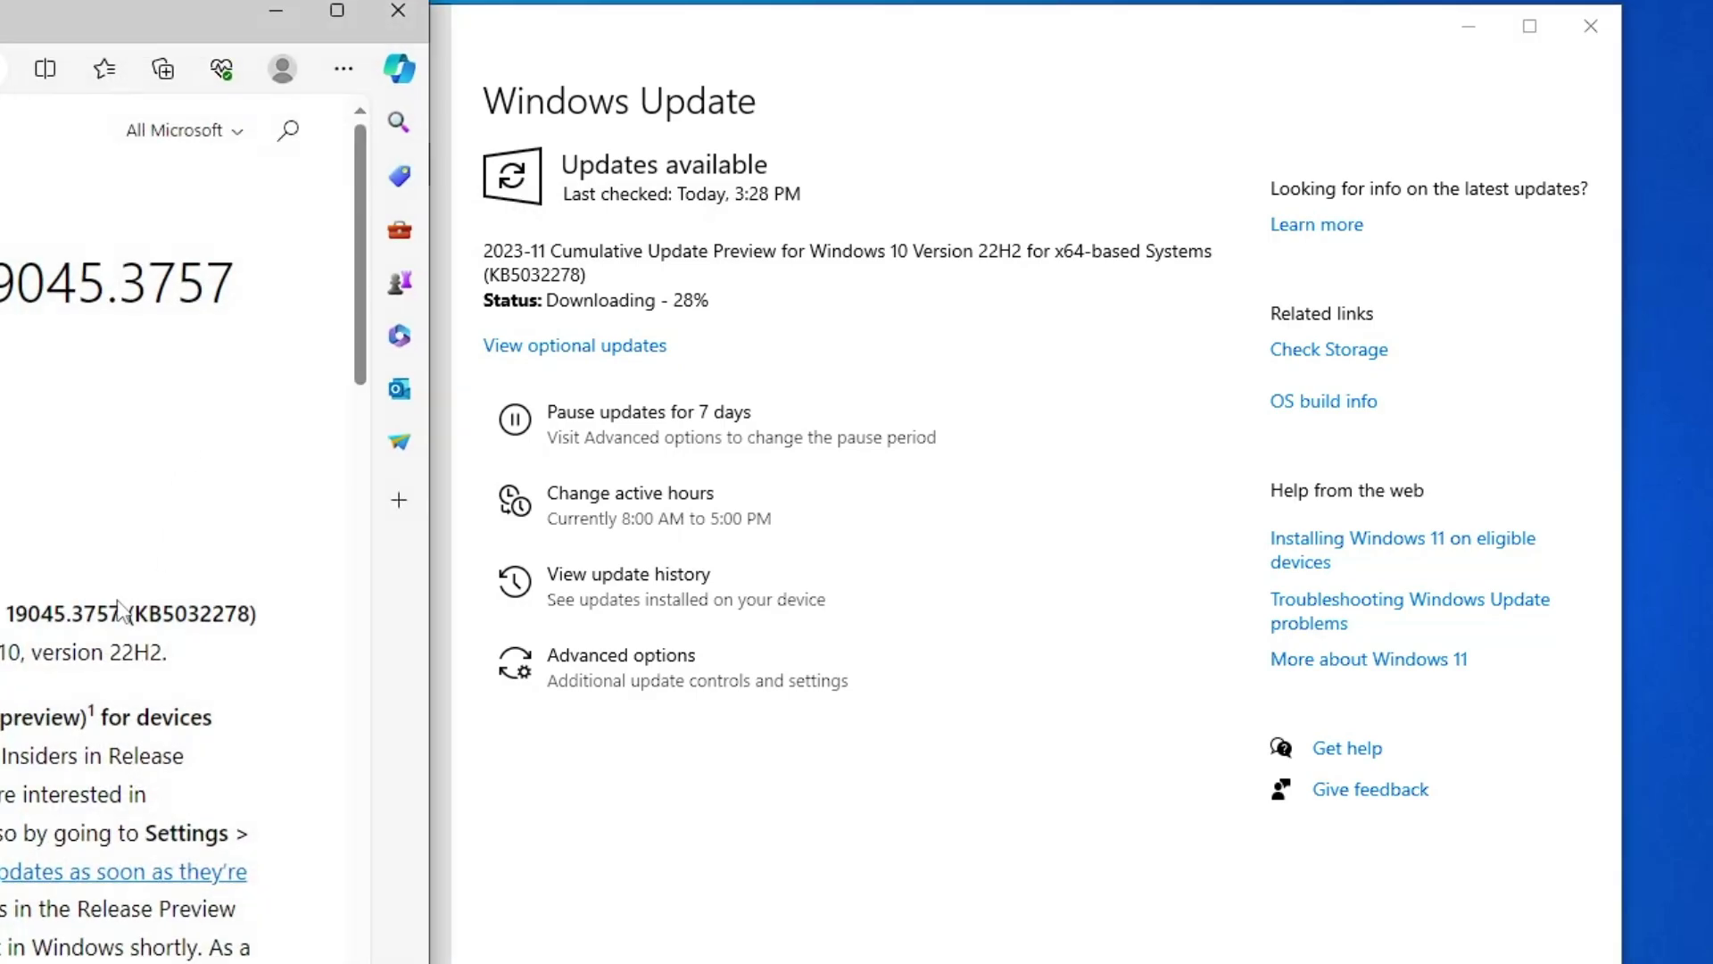
drag(135, 613, 257, 613)
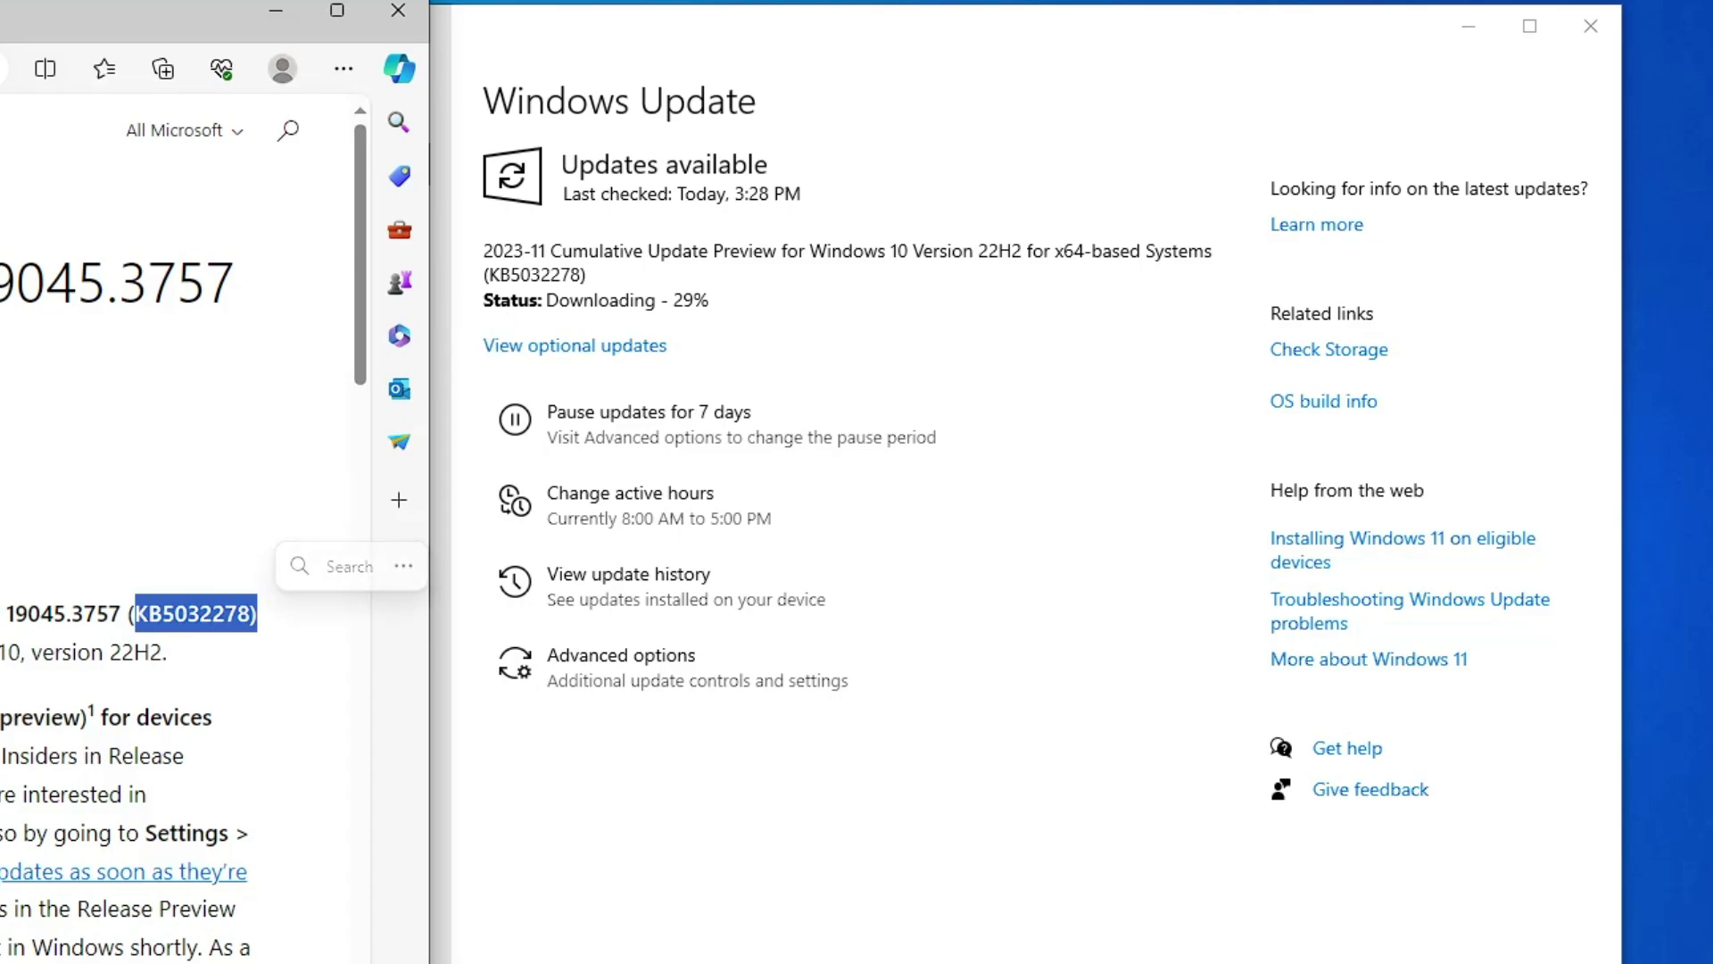
click(532, 295)
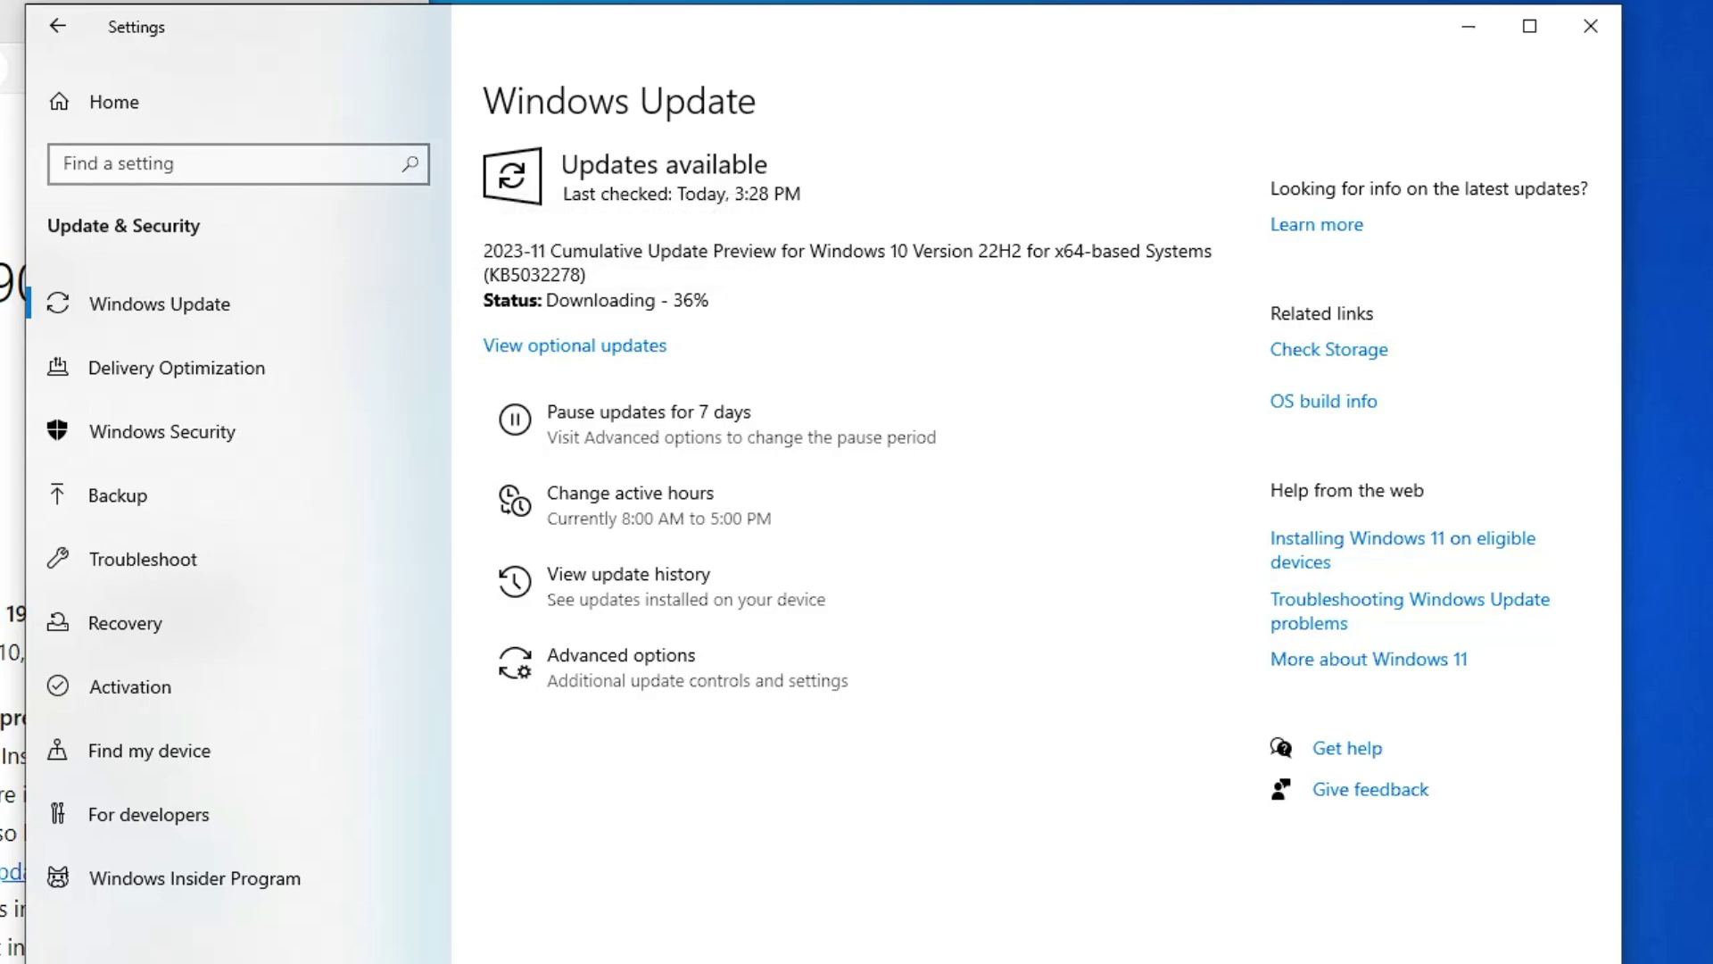
Step: Put away the browser article and restart the PC to finish installing the 2023-11 Cumulative Update Preview
key(alt+Tab)
click(296, 5)
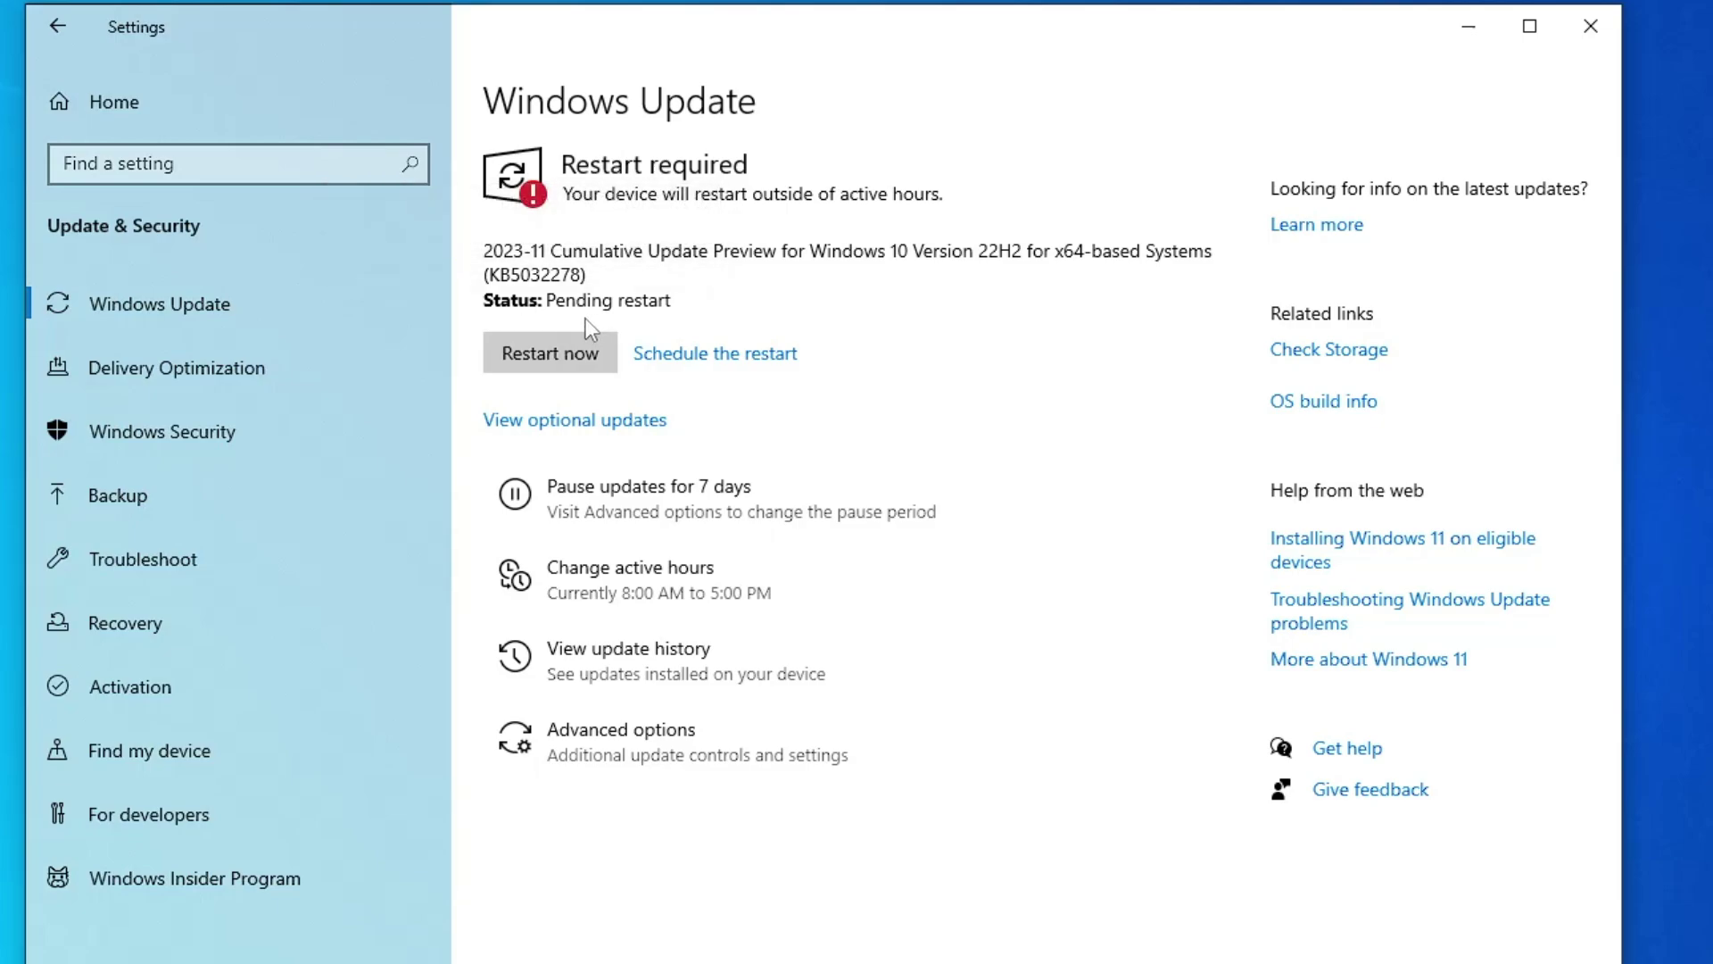
click(569, 370)
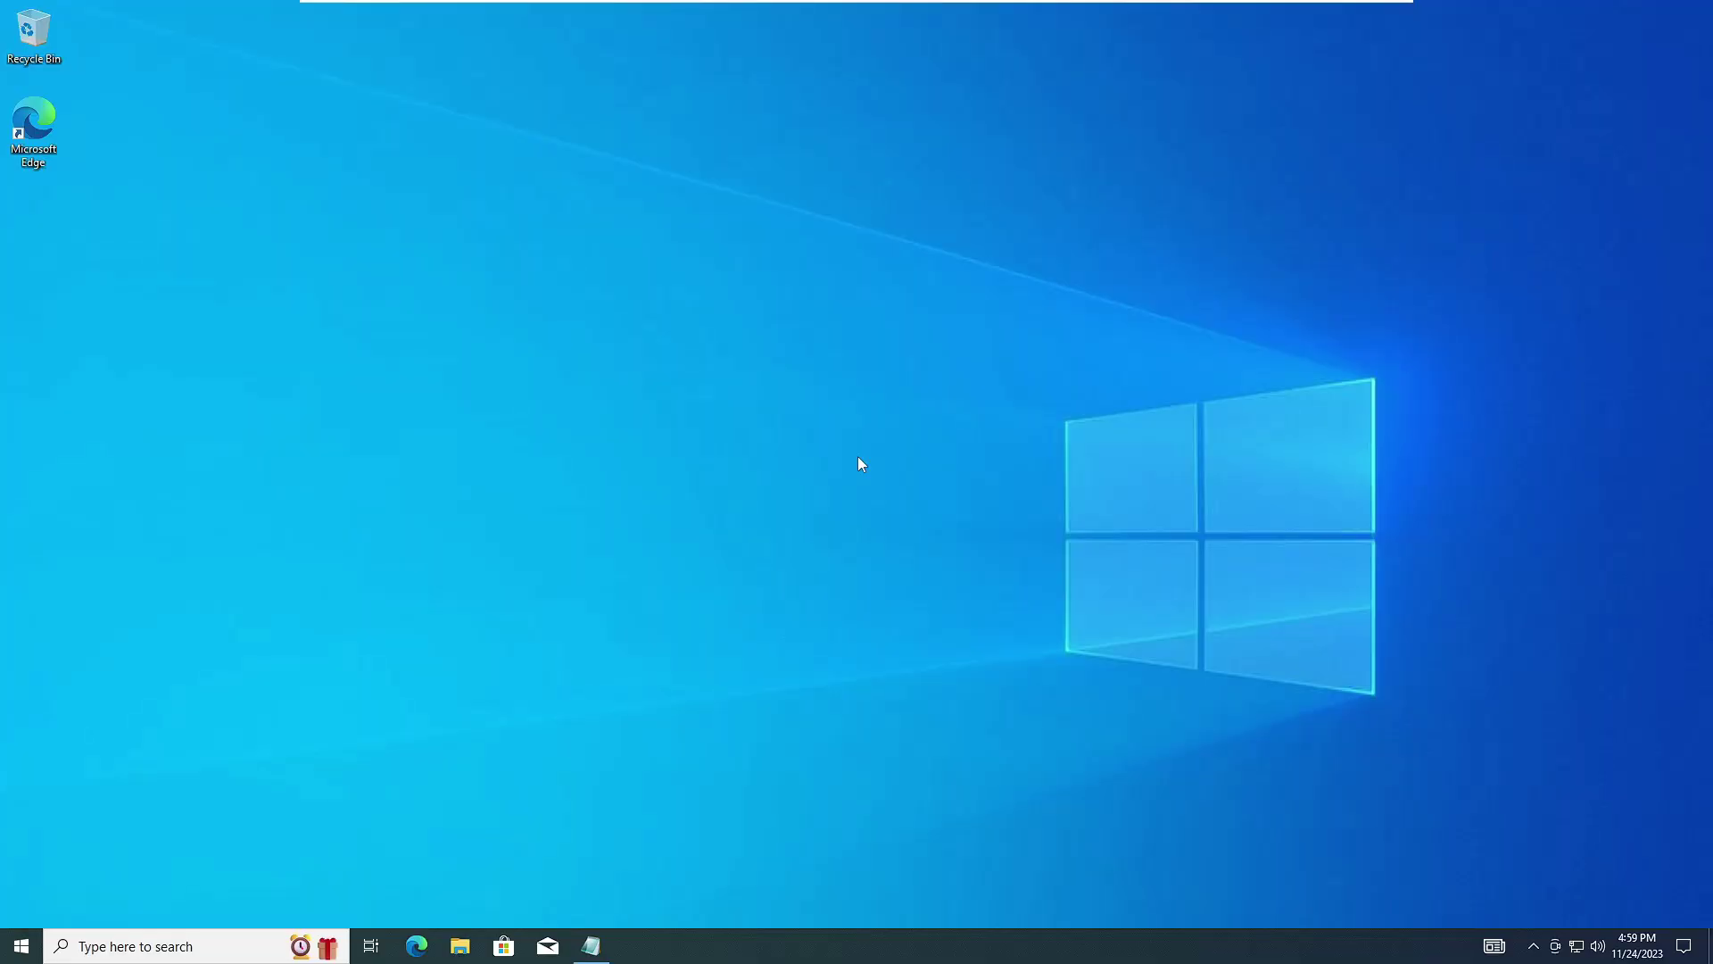
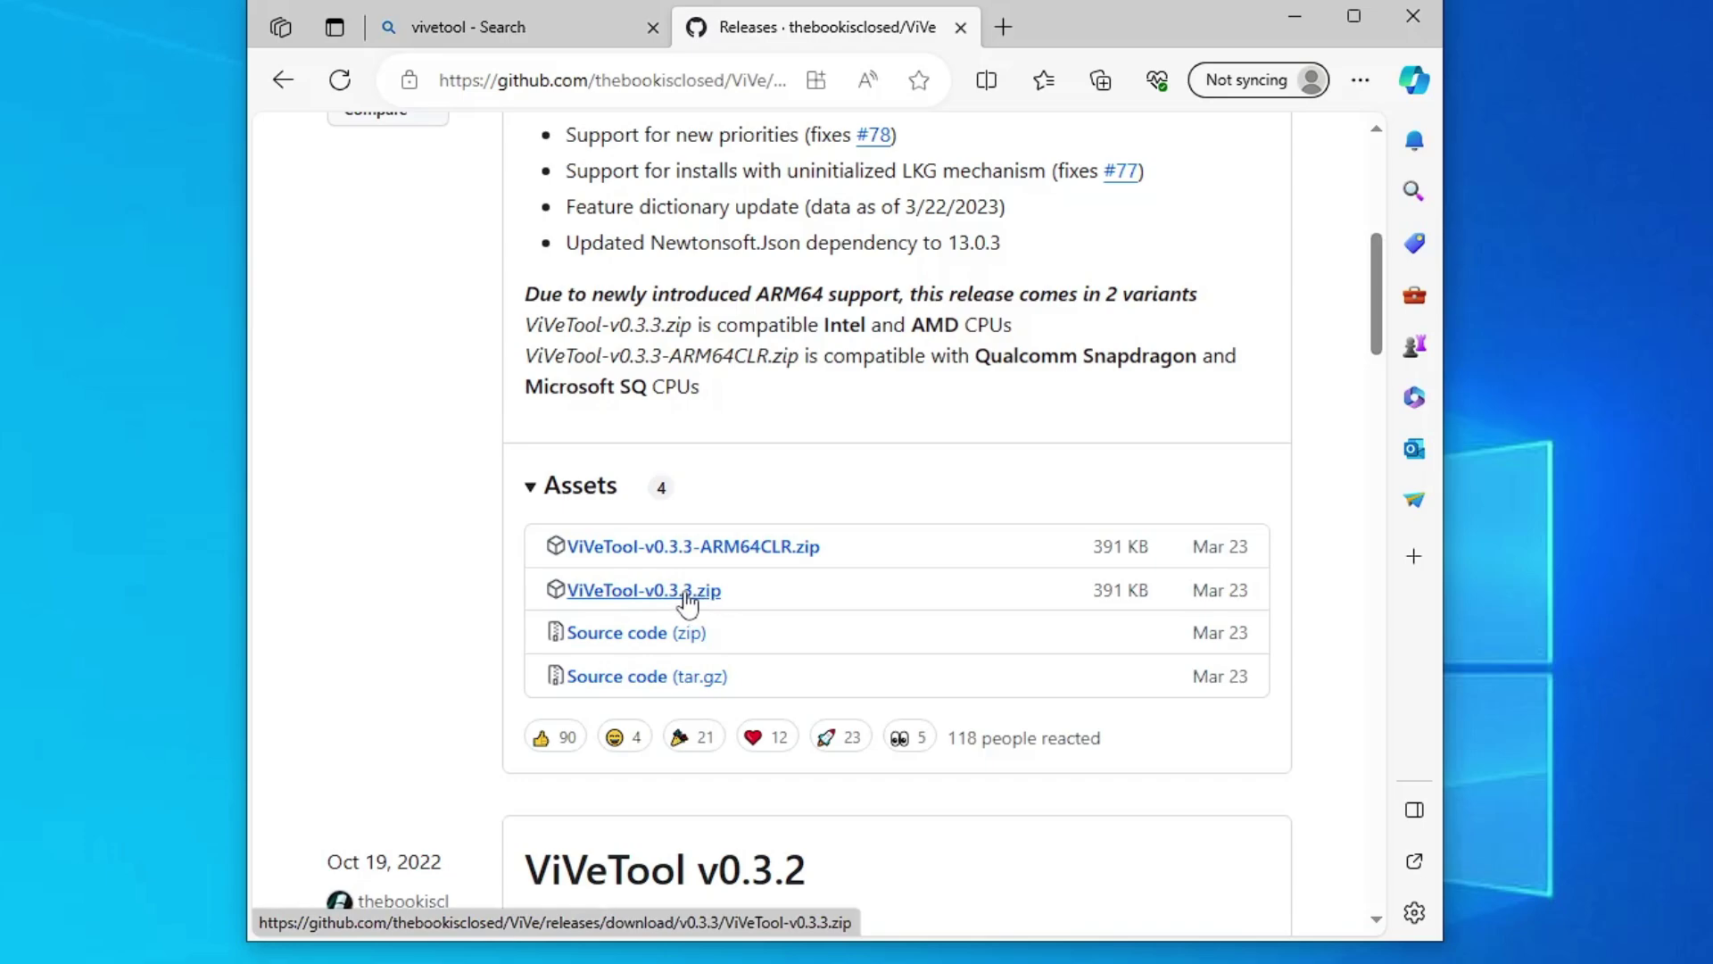
Step: Download ViVeTool-v0.3.3.zip from the GitHub releases page and extract it to its own folder in Downloads
click(689, 603)
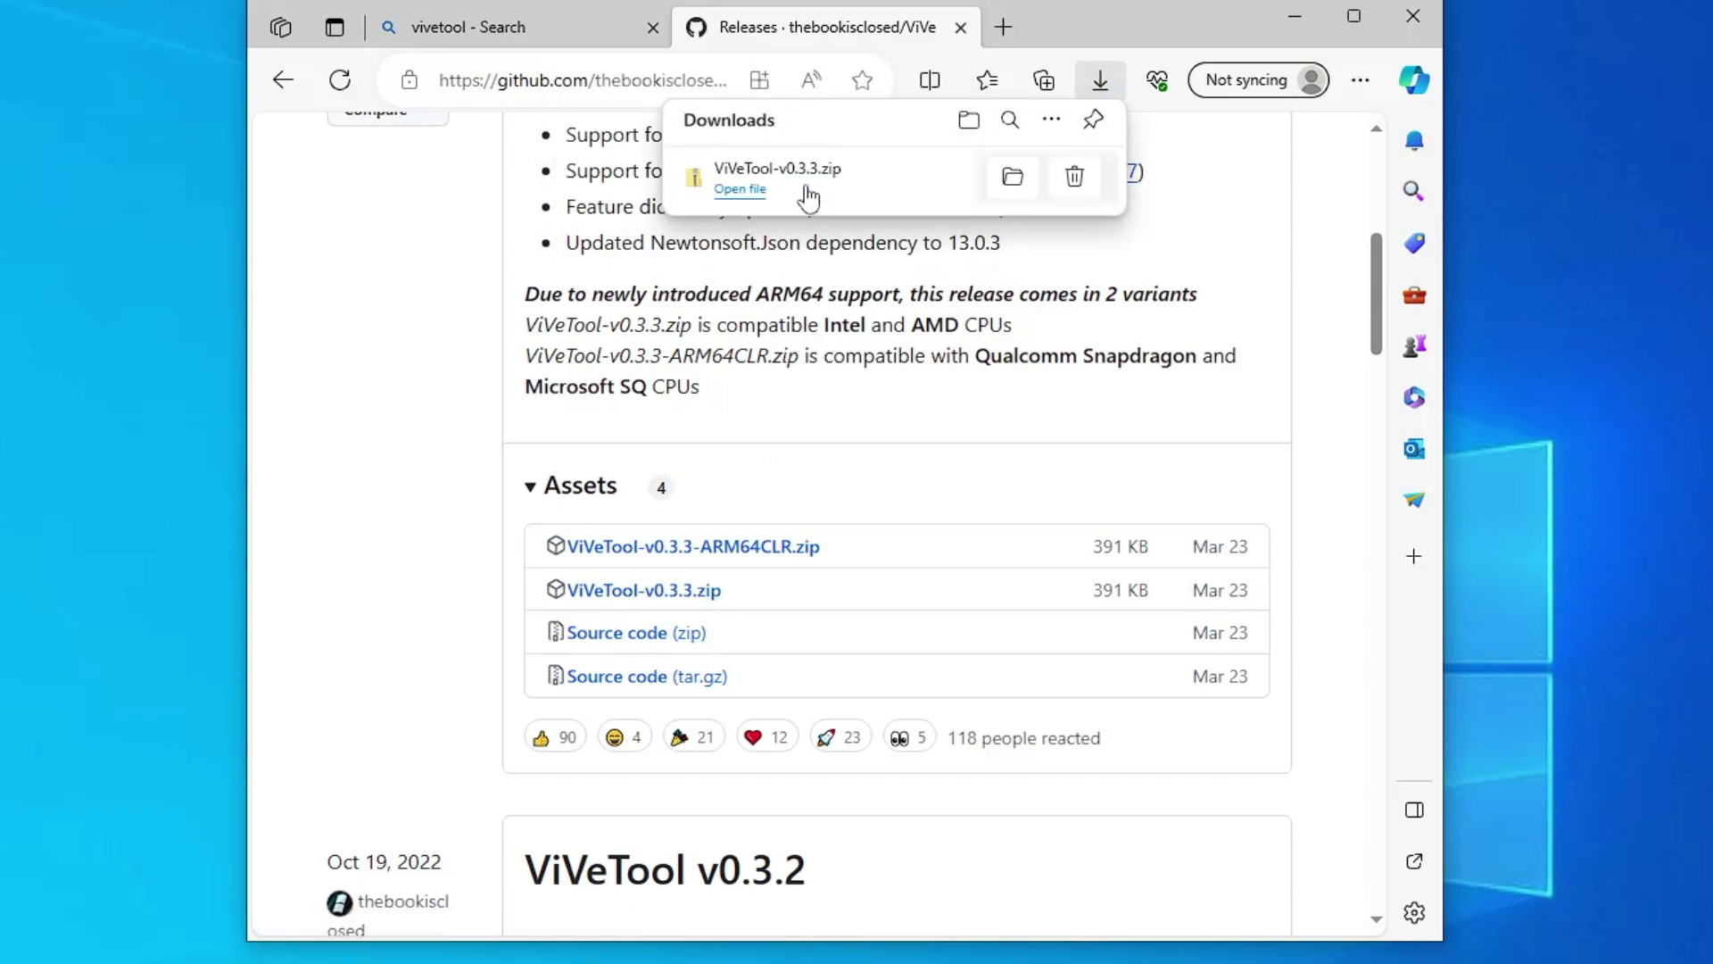
click(1011, 183)
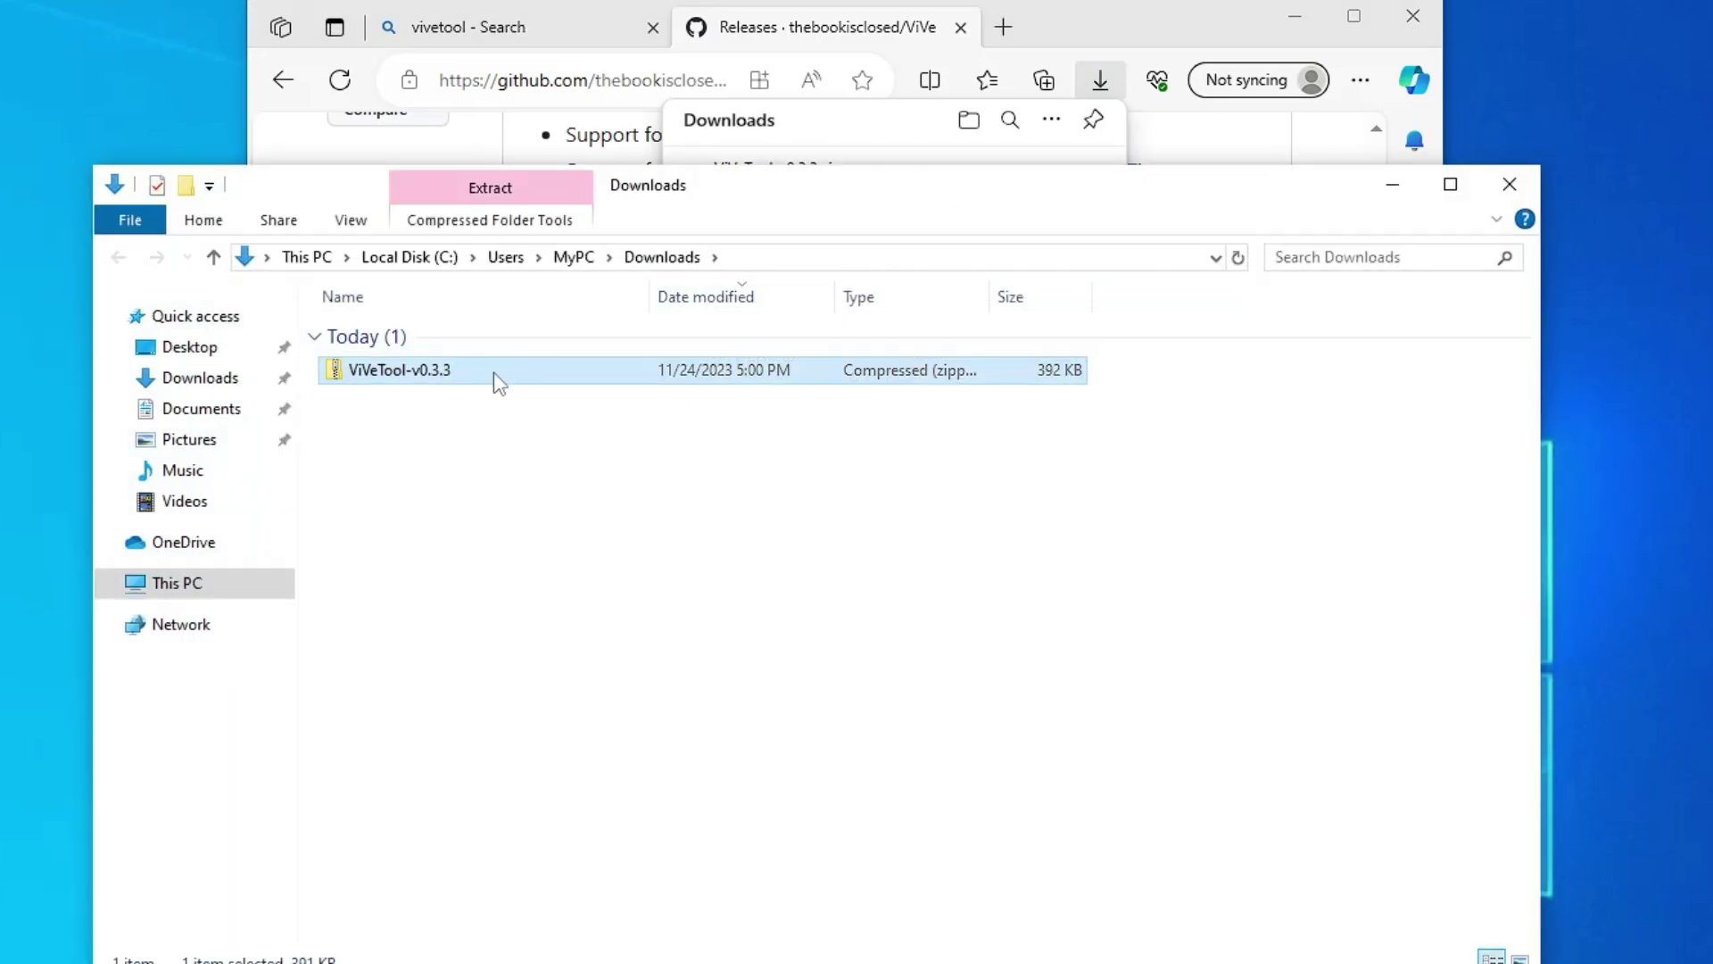
right_click(494, 372)
click(571, 558)
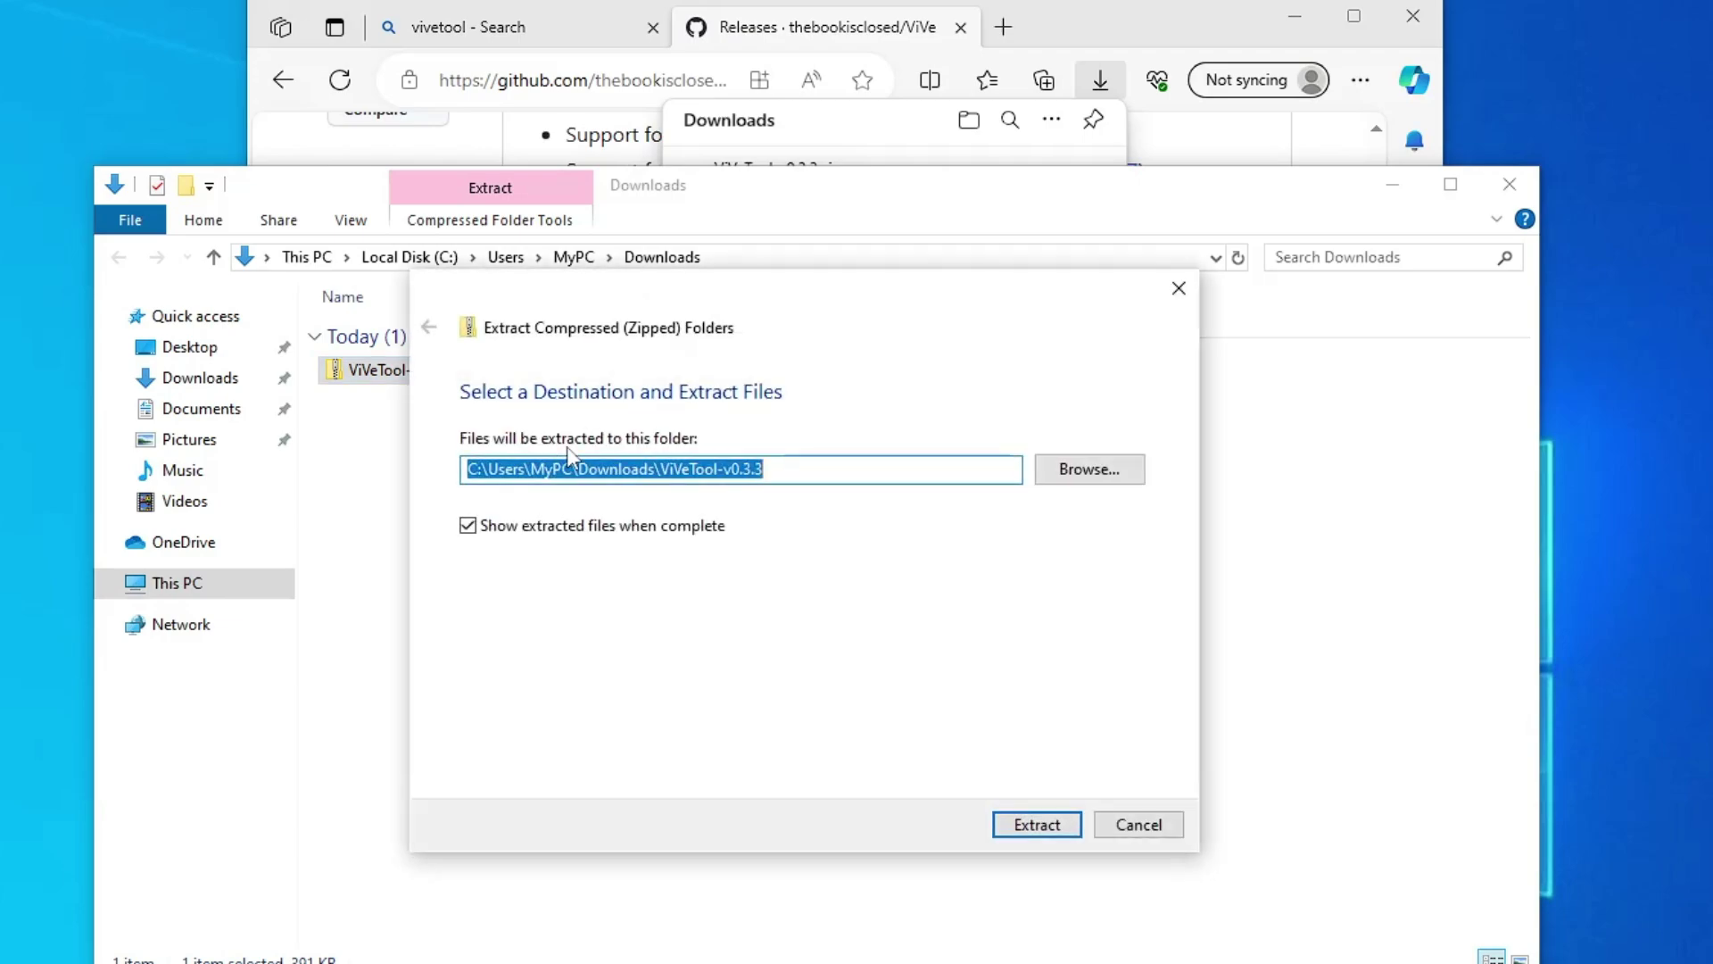
click(1046, 826)
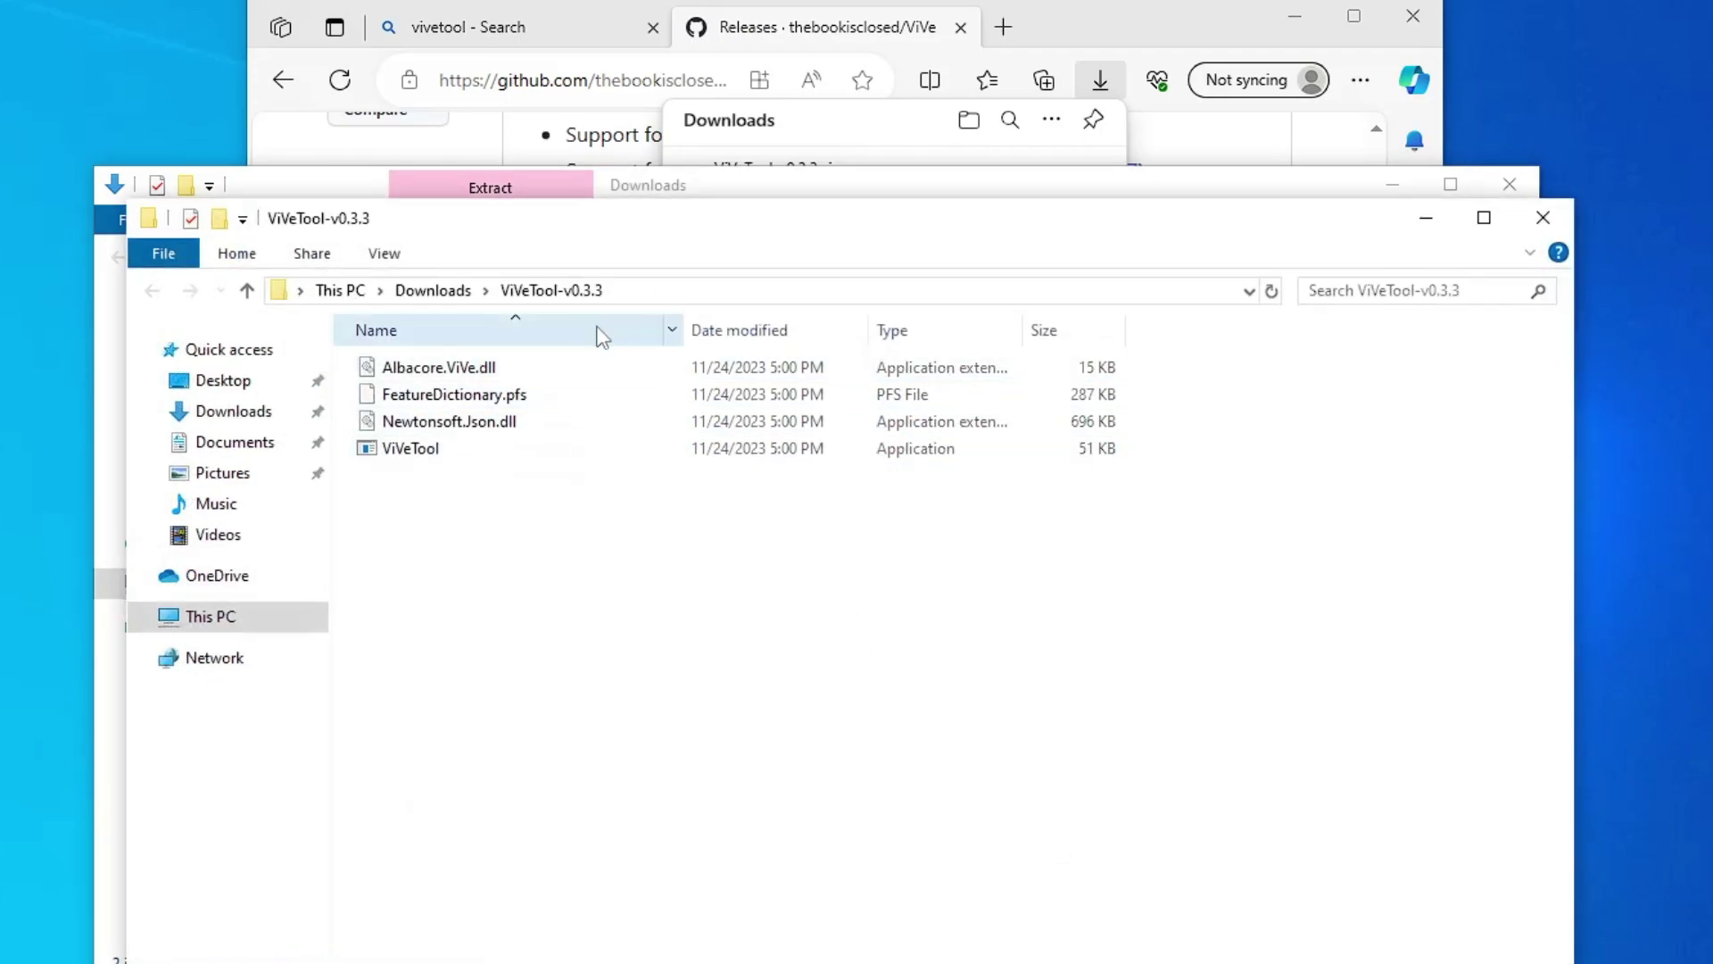
Step: Copy the full path of the extracted ViVeTool-v0.3.3 folder
click(637, 298)
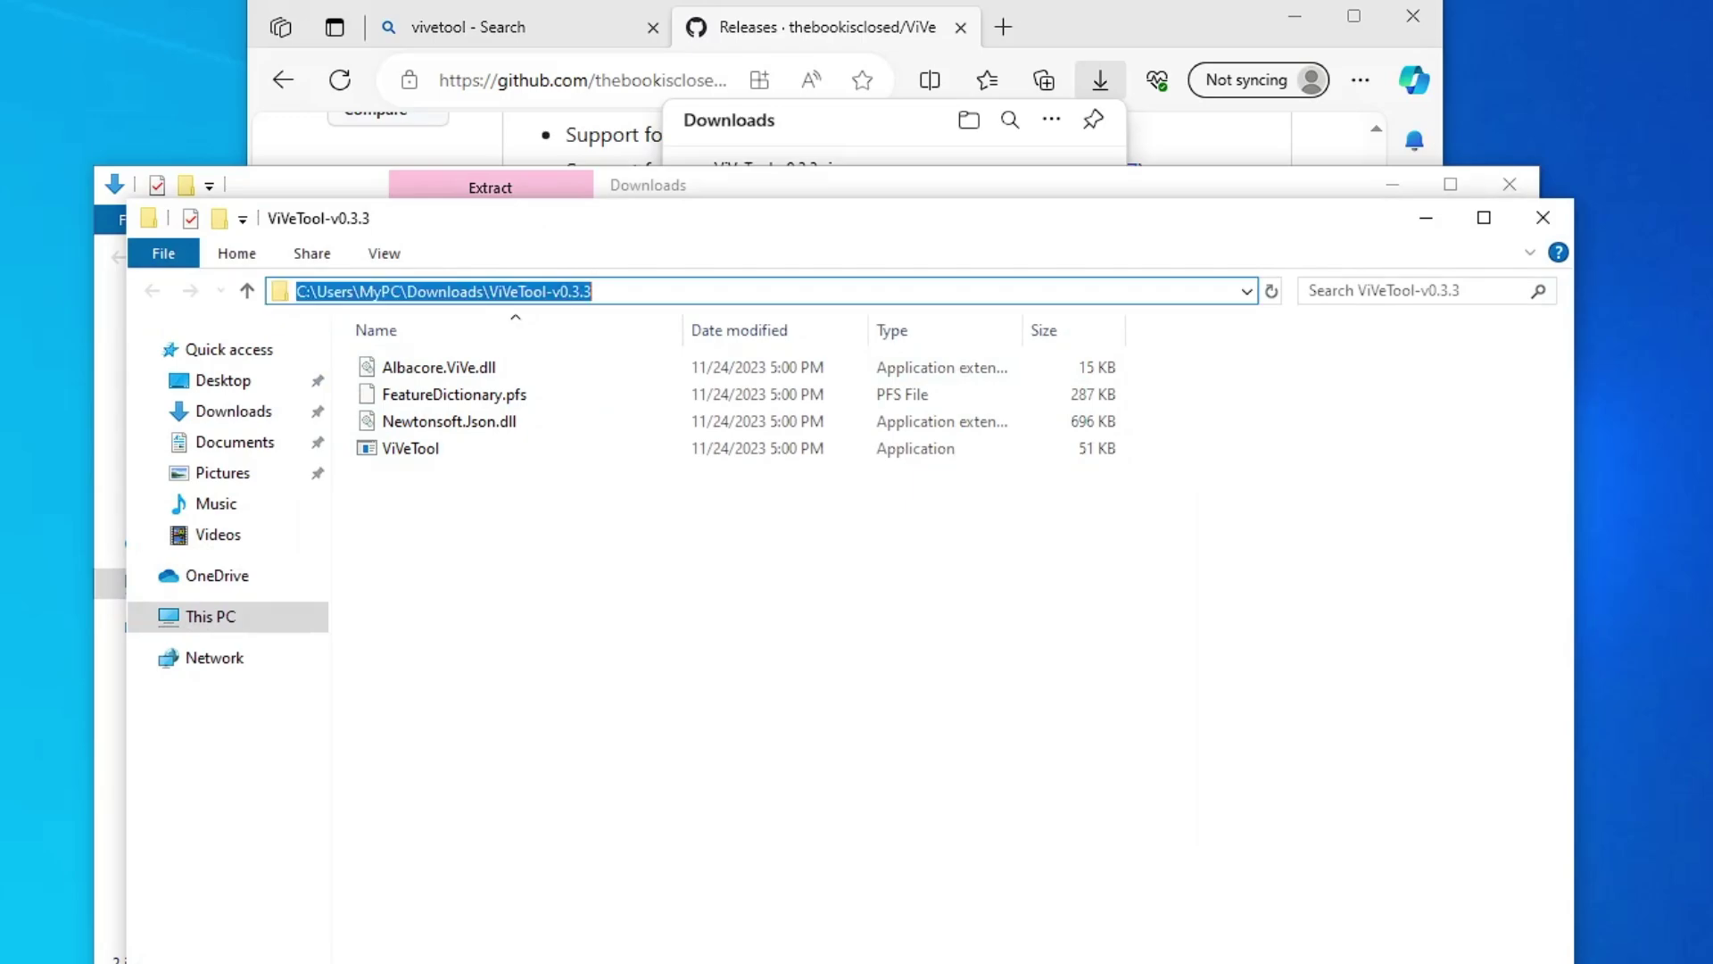
right_click(564, 293)
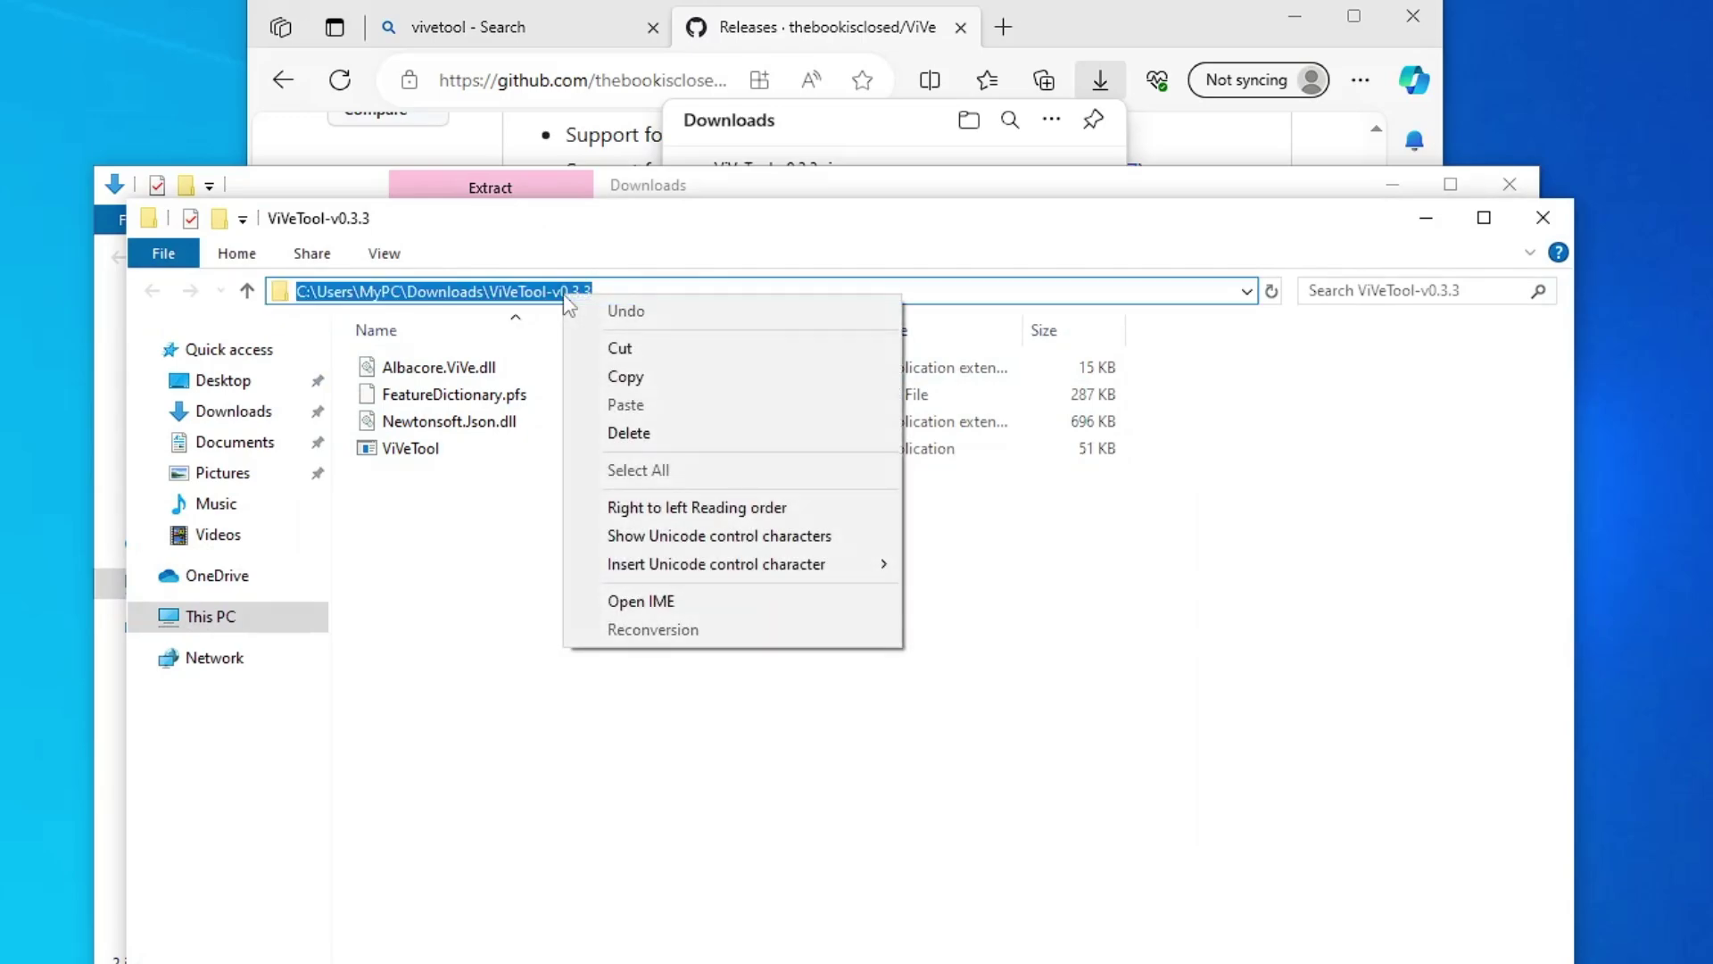
click(609, 373)
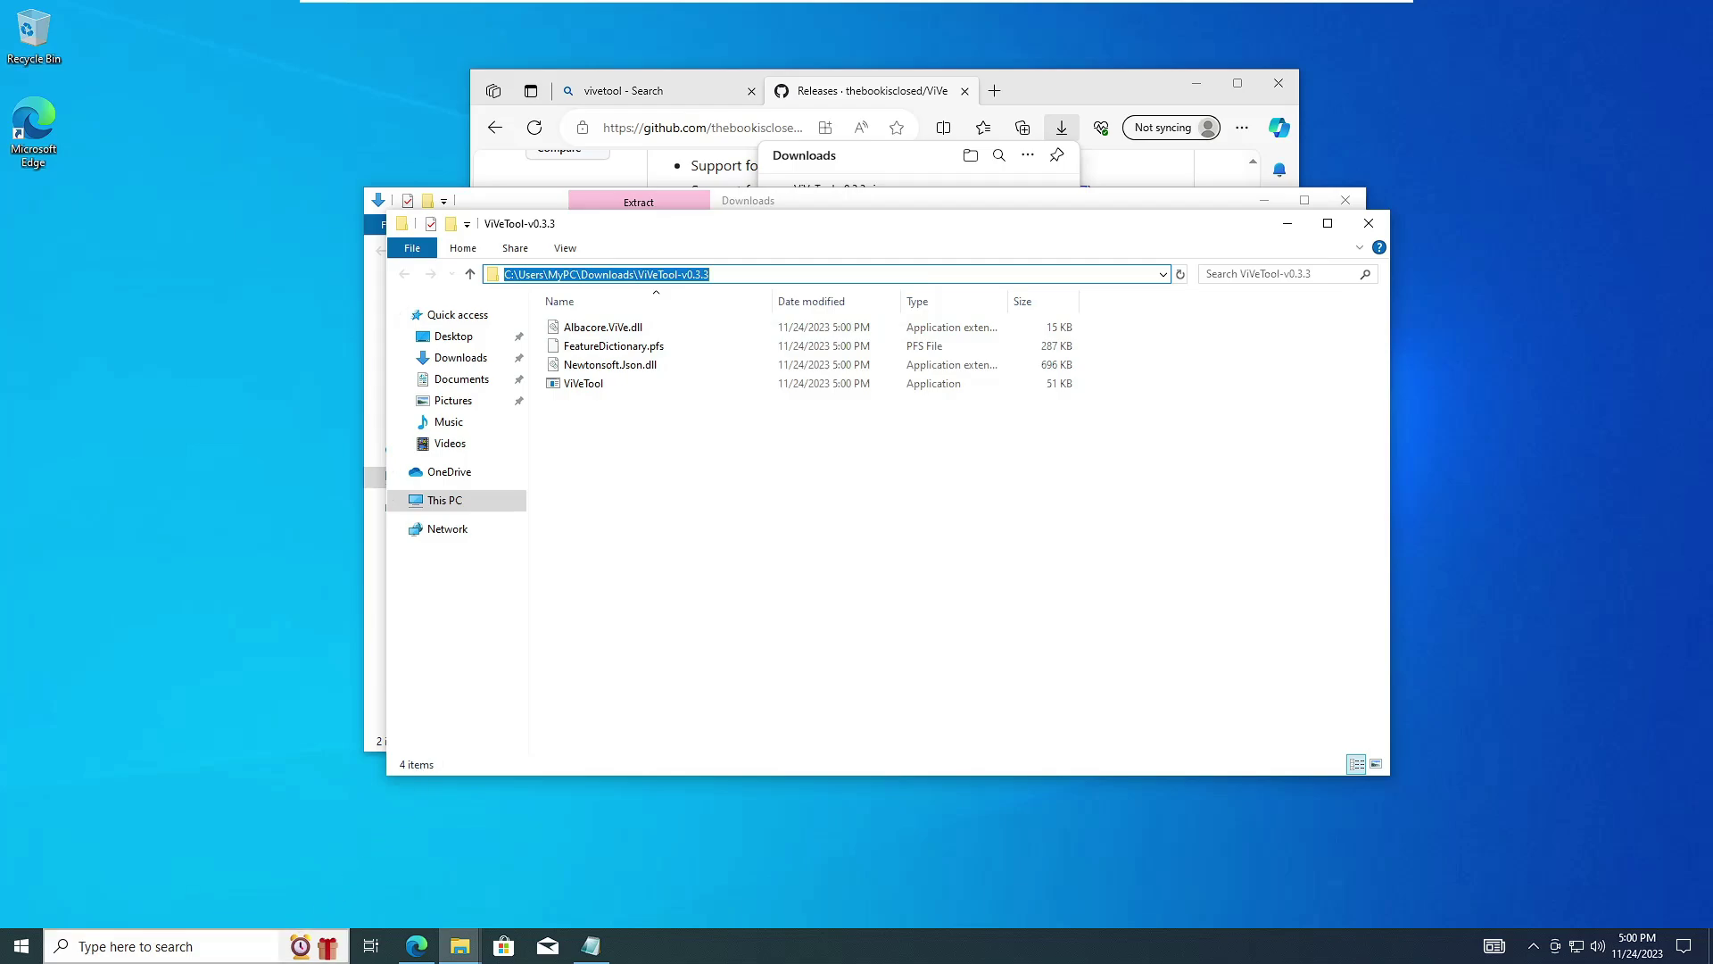
Step: Search for cmd, run Command Prompt as administrator and allow it to make changes to the device
click(250, 953)
text(cmd)
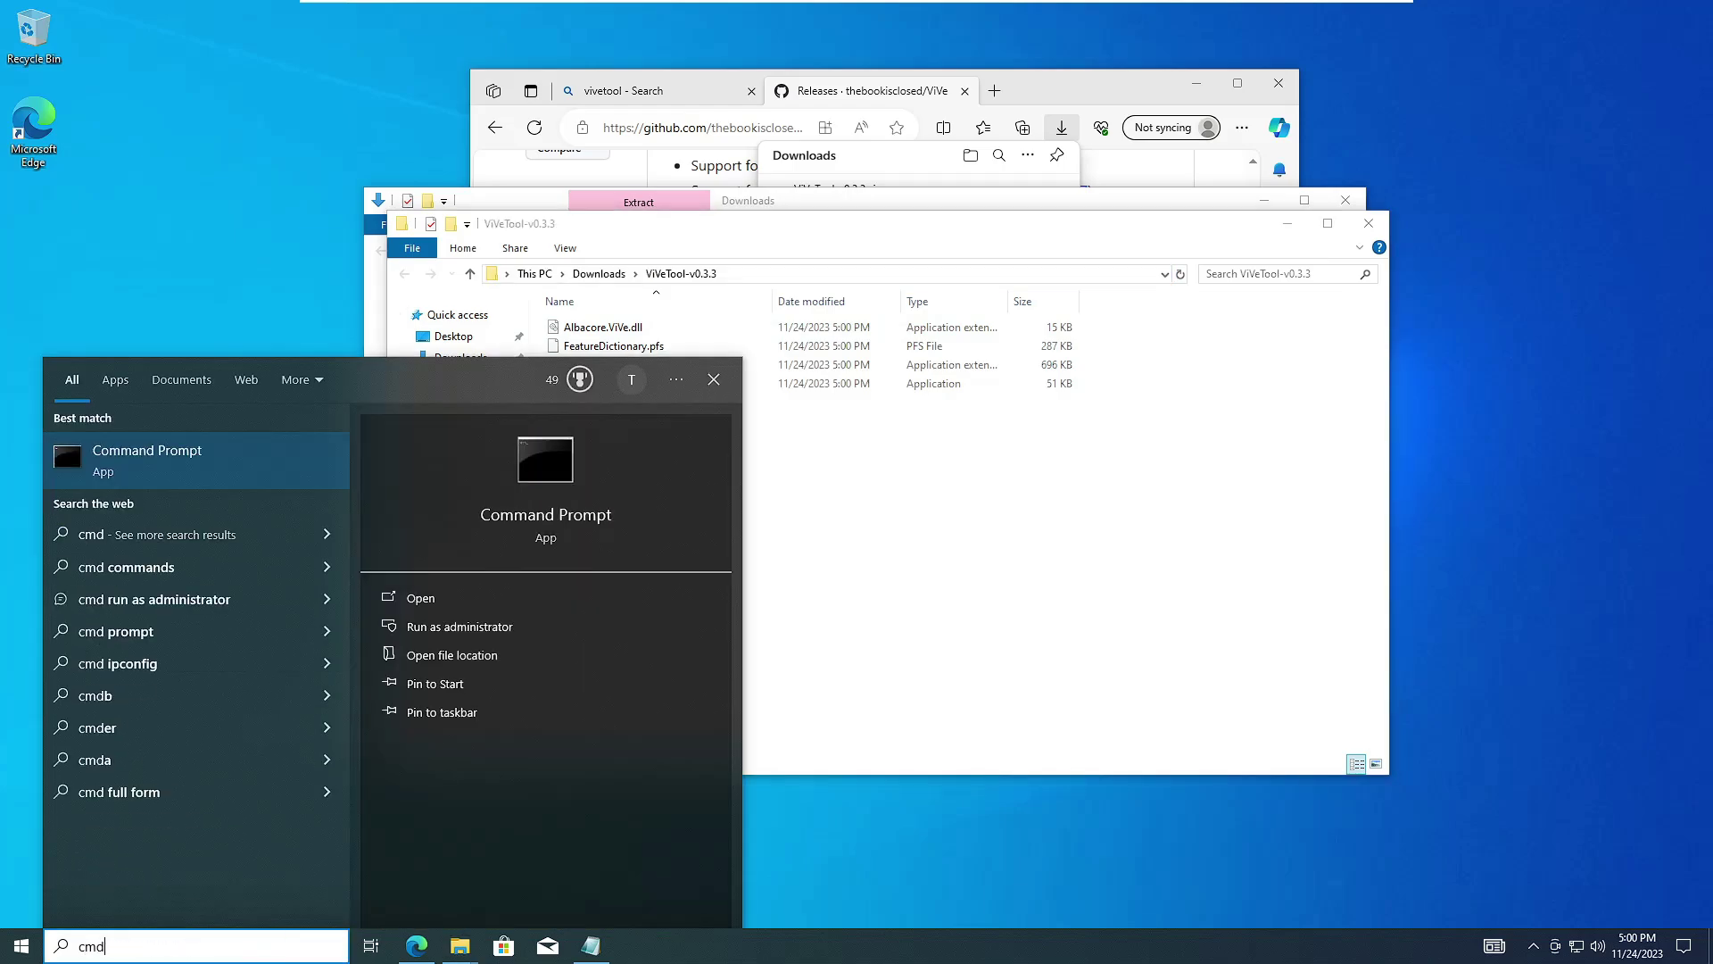
right_click(280, 440)
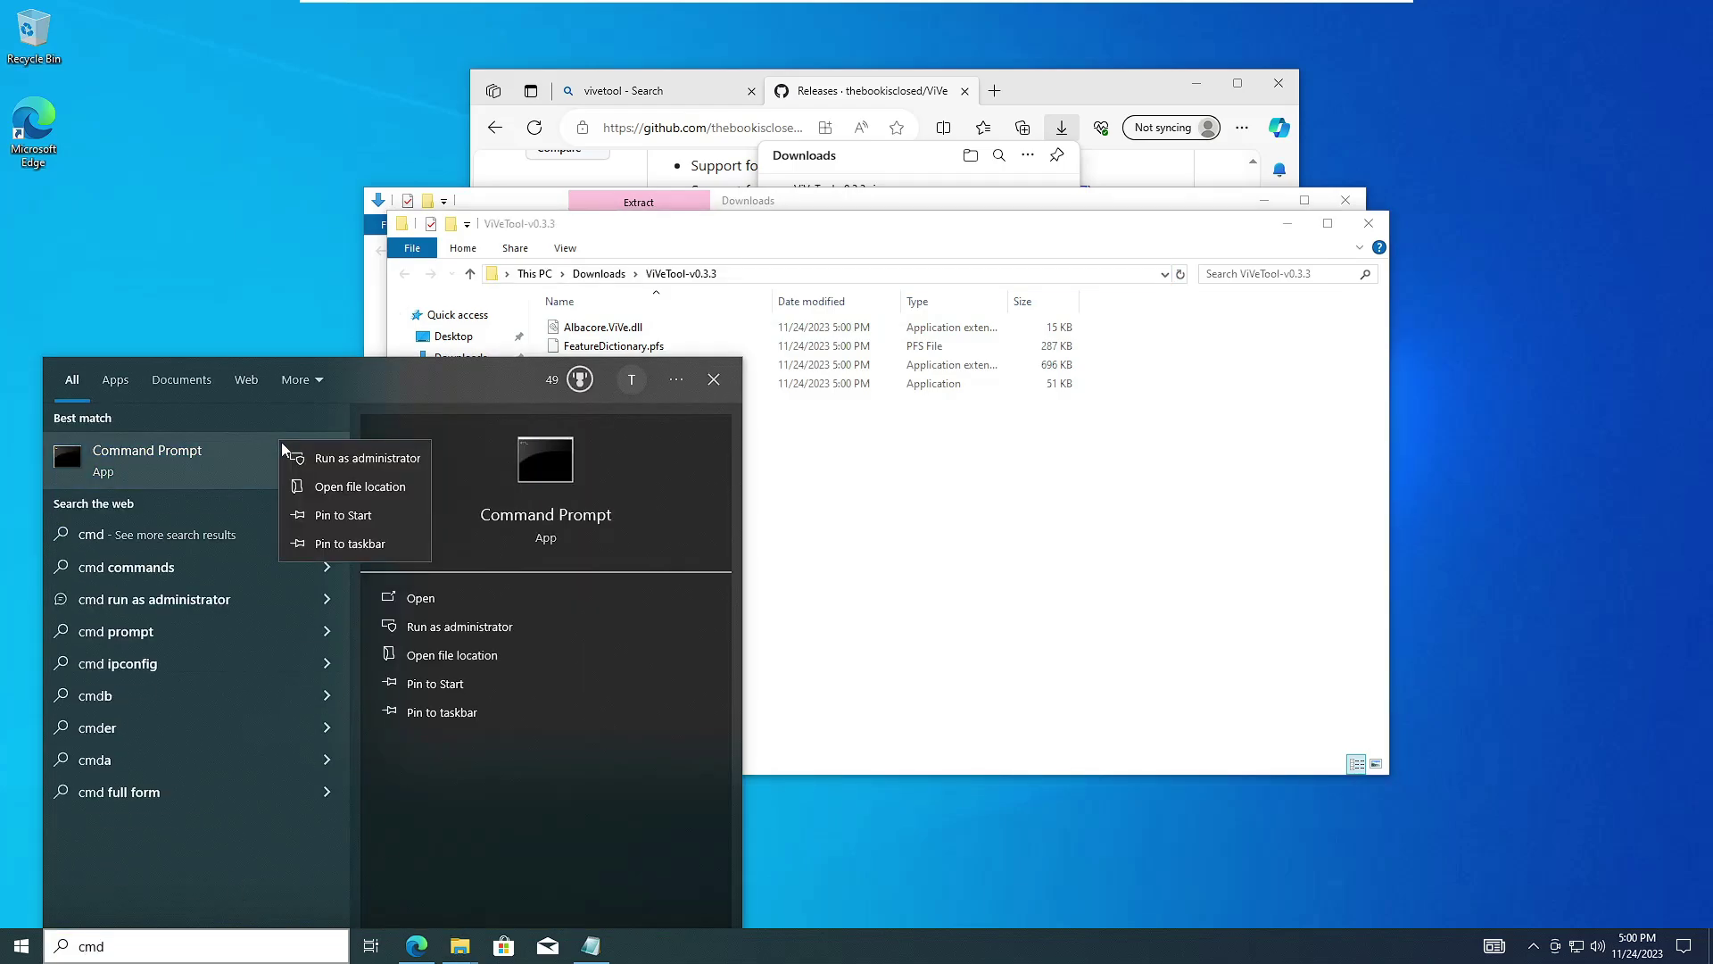
click(350, 460)
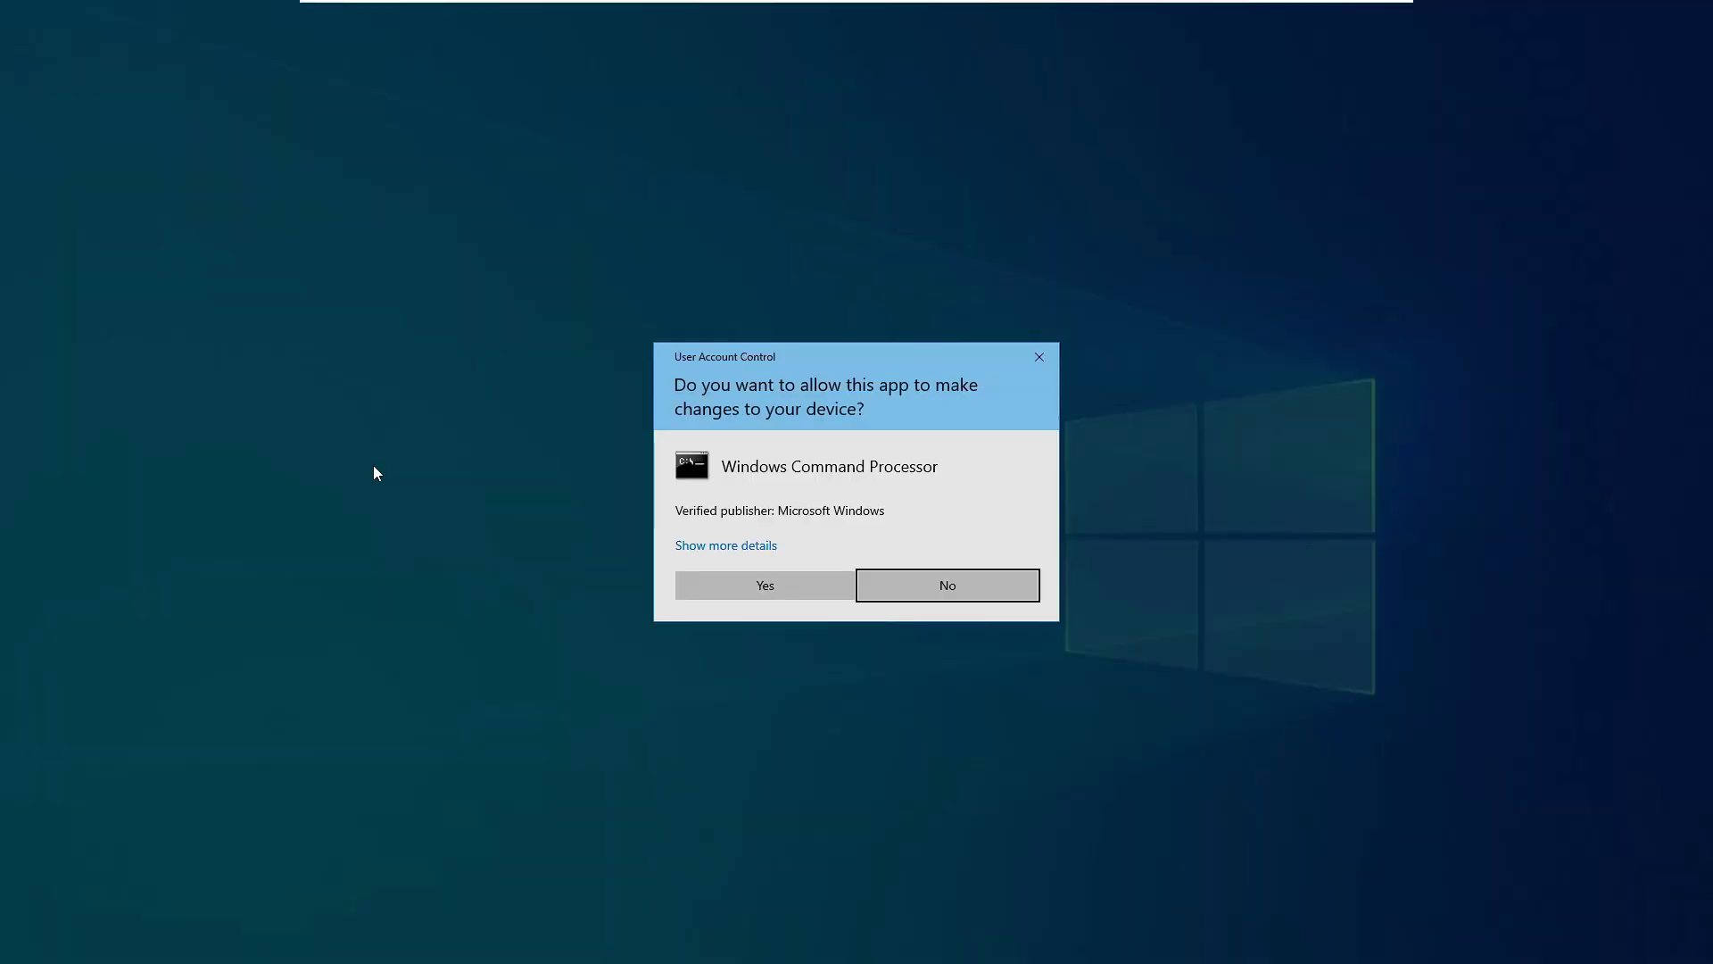
click(730, 580)
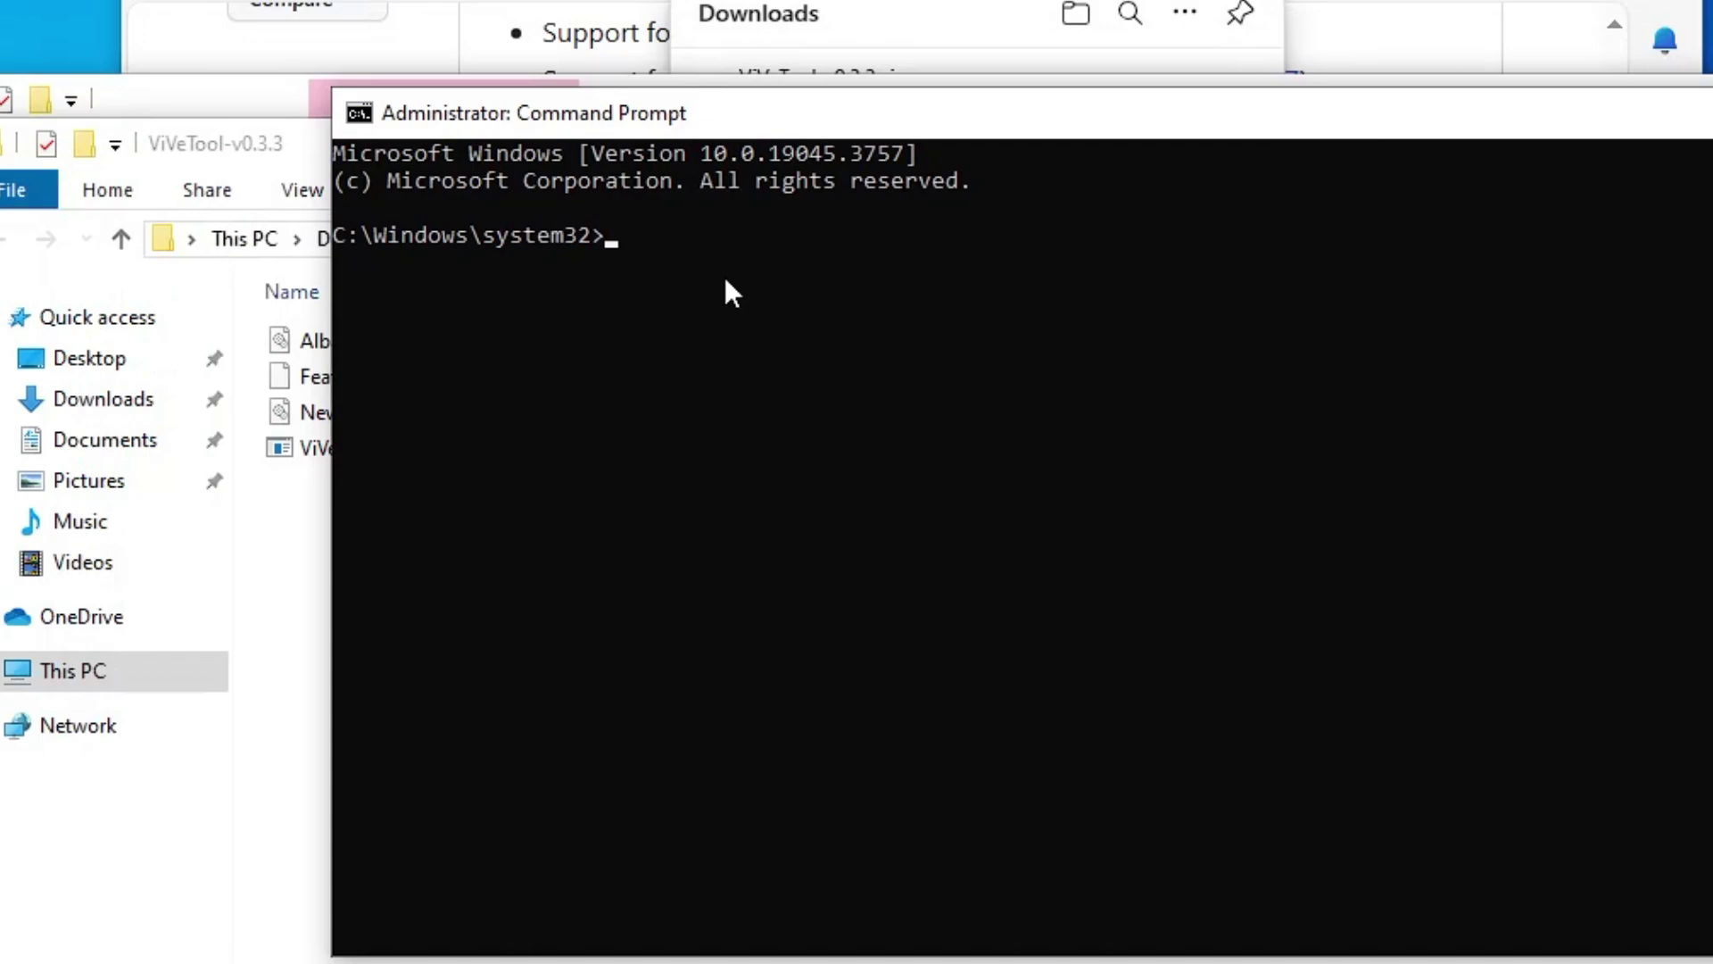
Step: Change the Command Prompt's working directory to C:\Users\MyPC\Downloads\ViVeTool-v0.3.3
text(cd)
key(ctrl+v)
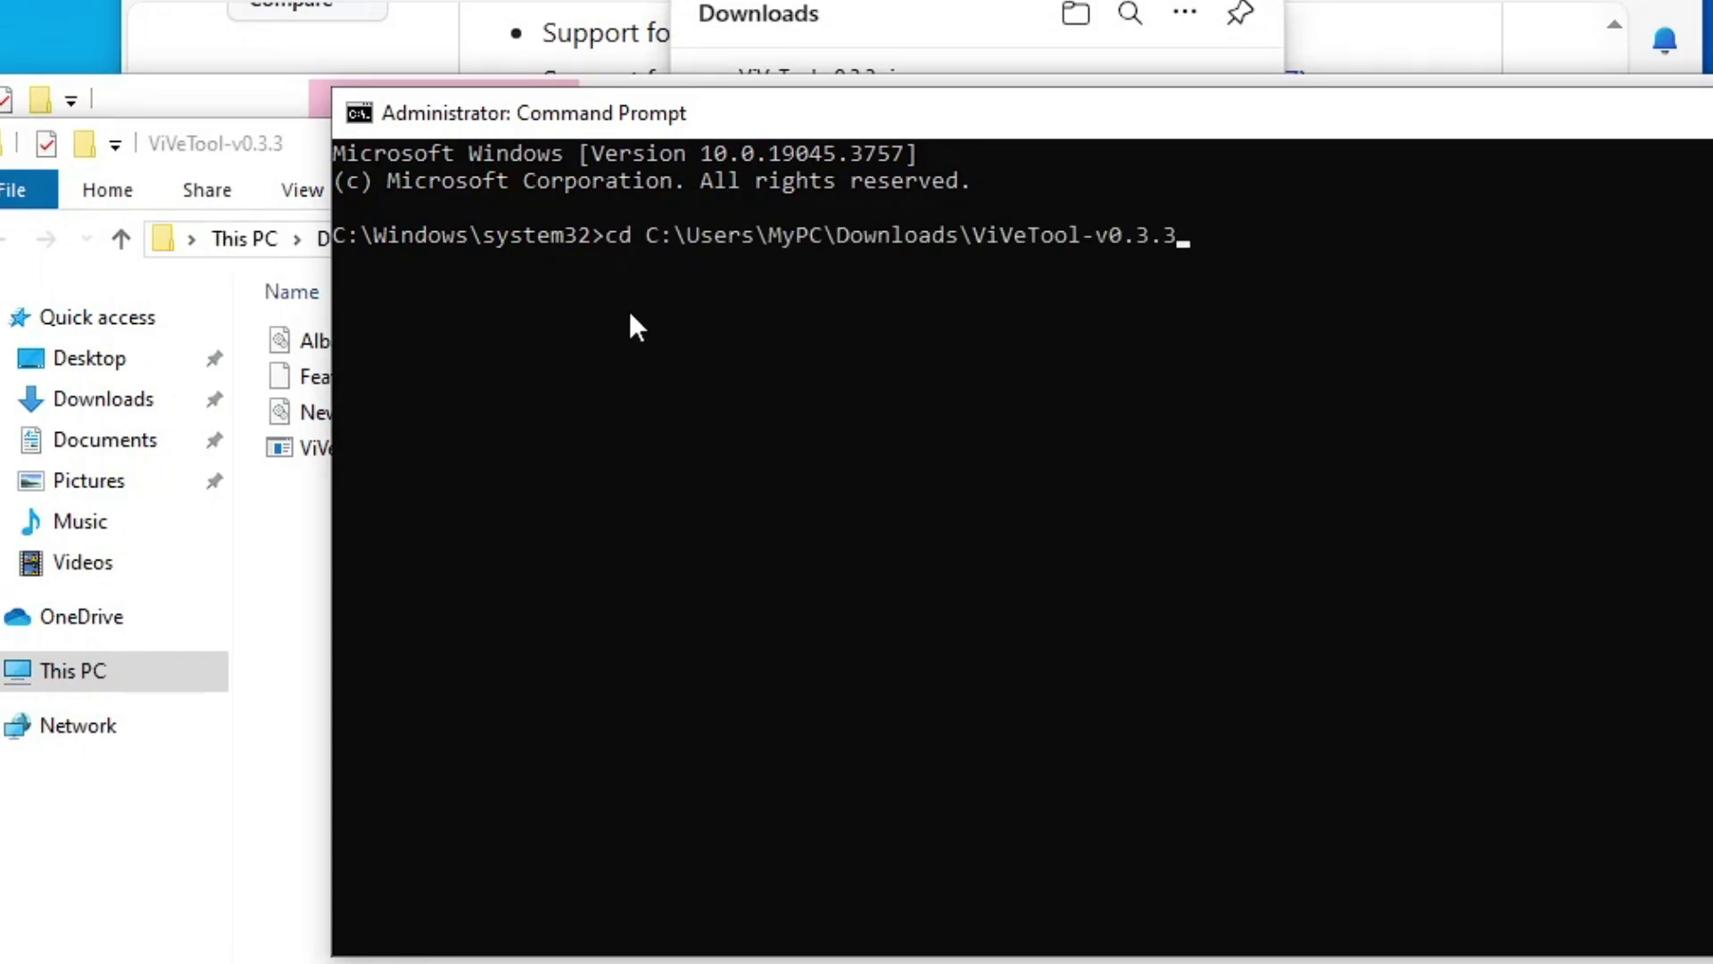
key(Return)
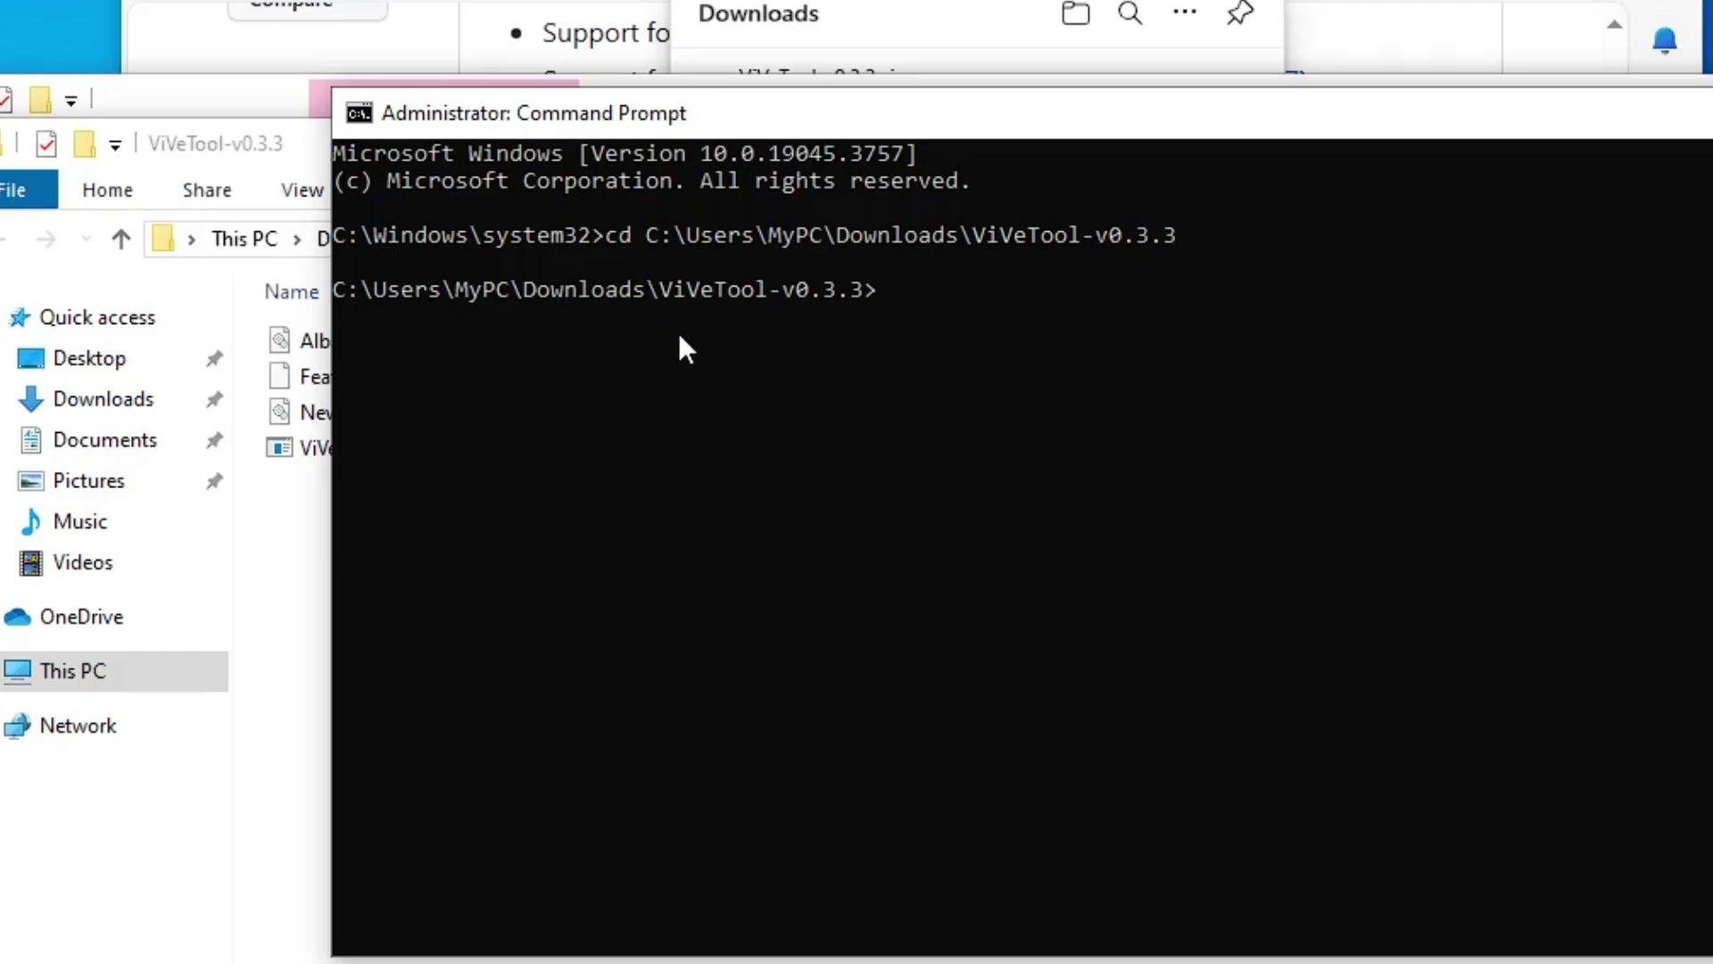
Step: Copy the command "vivetool /enable /id:46686174, 47530616, 44755019" from Notepad and run it in the Command Prompt
key(alt+Tab)
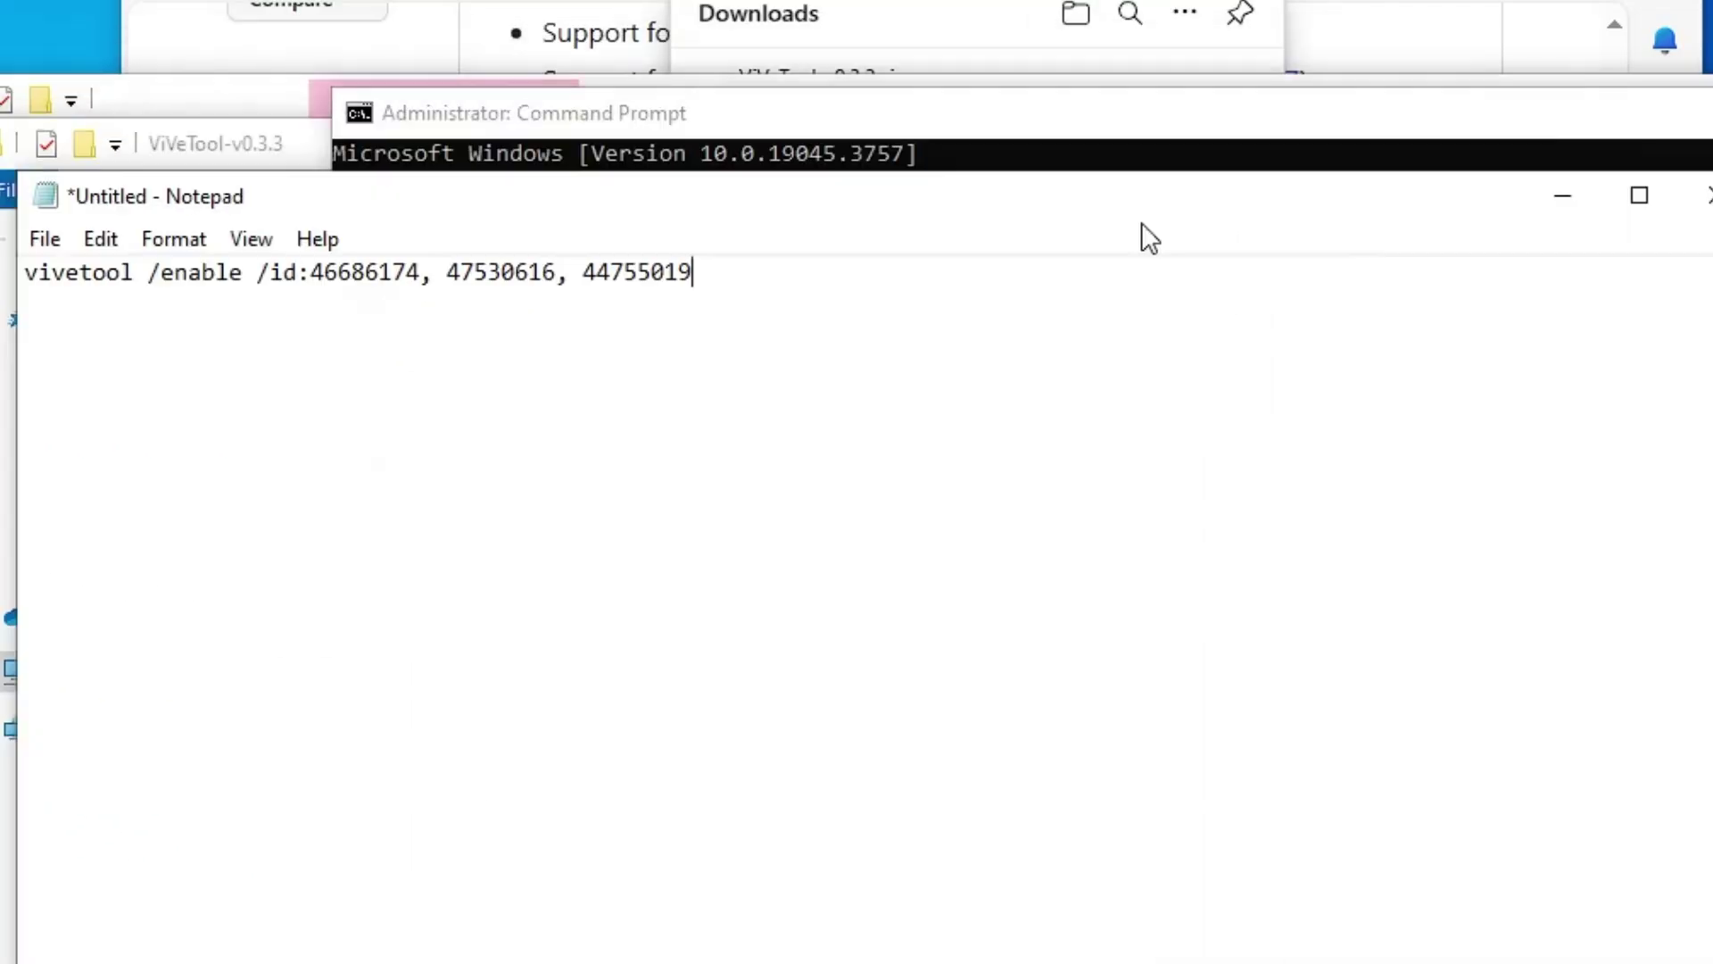
drag(1142, 222, 1598, 463)
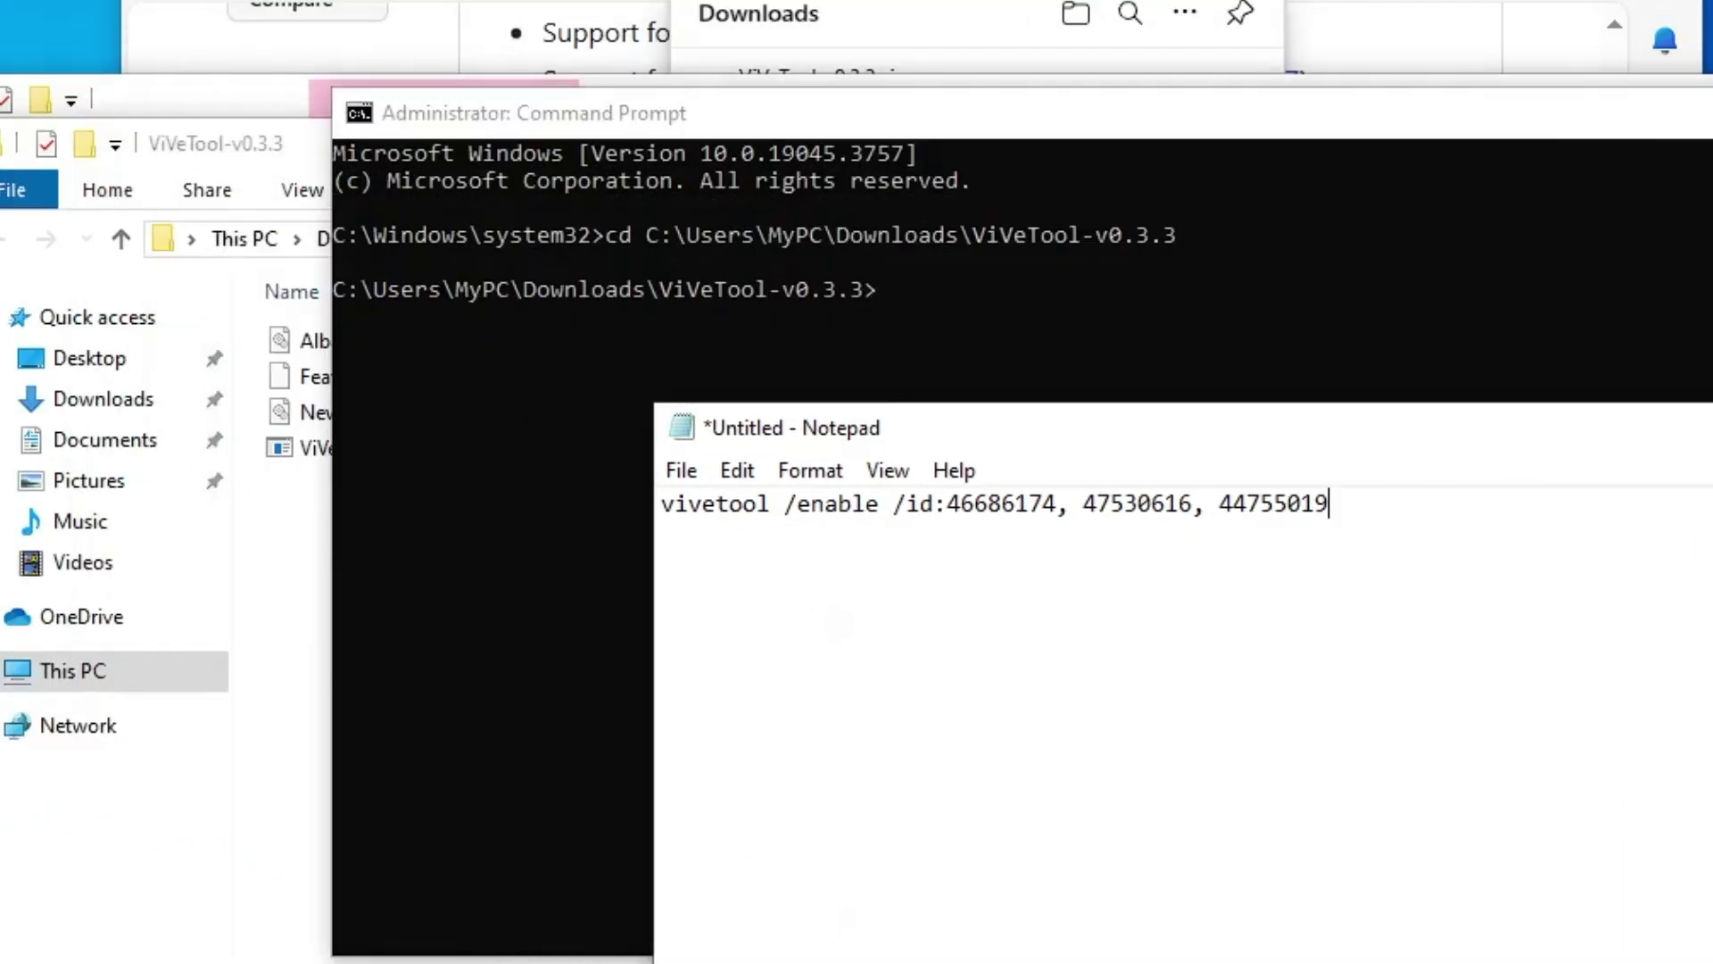
drag(1329, 503, 661, 505)
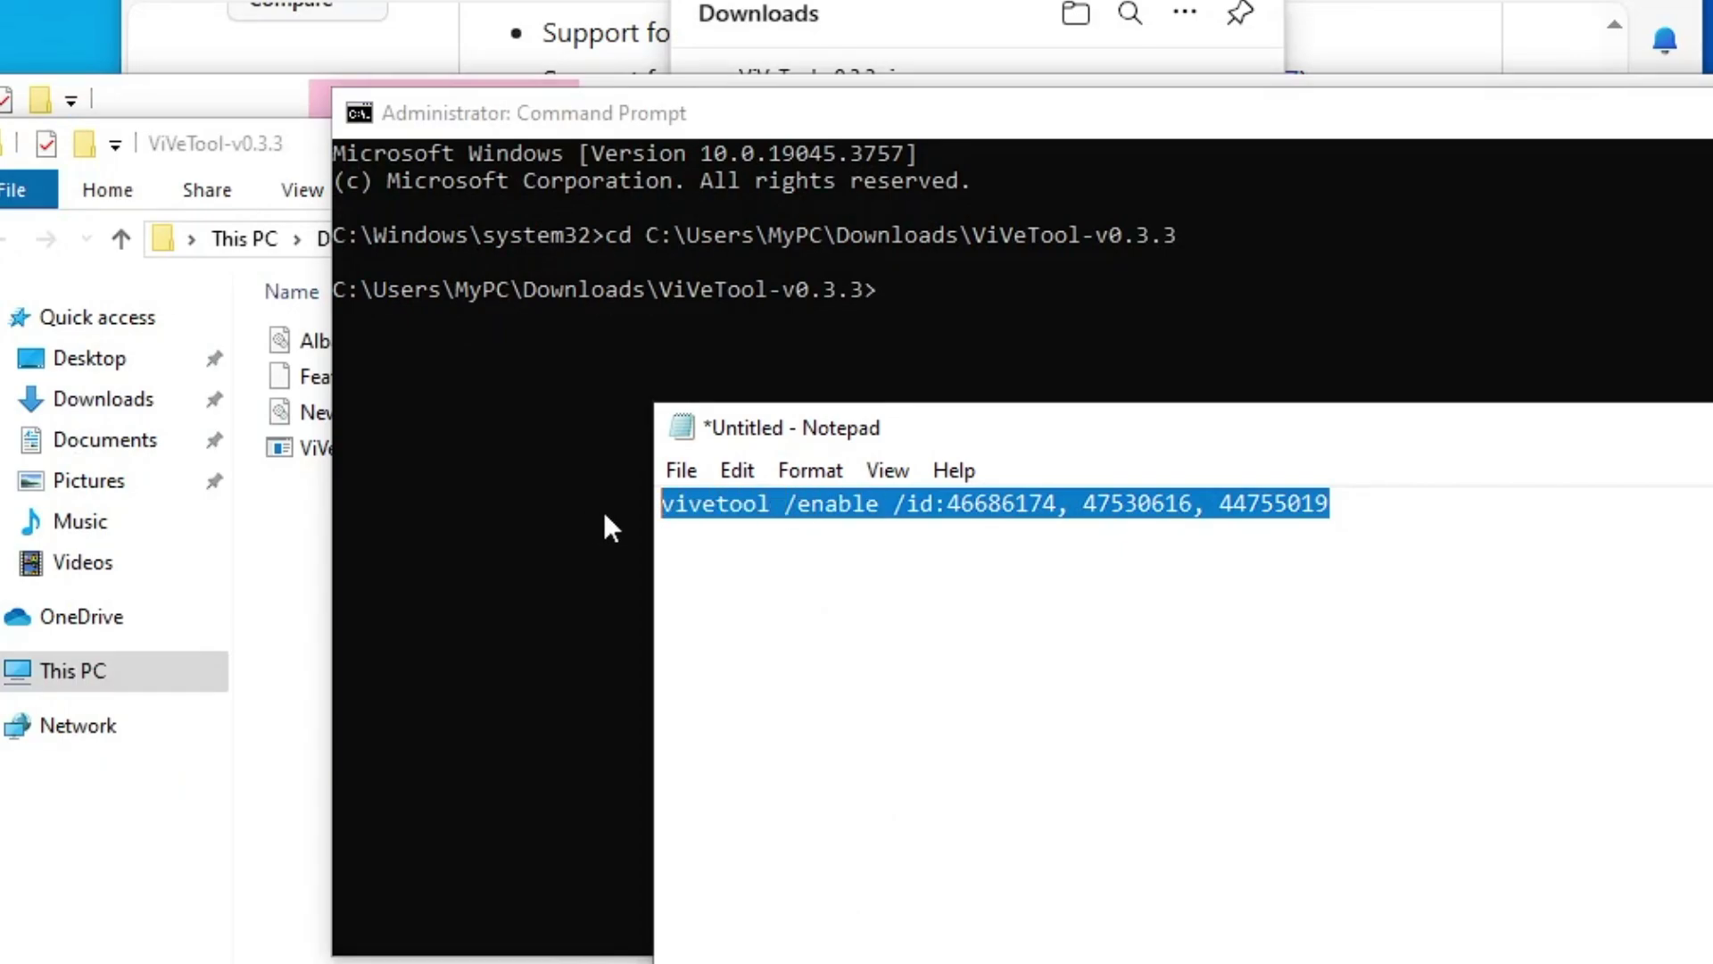
click(1048, 312)
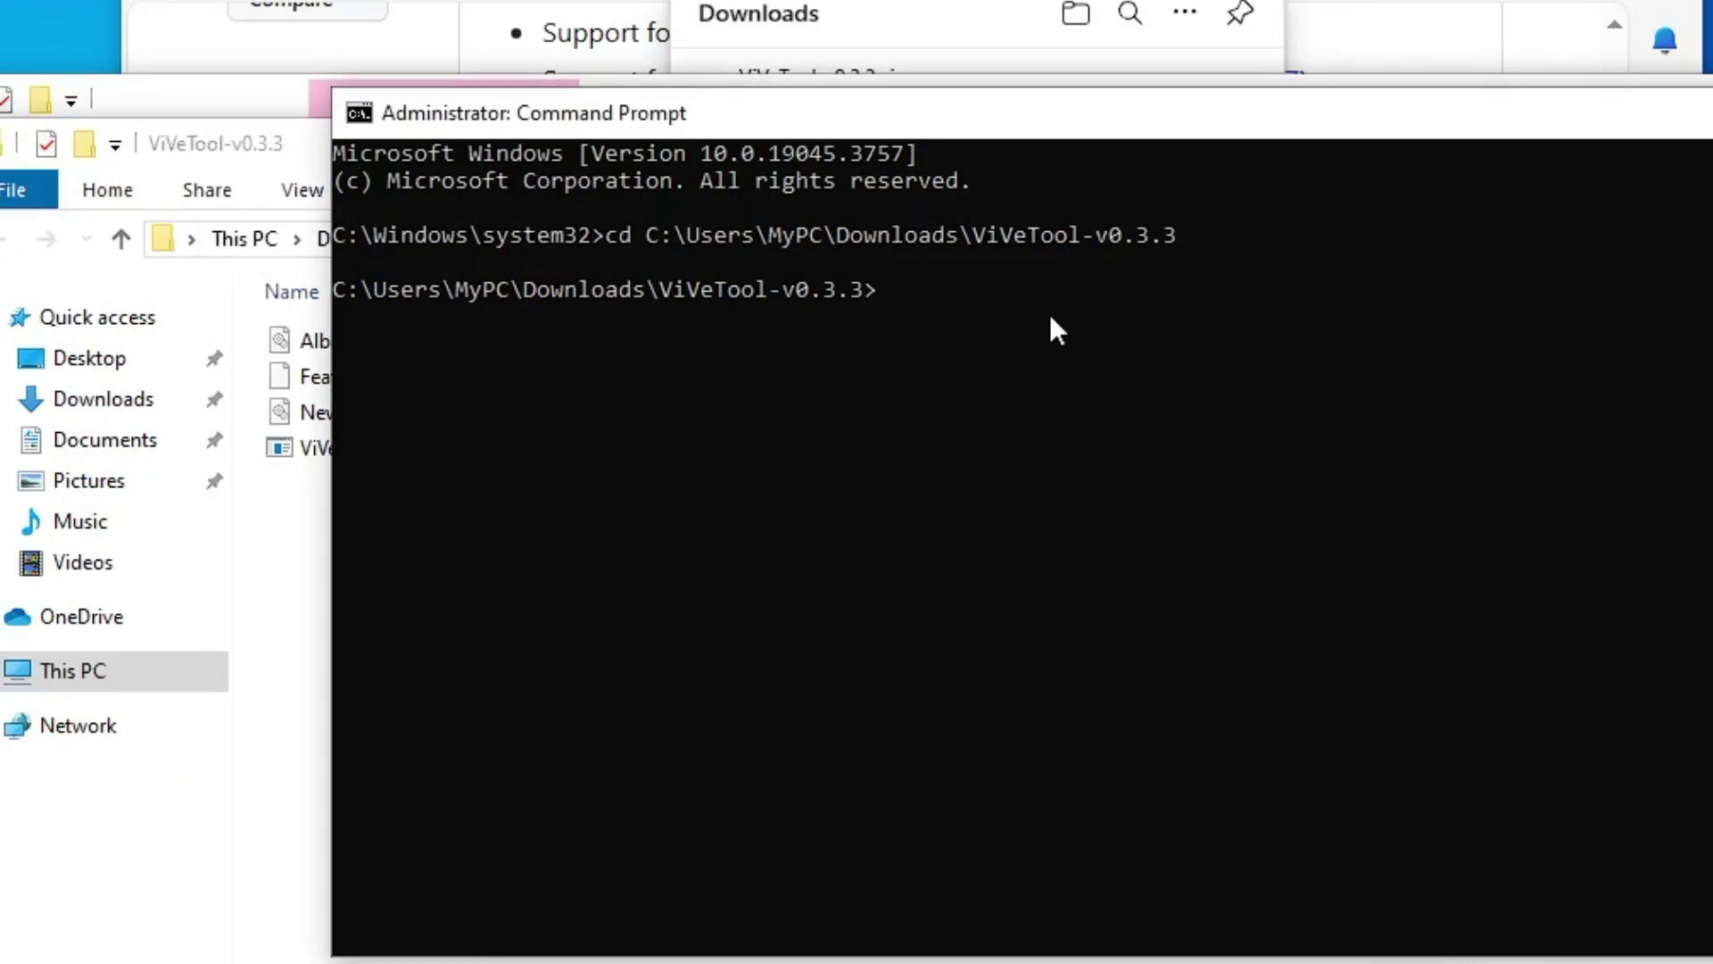
right_click(967, 293)
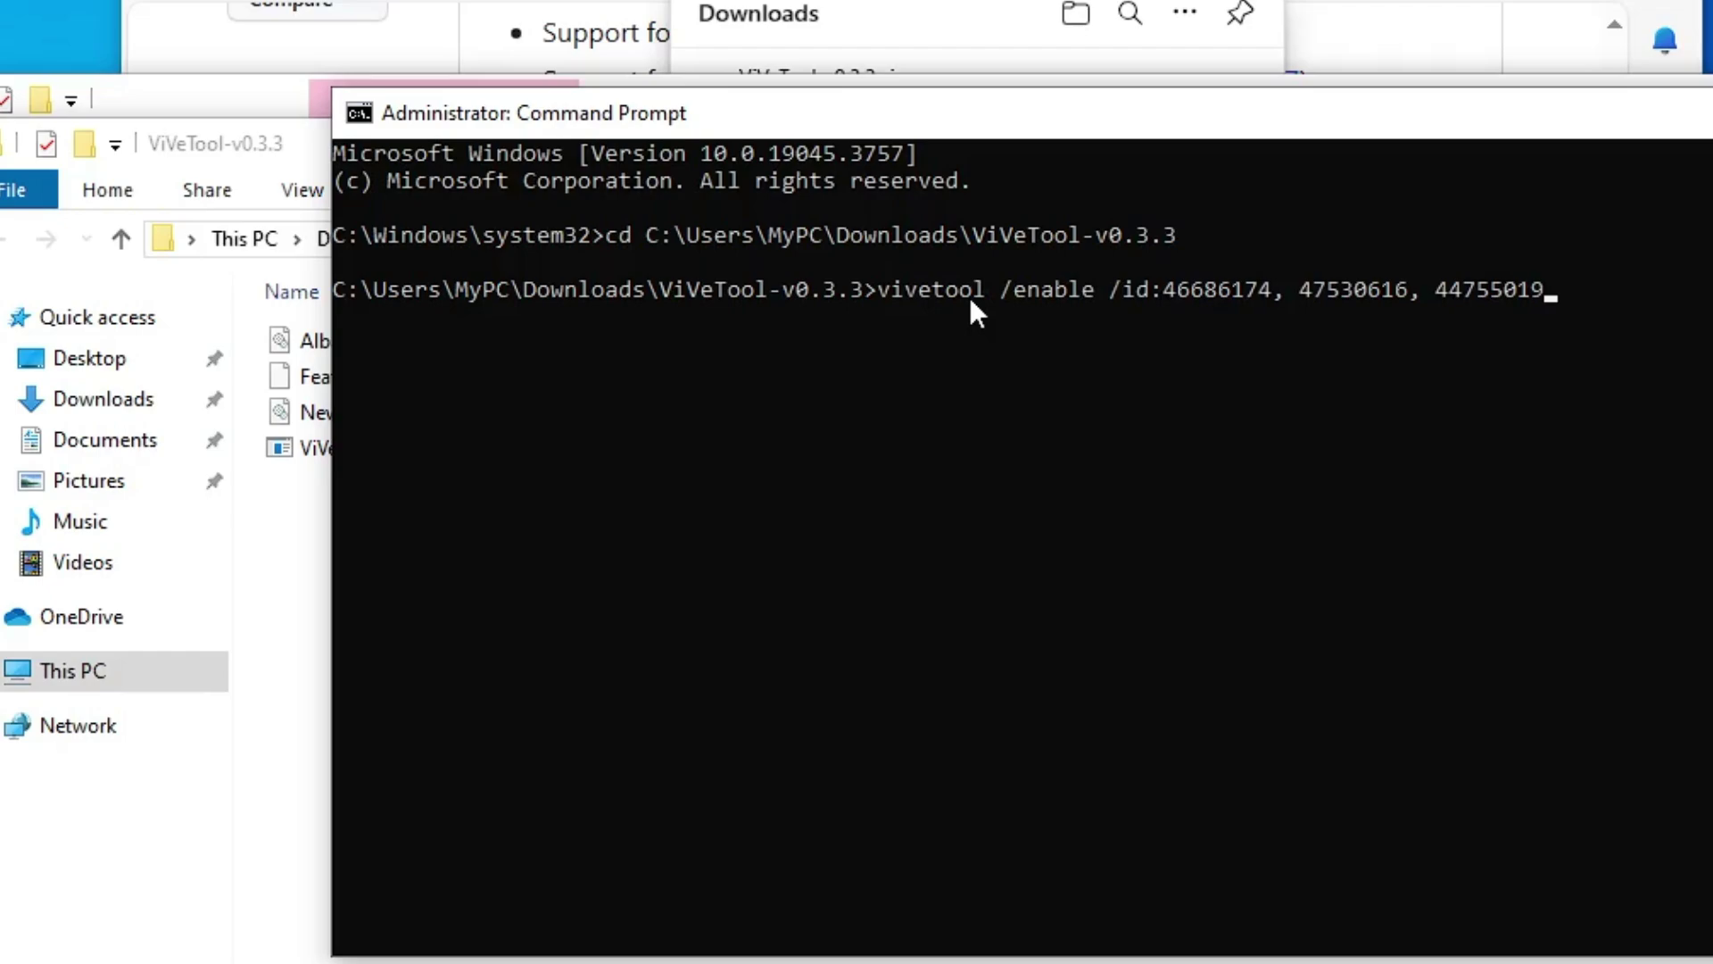
key(Return)
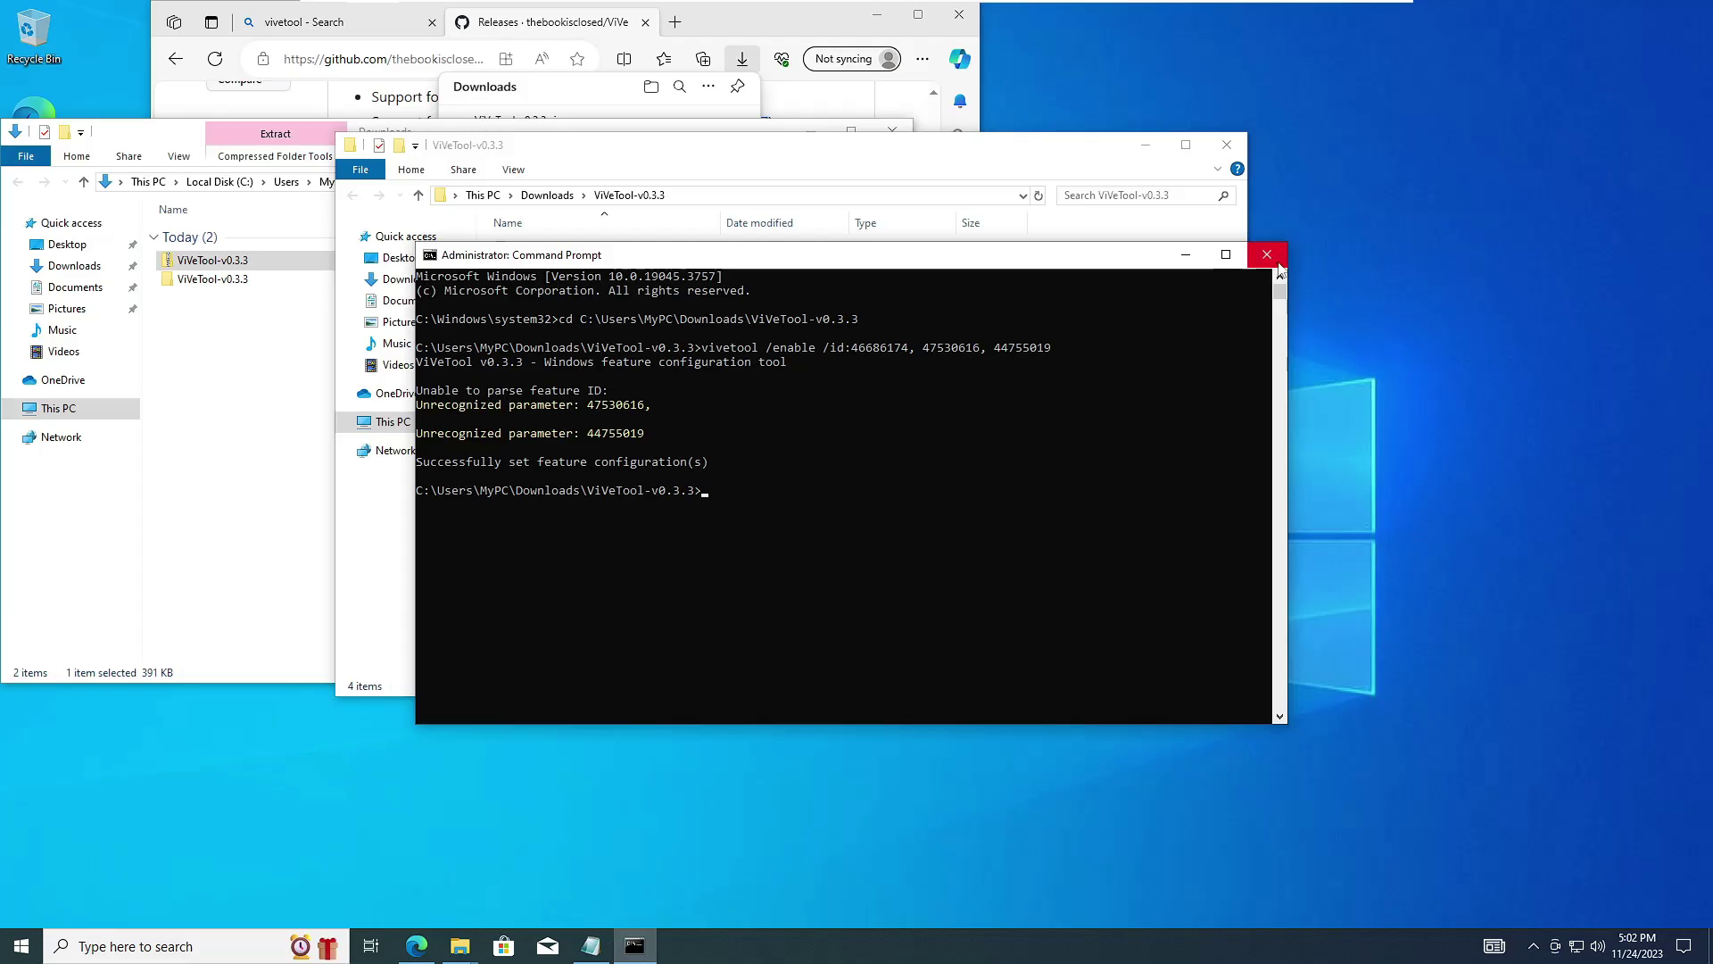
Step: Close the Command Prompt, both File Explorer windows and the browser
click(1276, 259)
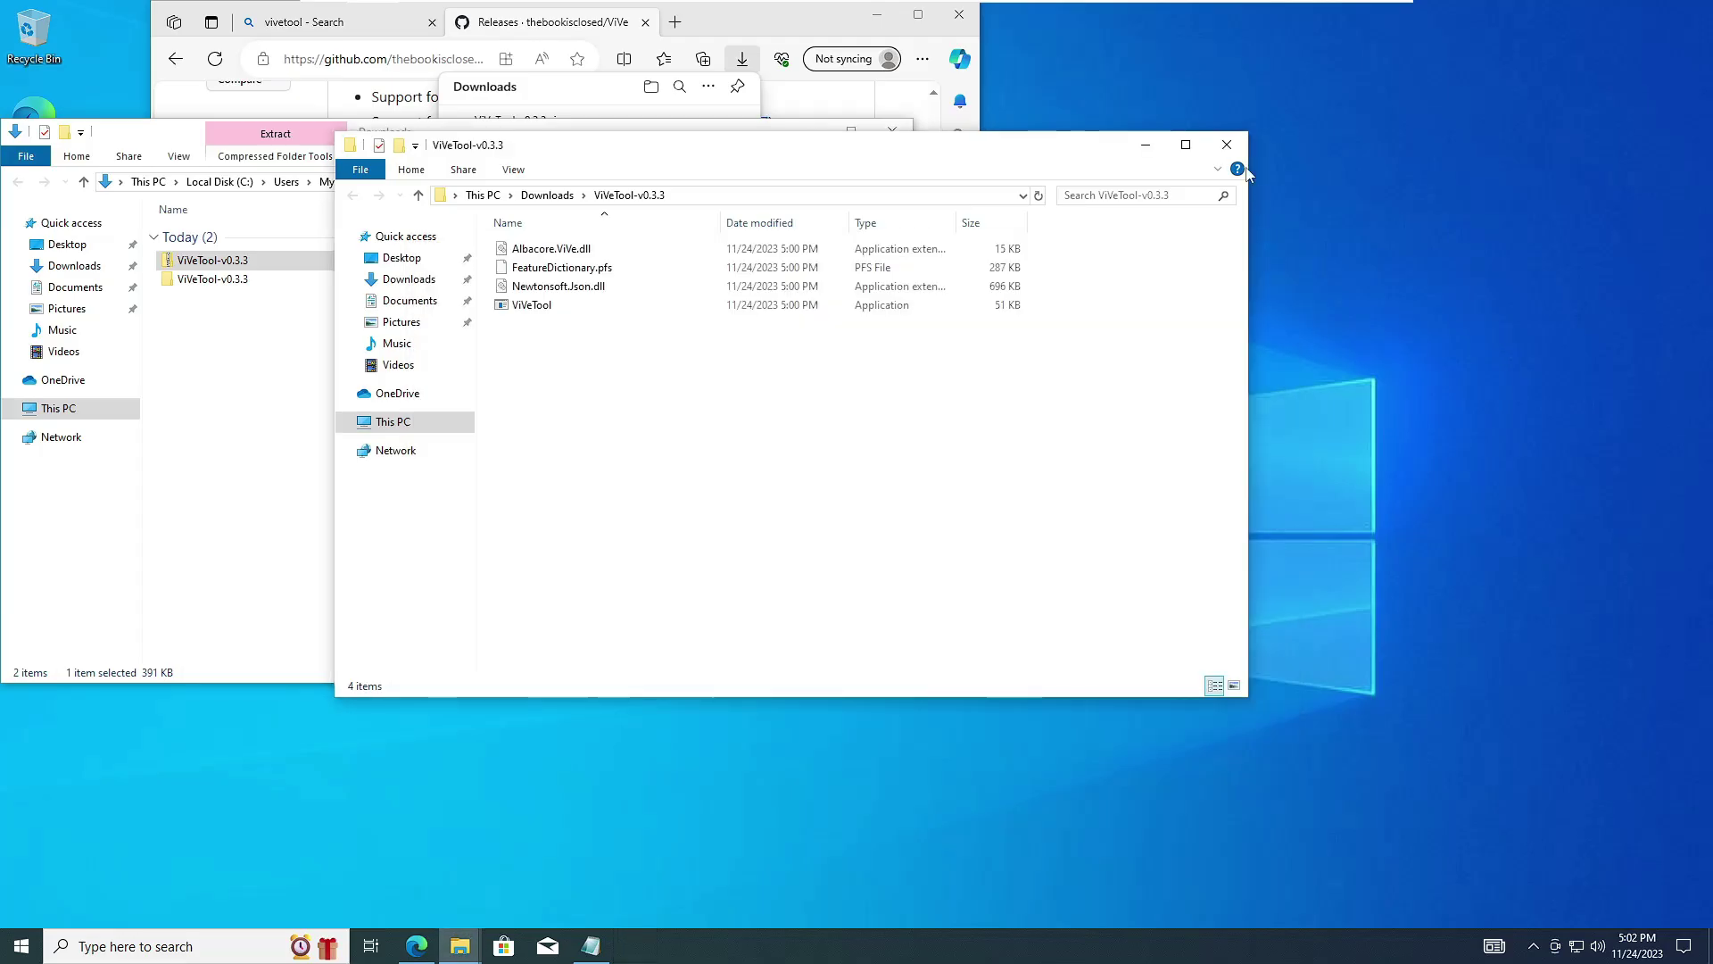
click(1226, 144)
click(909, 136)
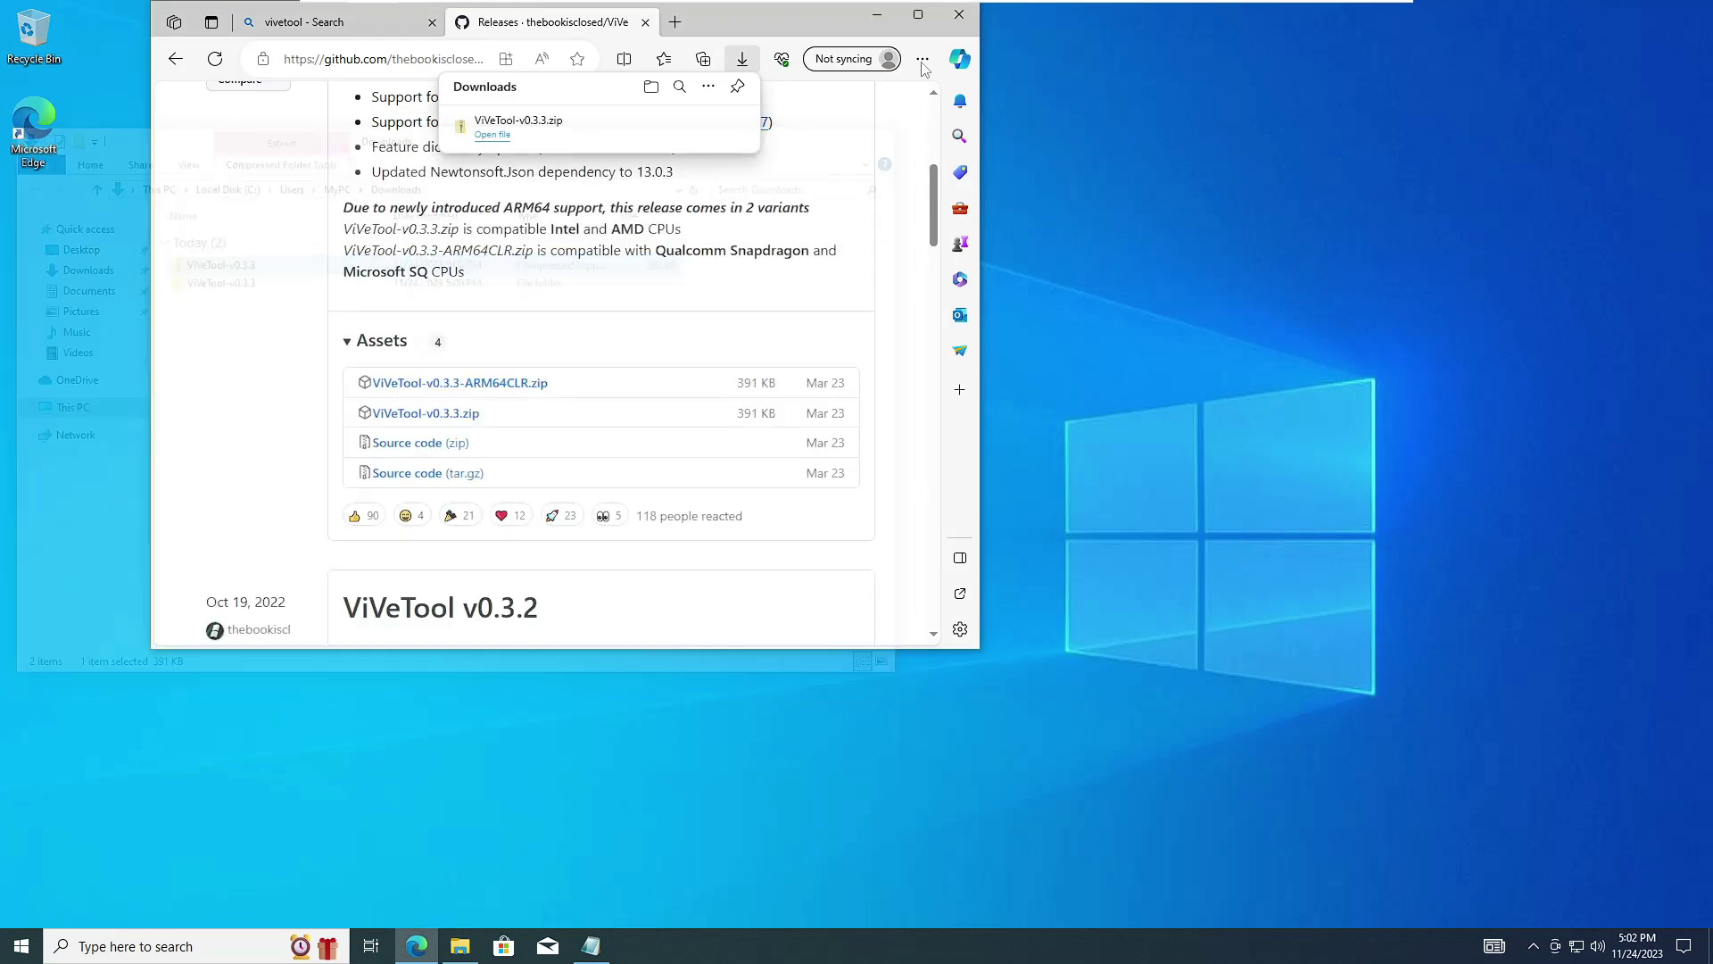
click(960, 14)
Step: Restart the PC and open Copilot (preview)
click(22, 945)
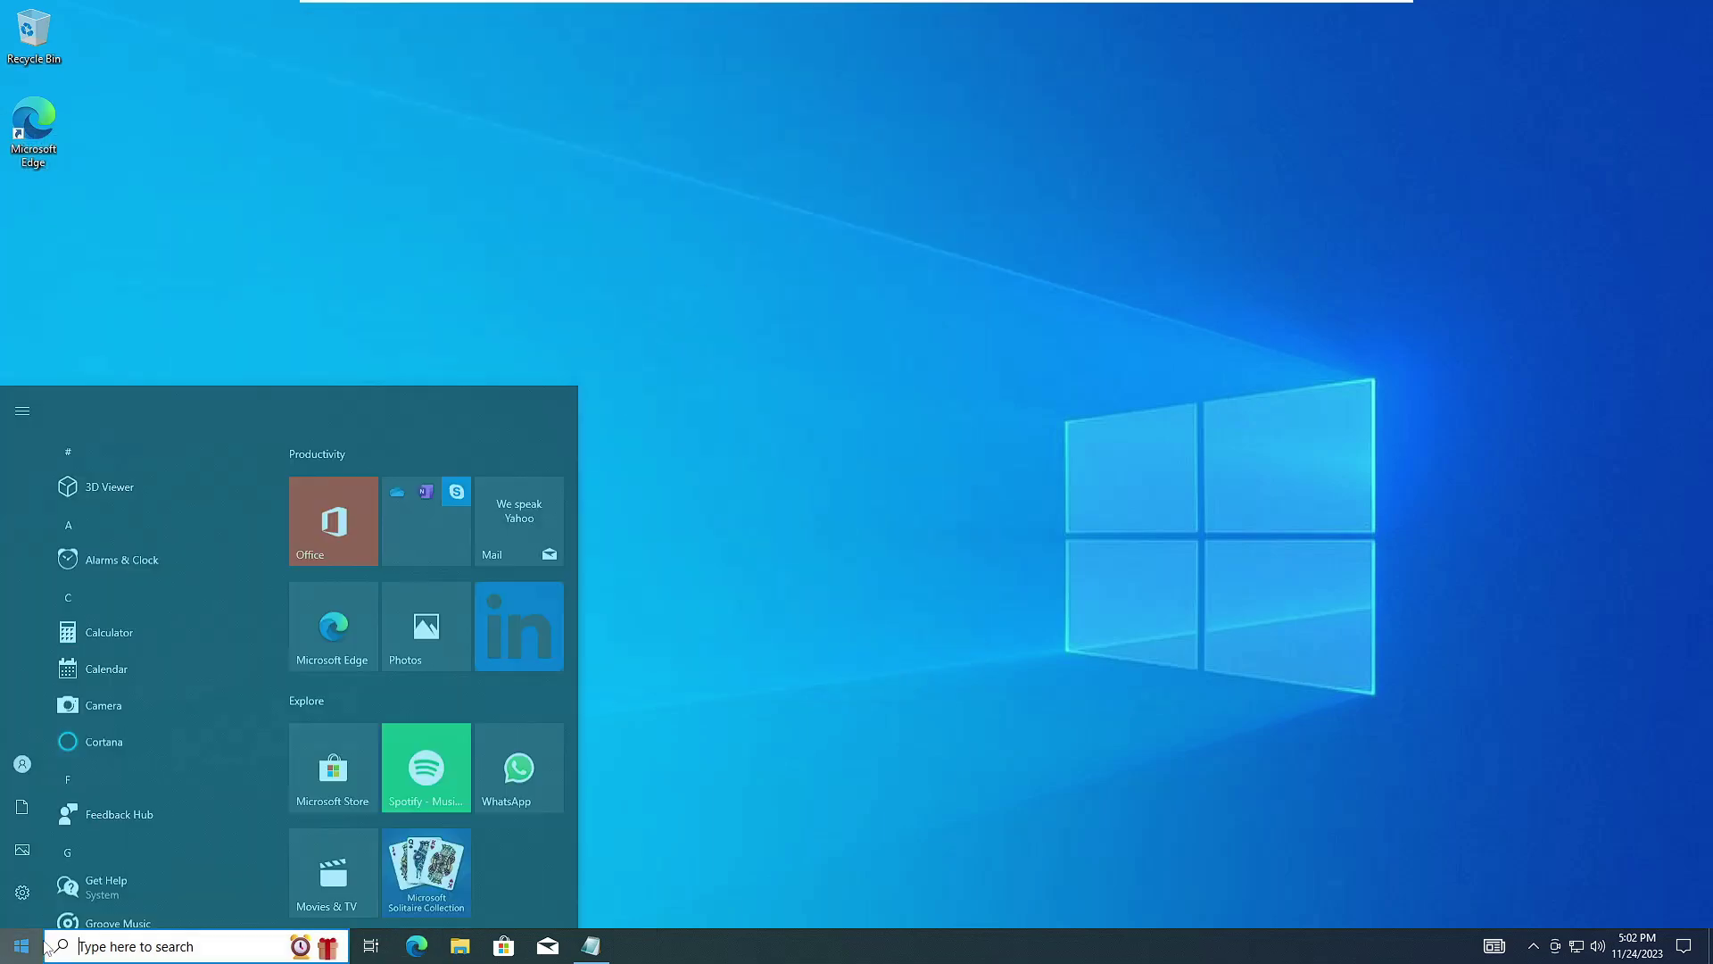
click(21, 900)
click(107, 922)
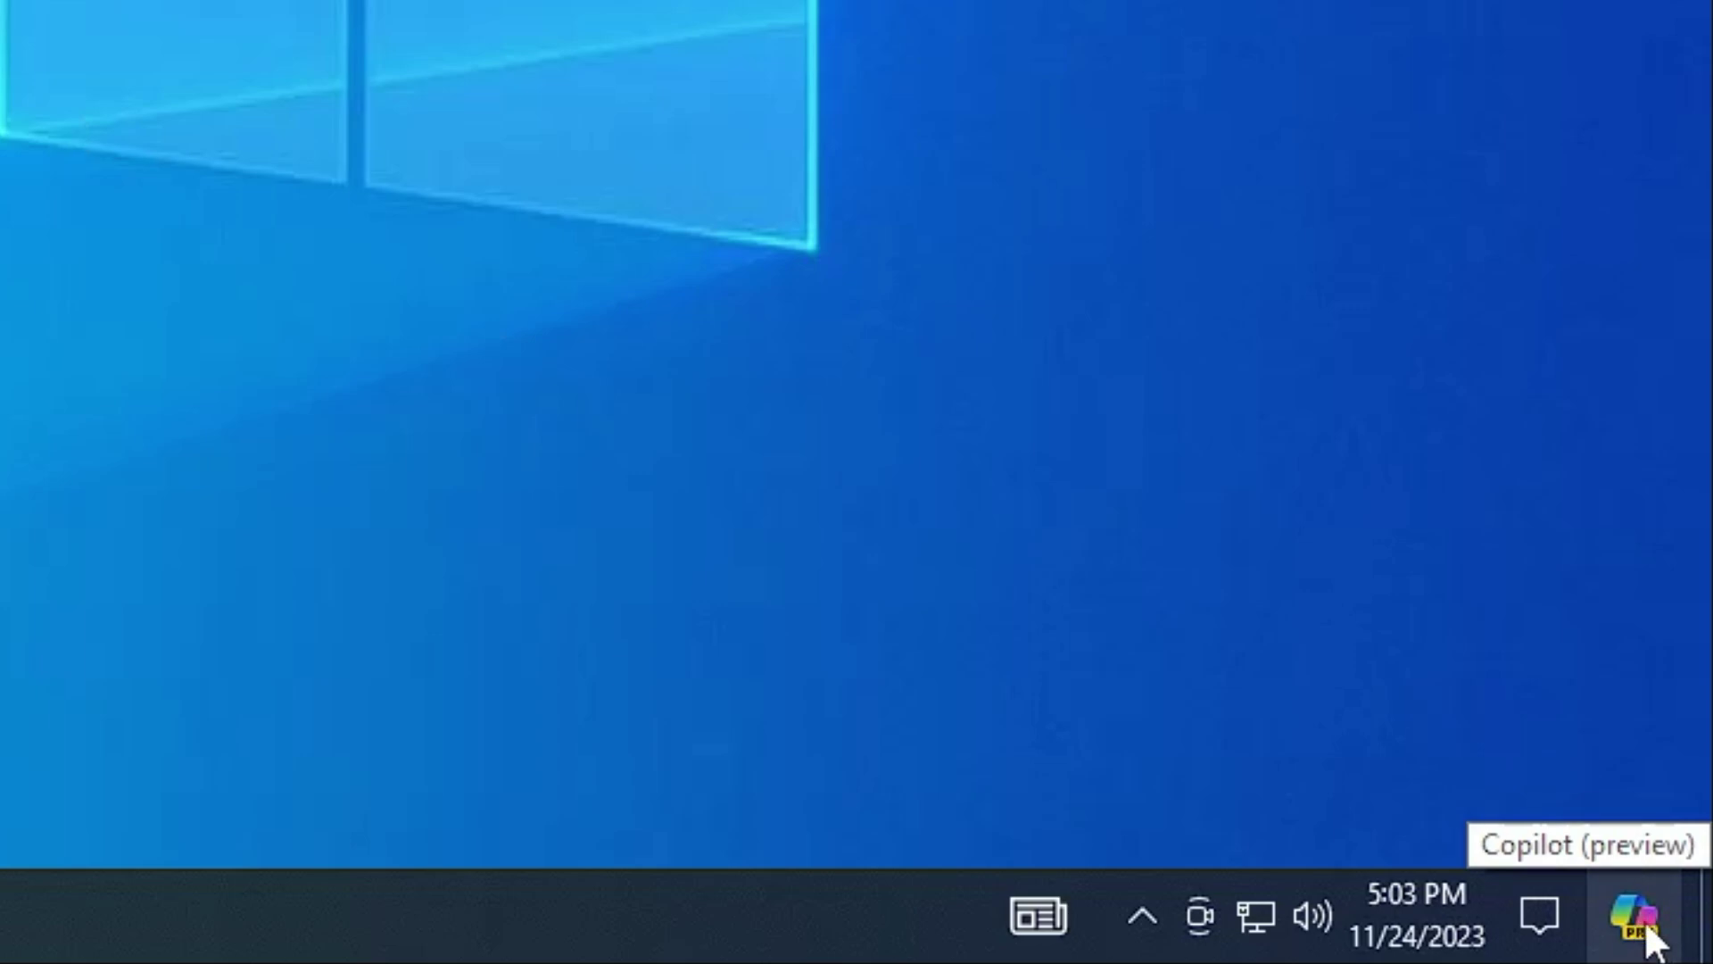
click(1648, 926)
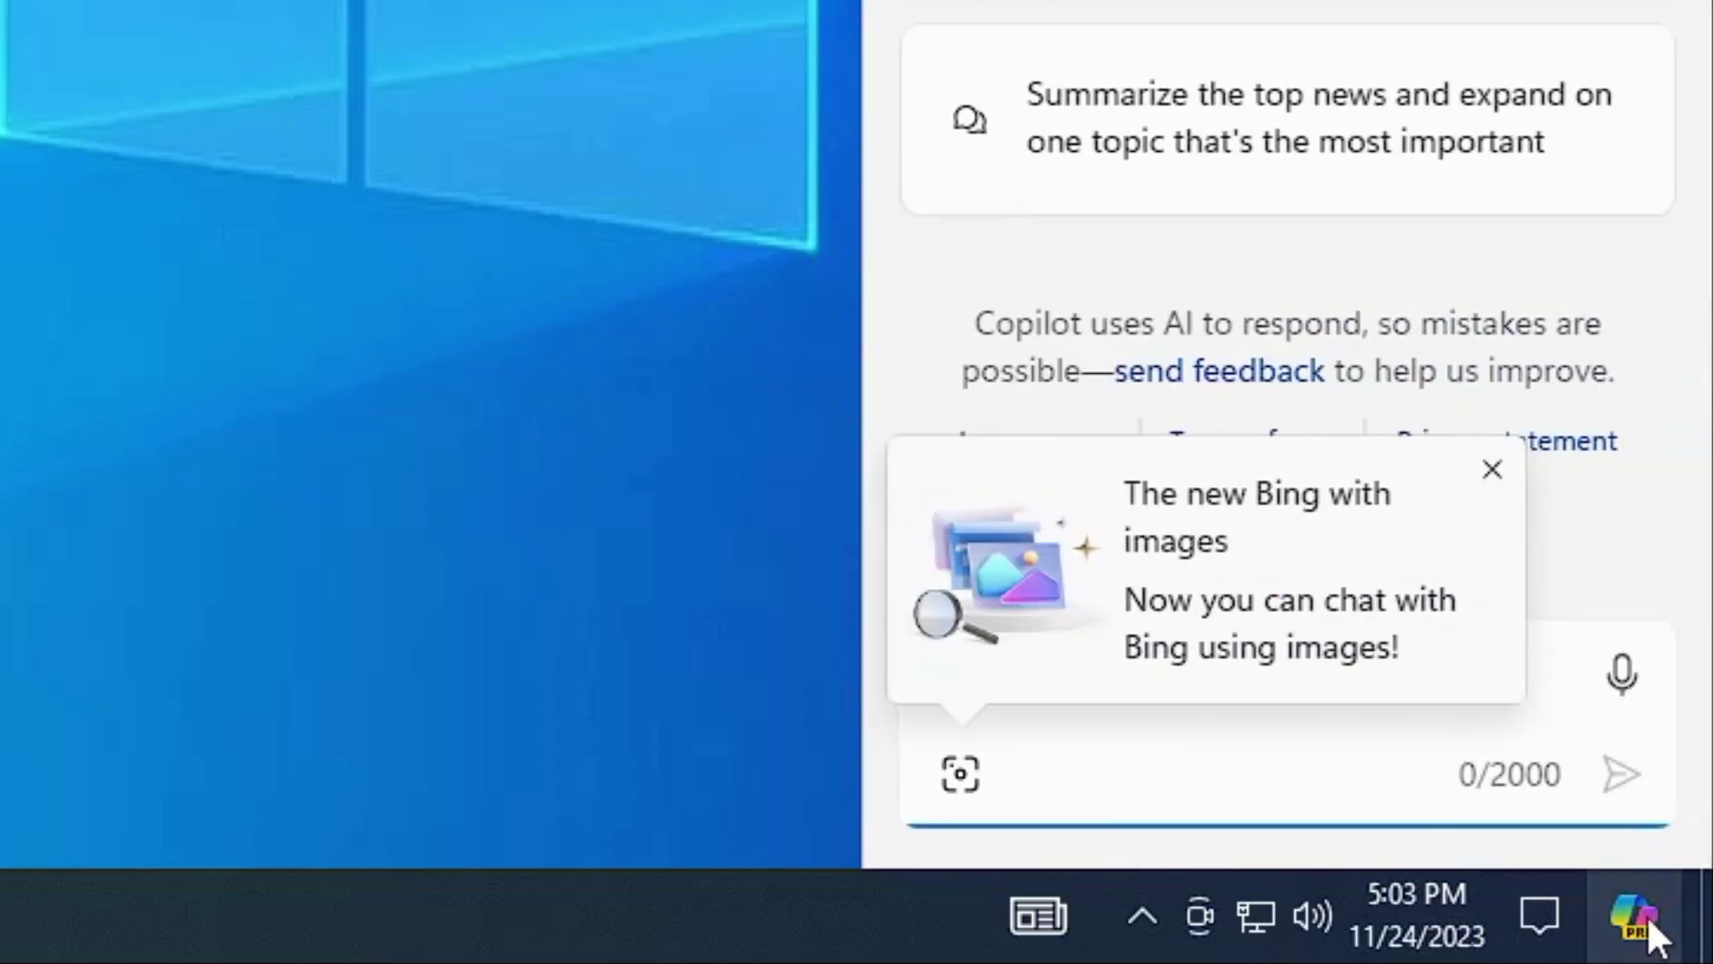